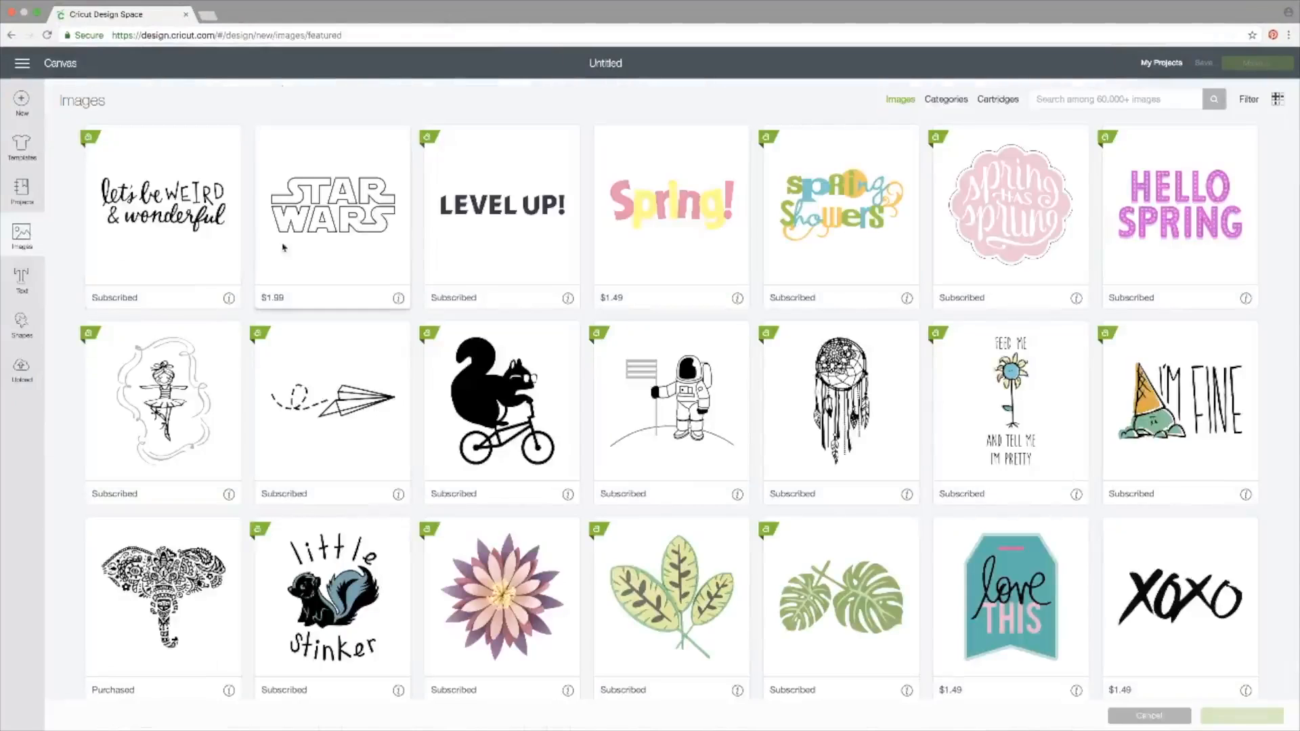
# - Search the image library for "poinsettia"
pyautogui.click(1052, 102)
pyautogui.write('poinsettia')
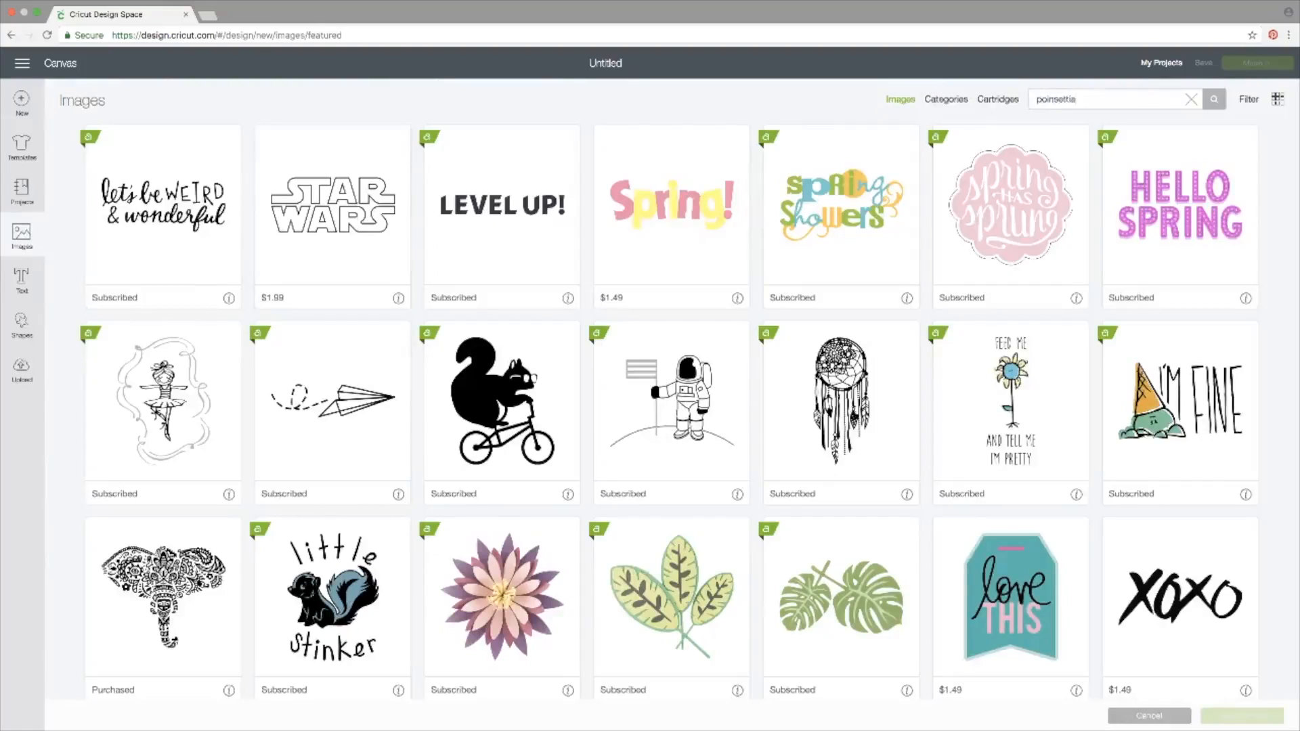
pyautogui.press('Return')
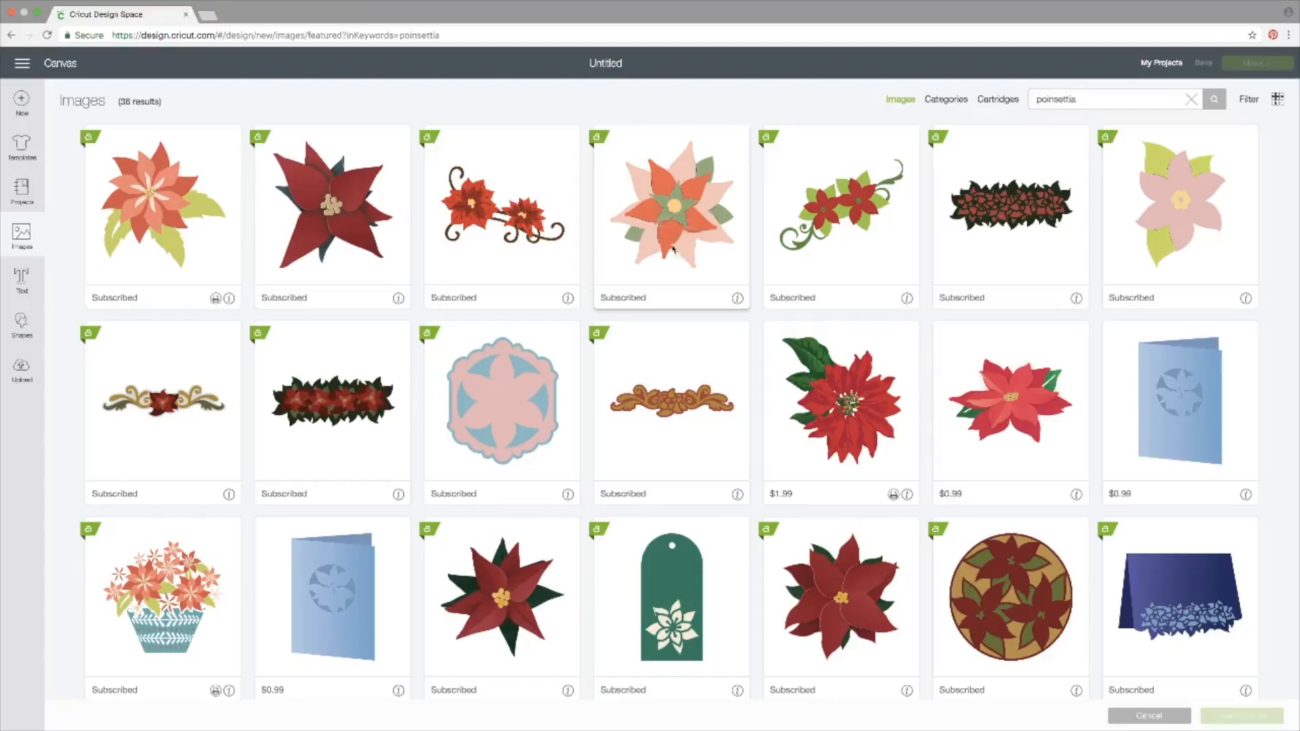
# - Show the details of the layered pink and orange poinsettia from Wrap It Up and copy its image number #M464B5
pyautogui.click(738, 300)
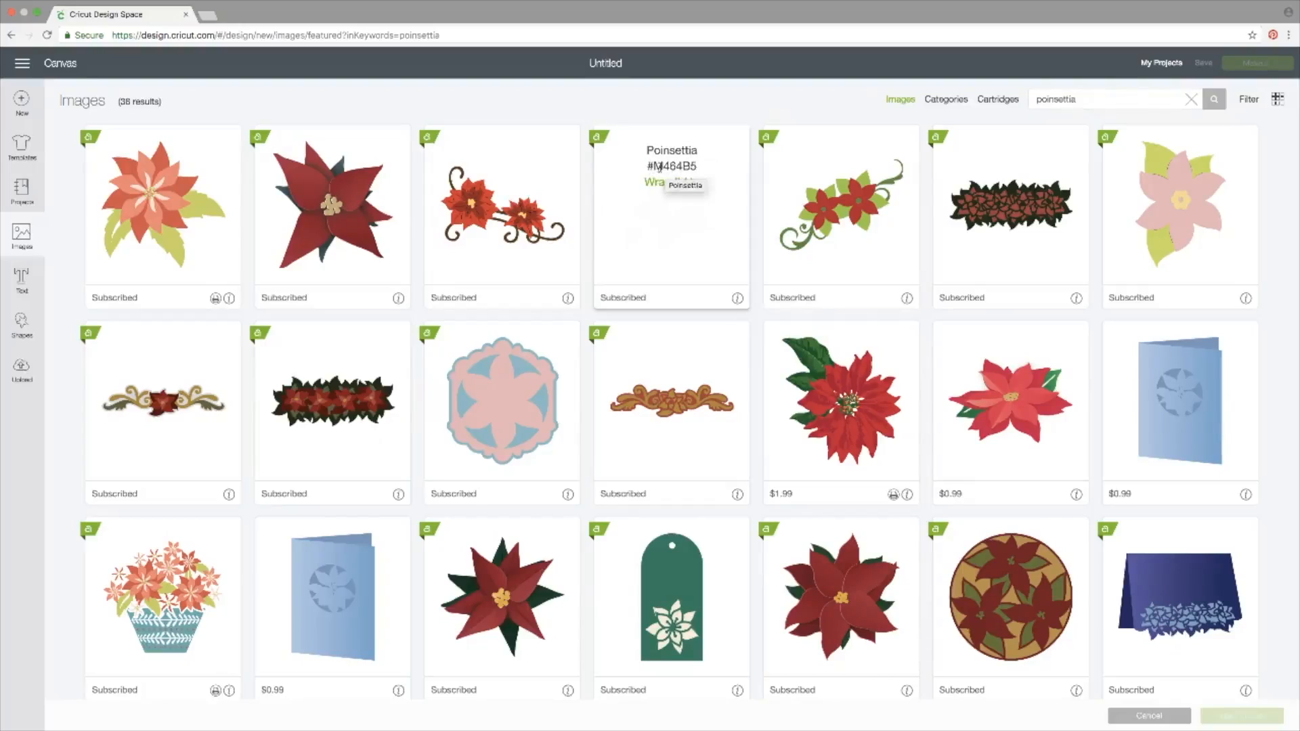
pyautogui.moveTo(648, 166); pyautogui.dragTo(696, 166)
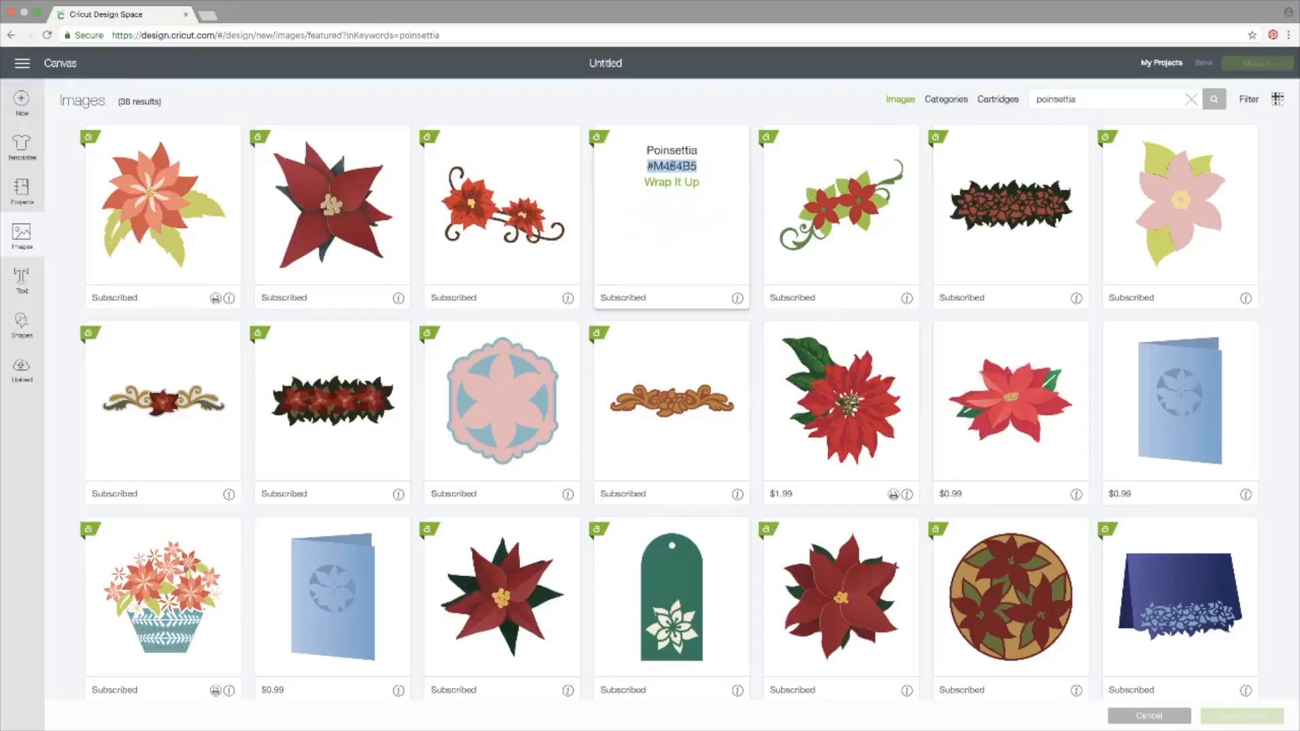
pyautogui.rightClick(667, 166)
pyautogui.click(684, 192)
# - Replace the image search term with the copied number #M464B5 and run the search
pyautogui.moveTo(1082, 99); pyautogui.dragTo(985, 103)
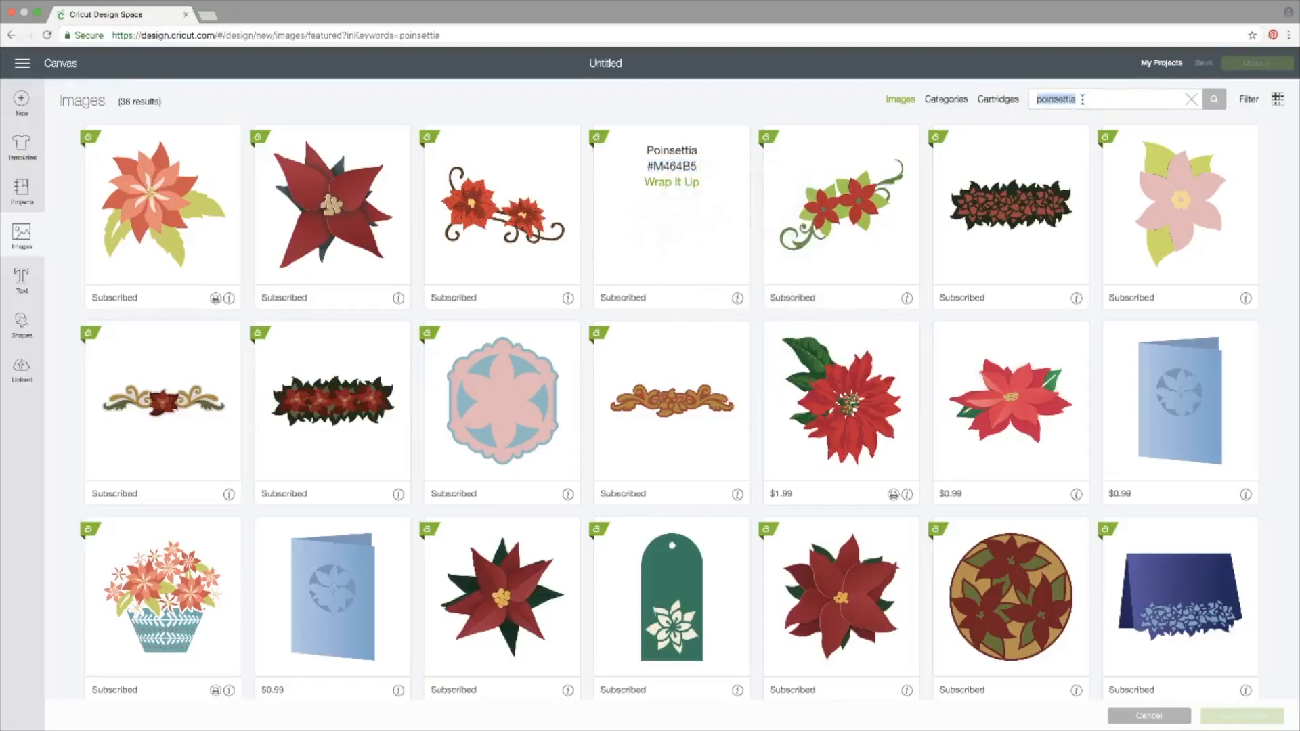
pyautogui.press('super+v')
pyautogui.press('super+v')
pyautogui.press('BackSpace')
pyautogui.press('BackSpace')
pyautogui.press('BackSpace')
pyautogui.press('BackSpace')
pyautogui.press('BackSpace')
pyautogui.press('BackSpace')
pyautogui.press('BackSpace')
pyautogui.press('Return')
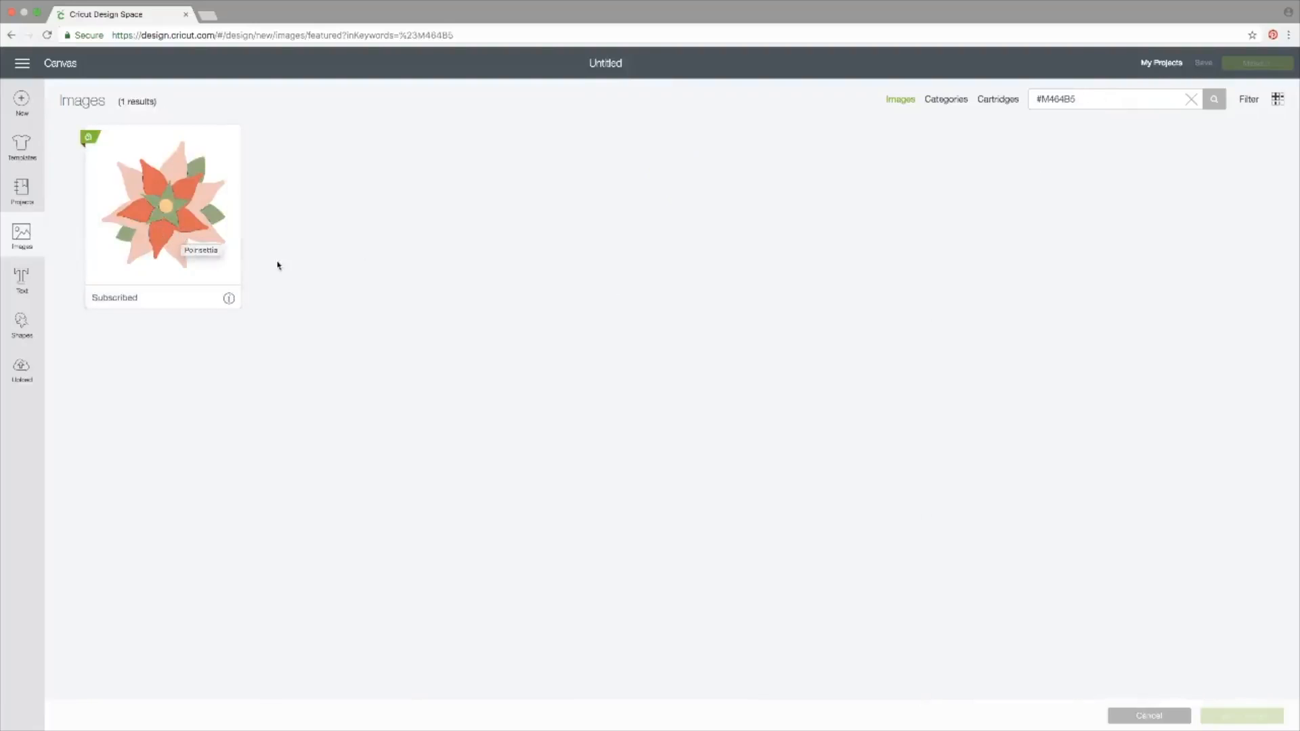
# - Browse the Wrap It Up cartridge that the found poinsettia belongs to, and return to the #M464B5 search results
pyautogui.click(229, 298)
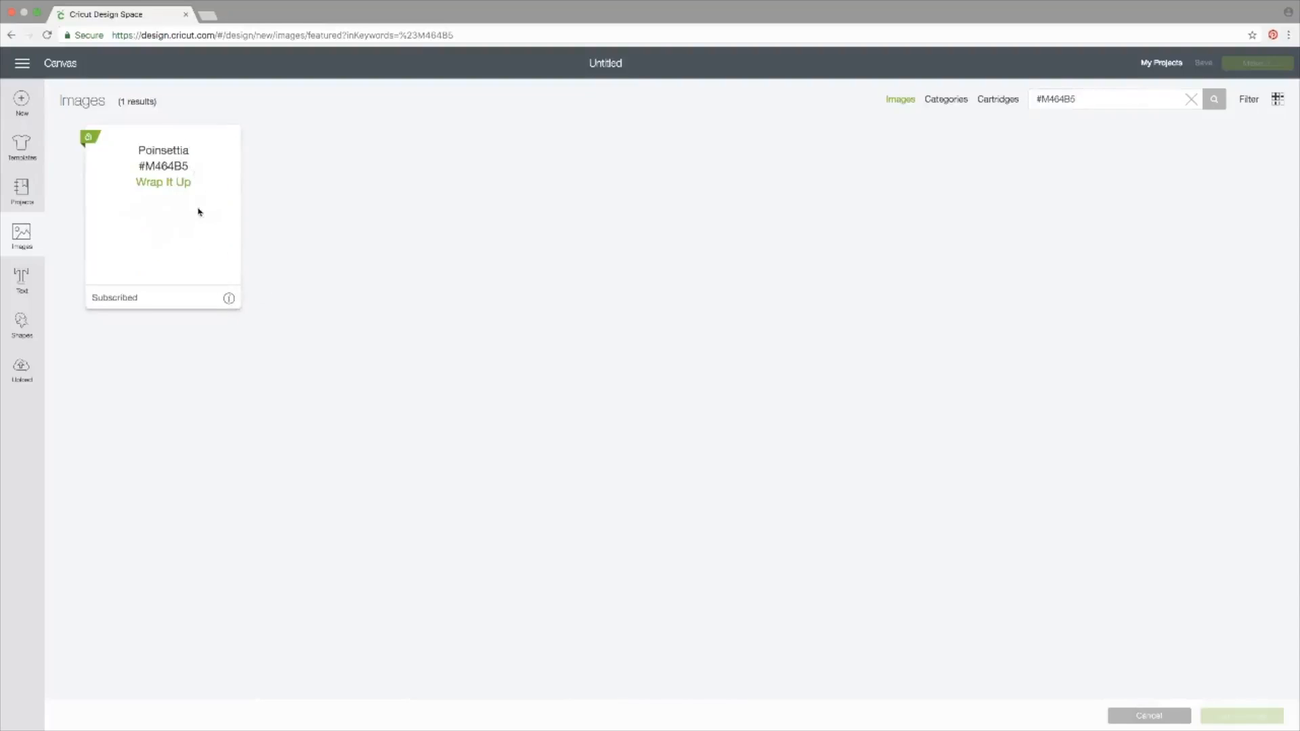
pyautogui.click(160, 183)
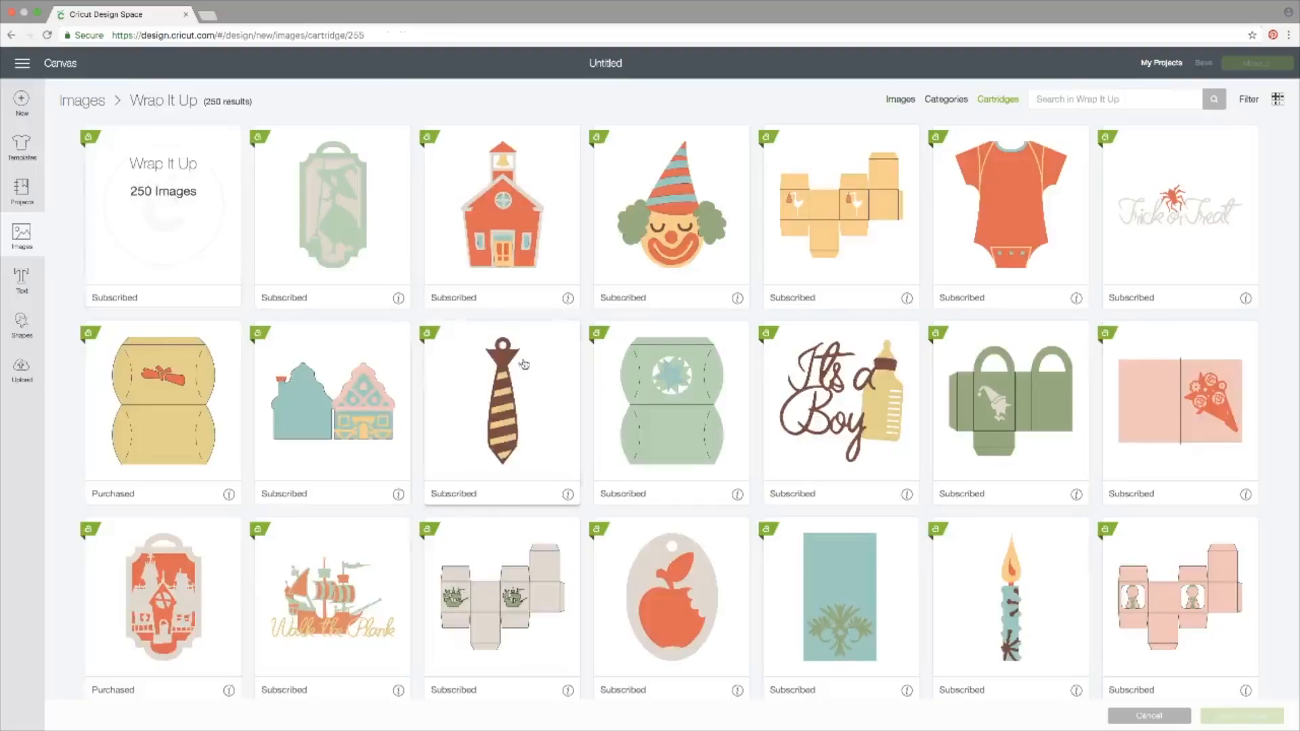
pyautogui.scroll(-5, 524, 364)
pyautogui.scroll(-10, 523, 364)
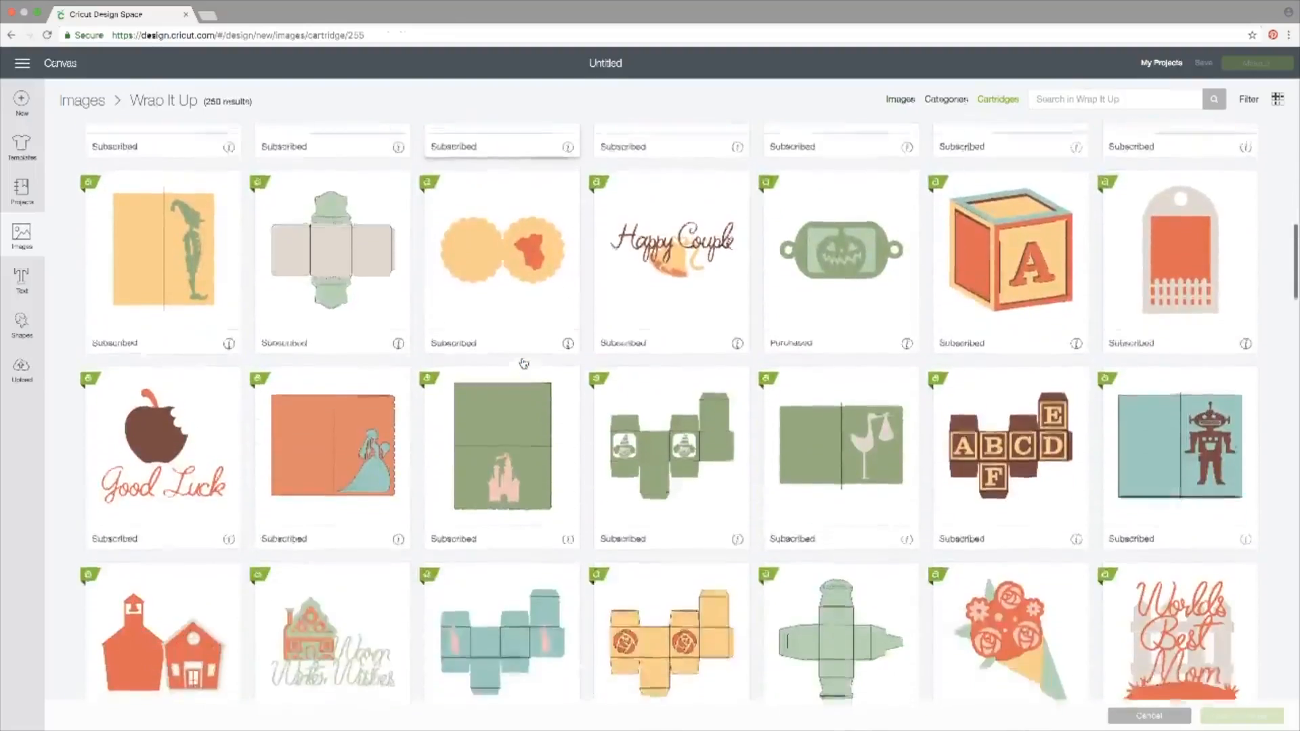
pyautogui.scroll(-5, 523, 364)
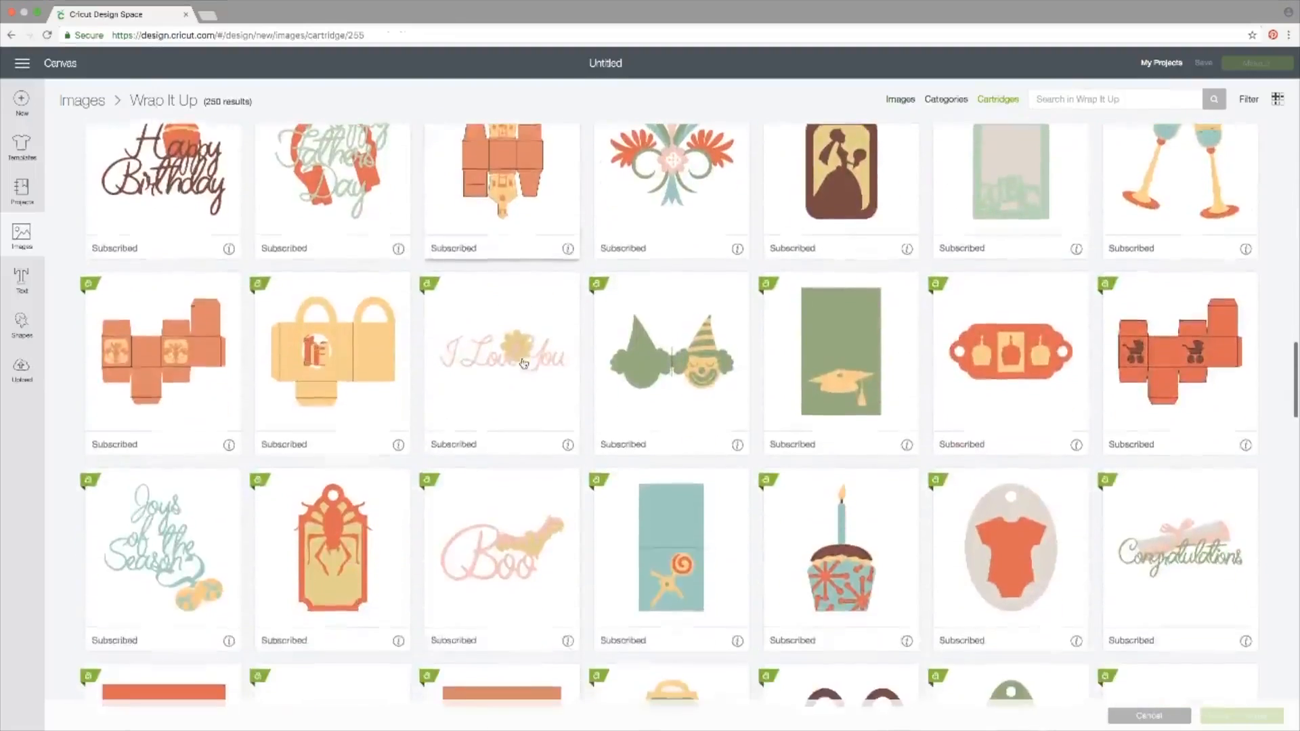
pyautogui.scroll(20, 524, 364)
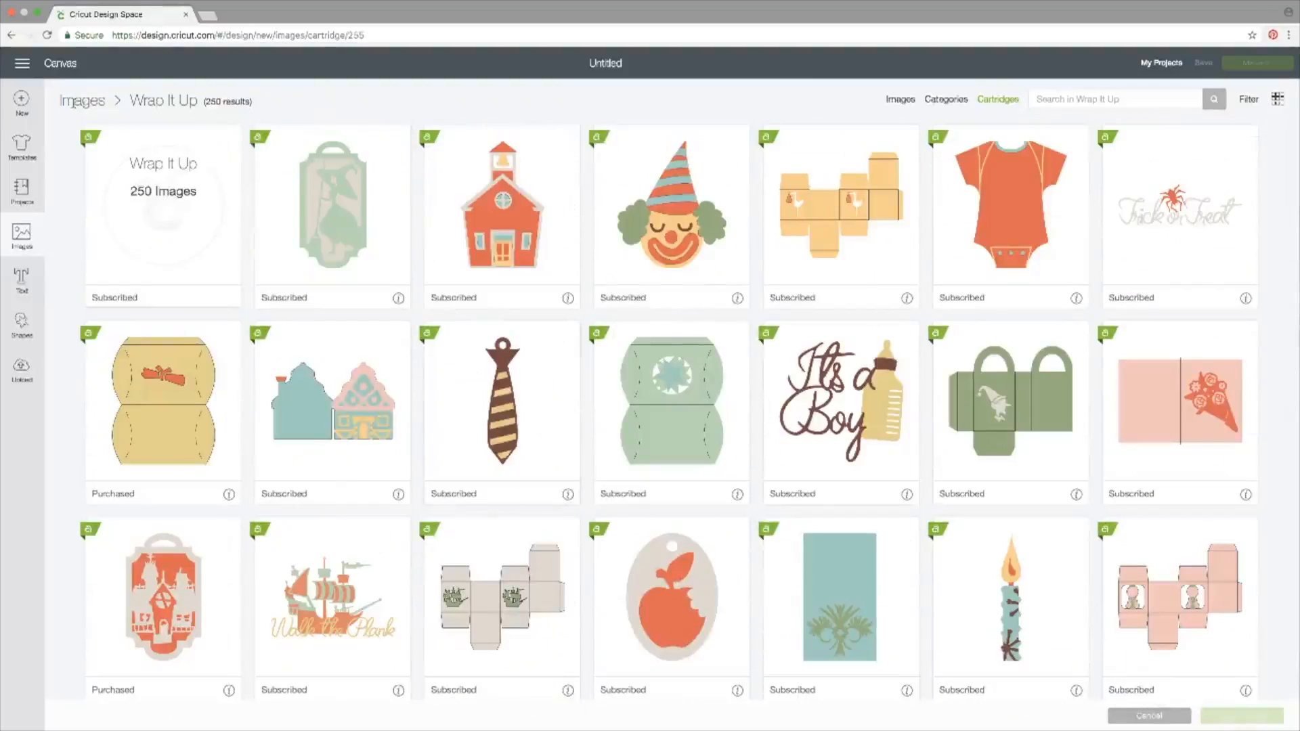
pyautogui.click(11, 37)
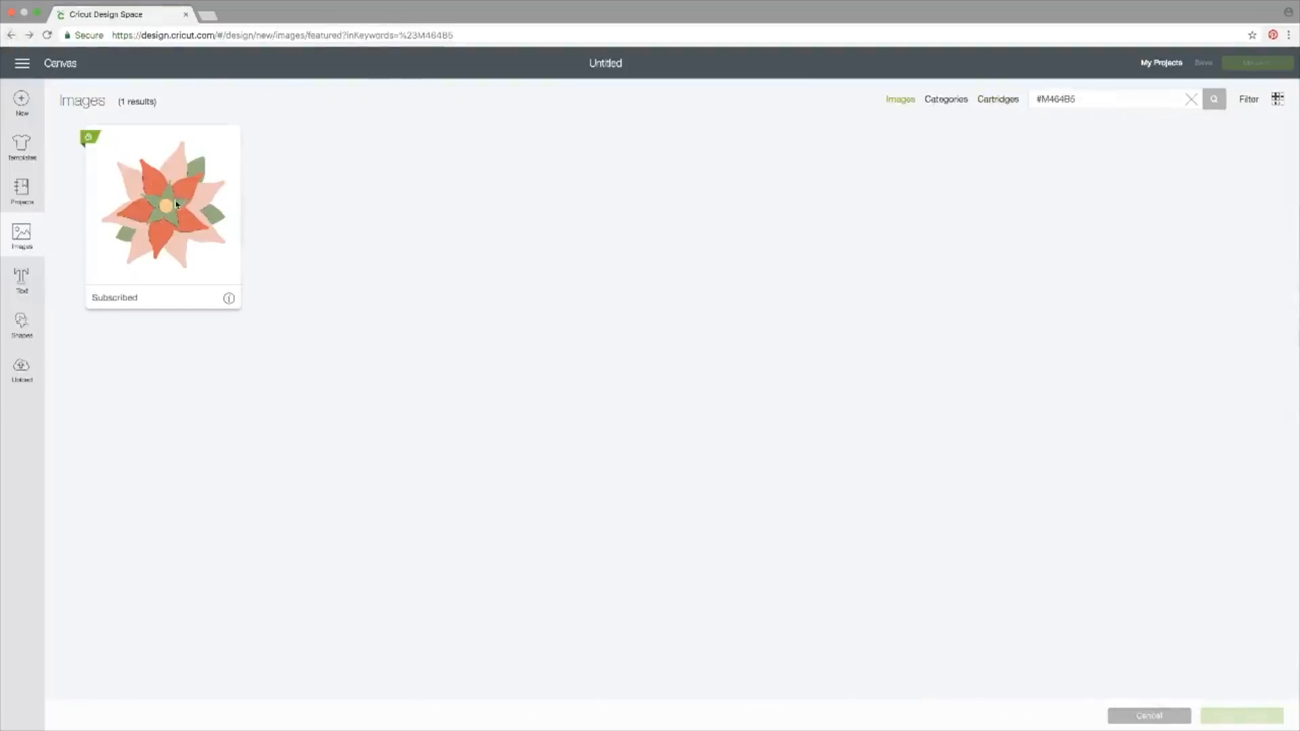
# - Insert the poinsettia image into the canvas and move it to about X 12.4, Y 1.6 inches
pyautogui.click(175, 205)
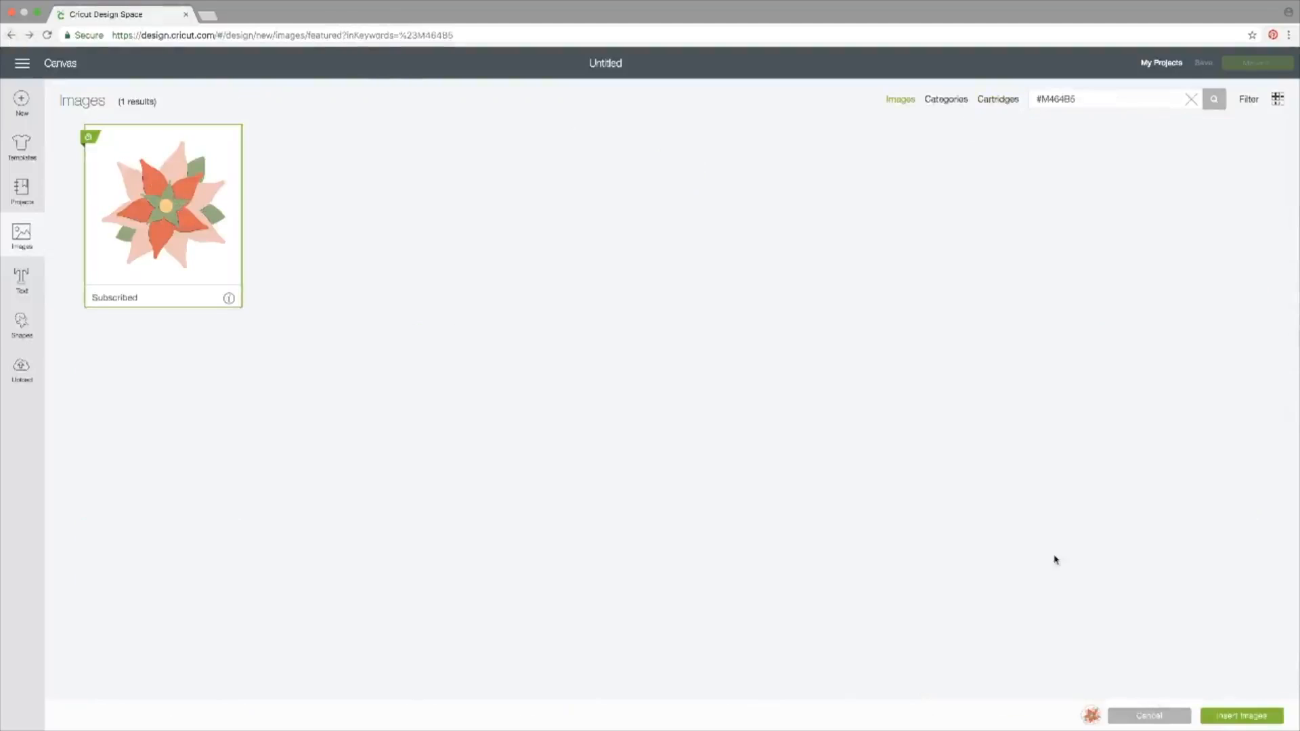
pyautogui.click(1250, 717)
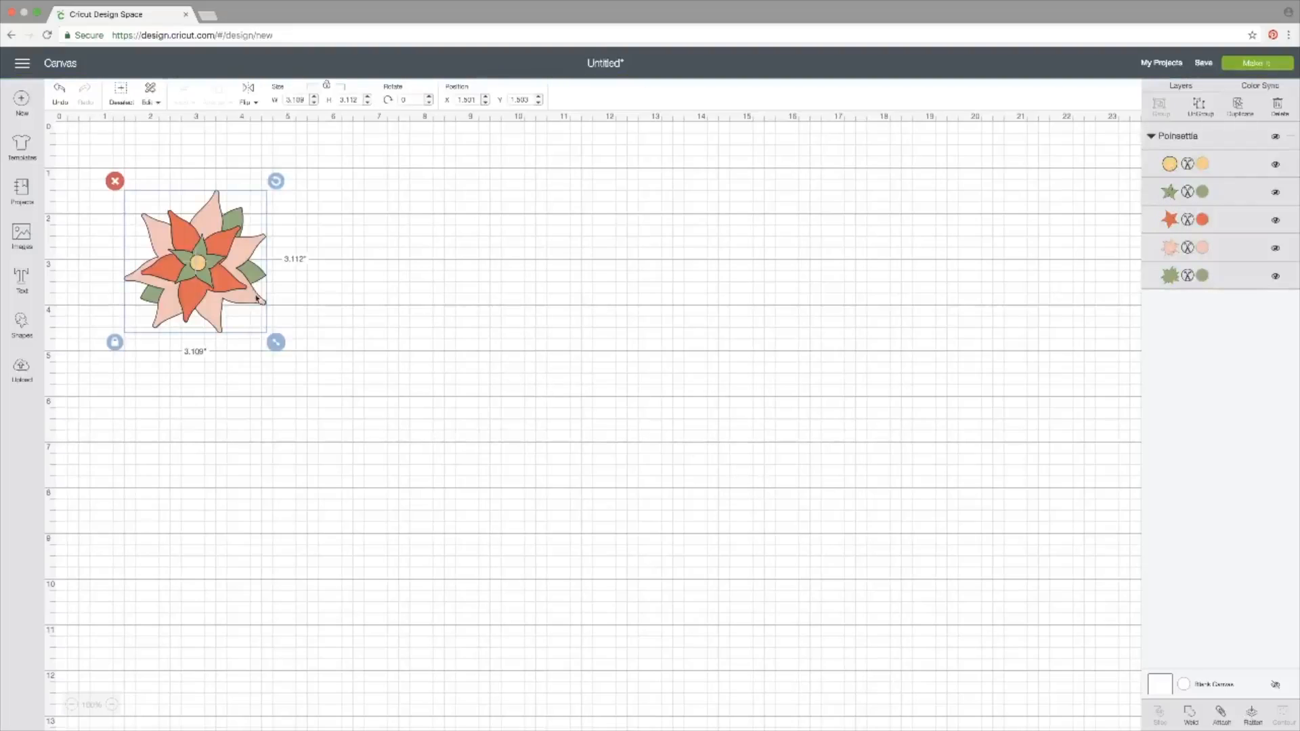
pyautogui.moveTo(271, 245); pyautogui.dragTo(728, 250)
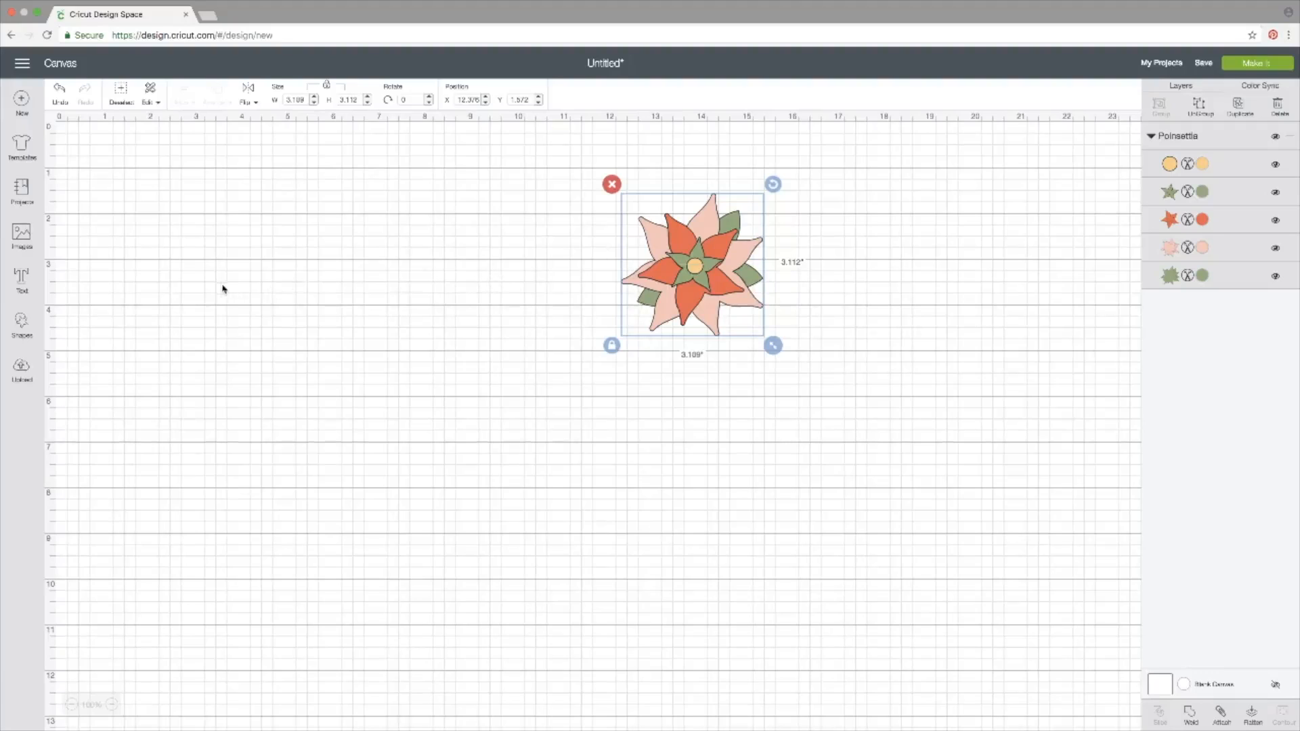
# - Add a square, unlock its proportions and stretch it into a rectangle about 3.06 by 4.17 inches
pyautogui.click(21, 328)
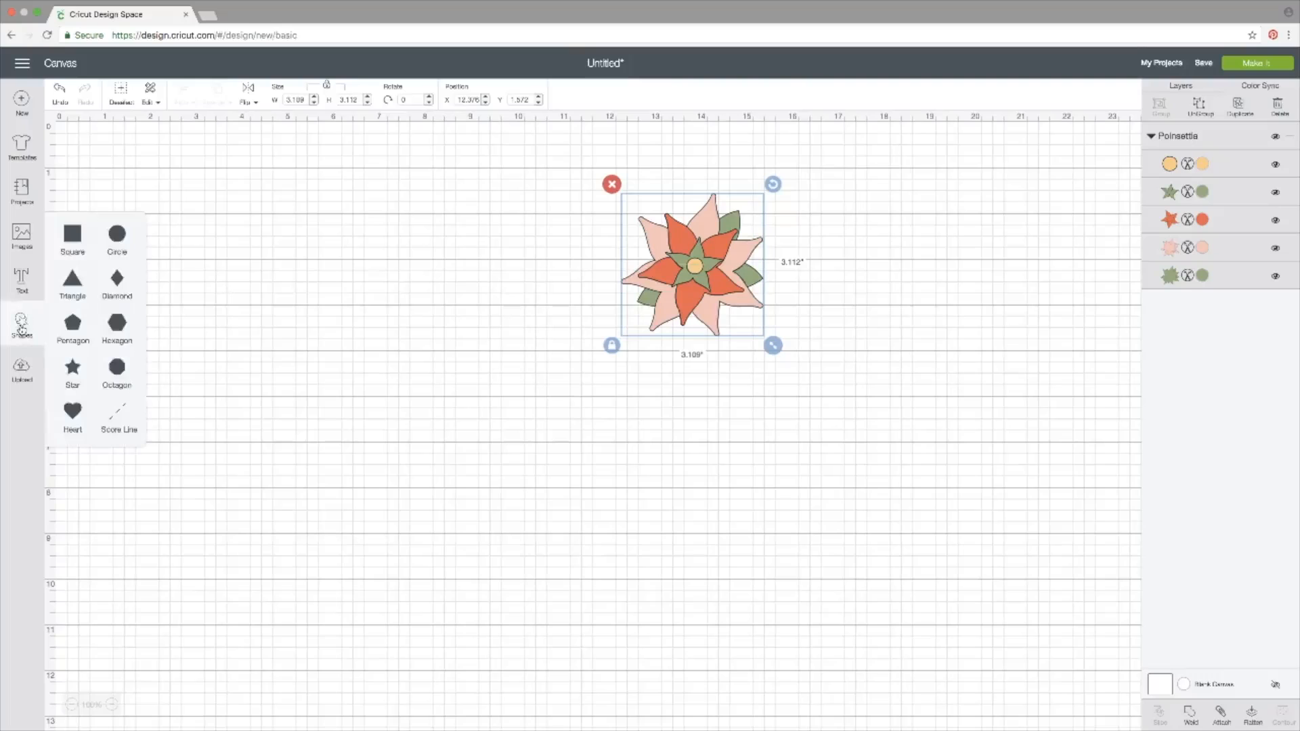
pyautogui.click(74, 240)
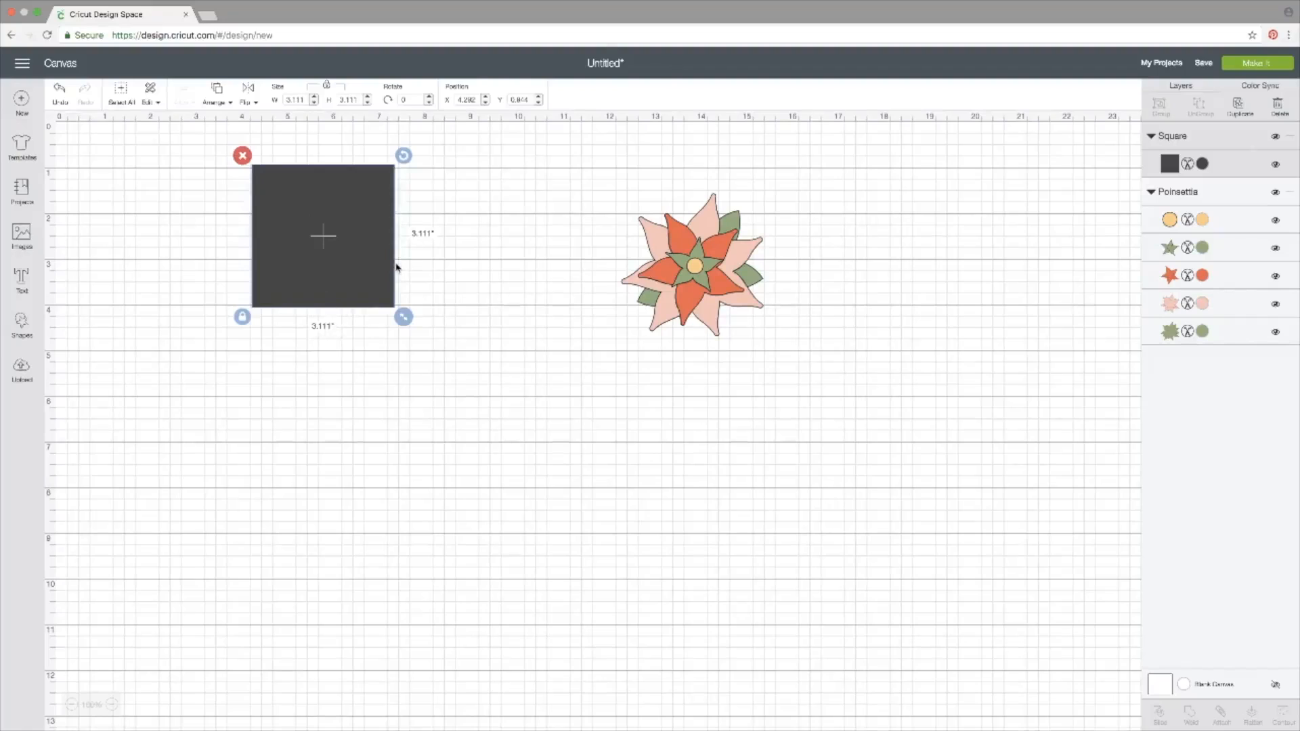
pyautogui.moveTo(404, 316); pyautogui.dragTo(392, 403)
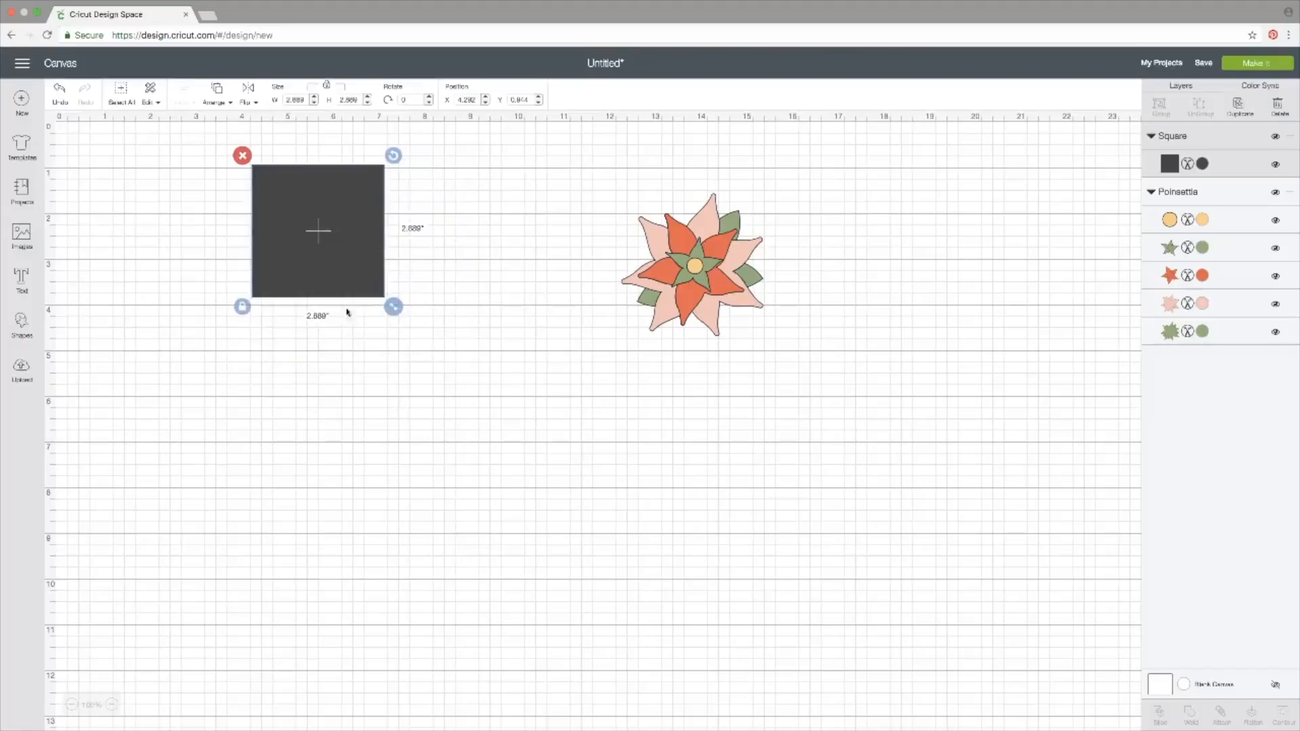
pyautogui.click(243, 308)
pyautogui.moveTo(394, 308); pyautogui.dragTo(401, 367)
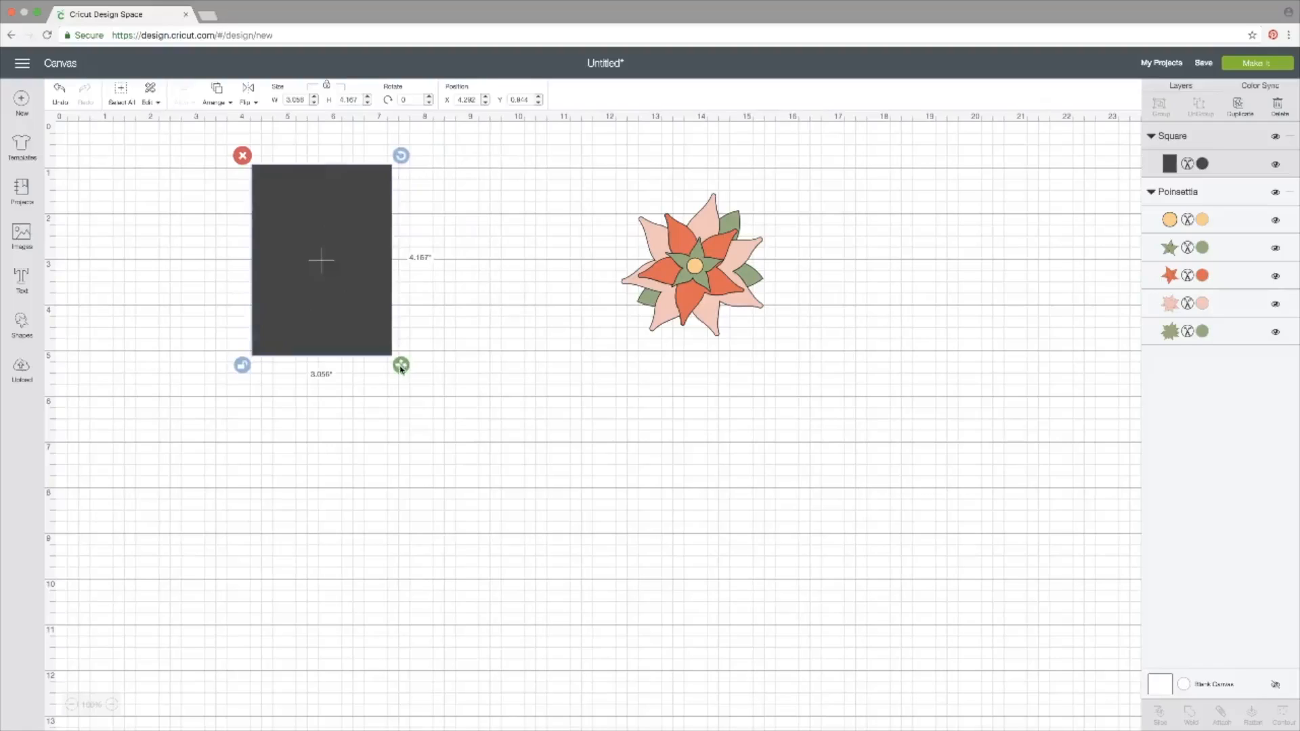
# - Set the dark rectangle's width to 4.25 inches and its height to 5.5 inches
pyautogui.moveTo(302, 100); pyautogui.dragTo(284, 100)
pyautogui.write('4.25')
pyautogui.moveTo(358, 99); pyautogui.dragTo(337, 100)
pyautogui.write('5.5')
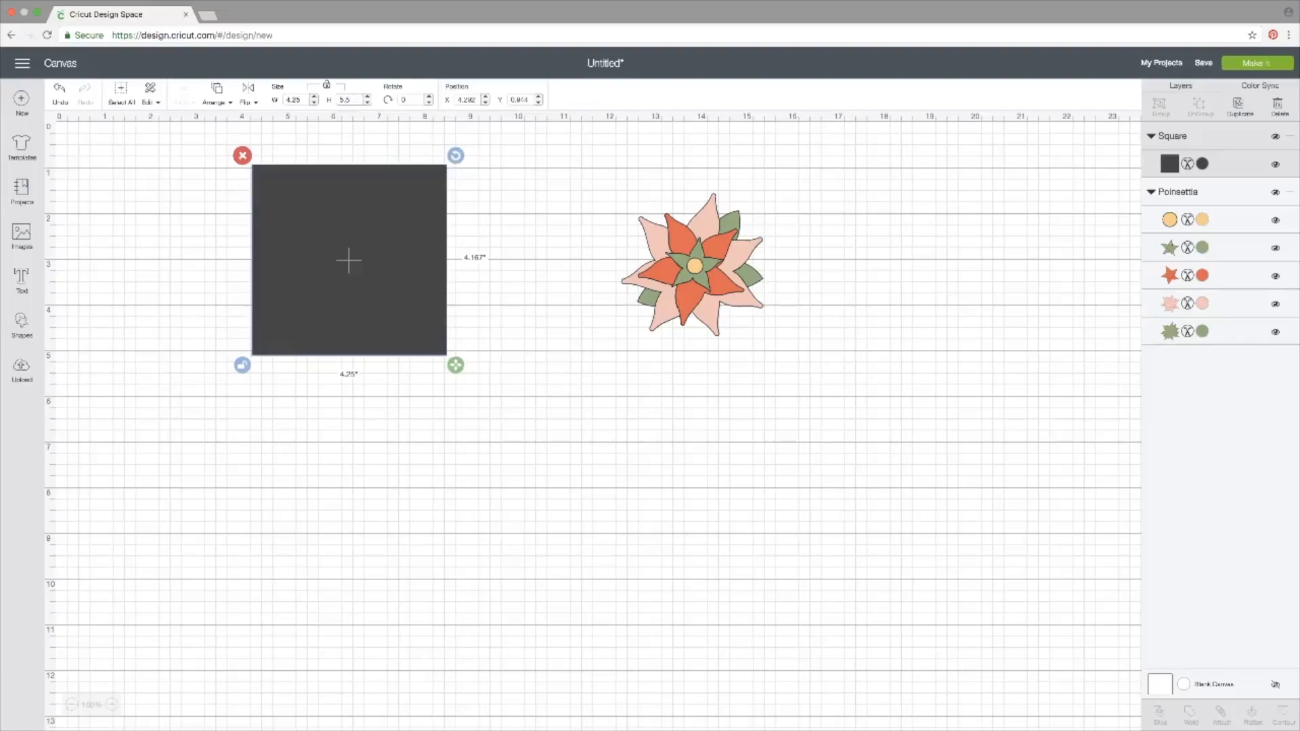
pyautogui.press('Return')
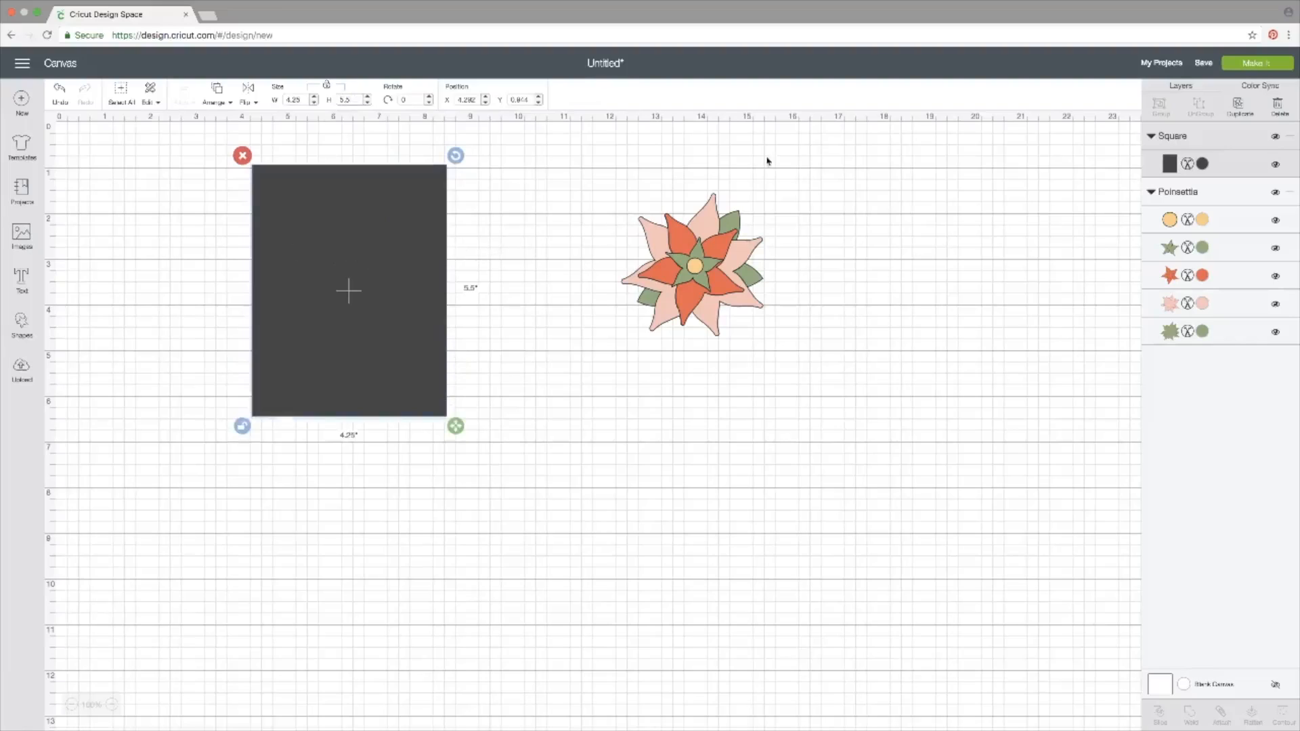
# - Save the project as "Poinsettia Easel Card 1", keeping it public
pyautogui.click(1206, 64)
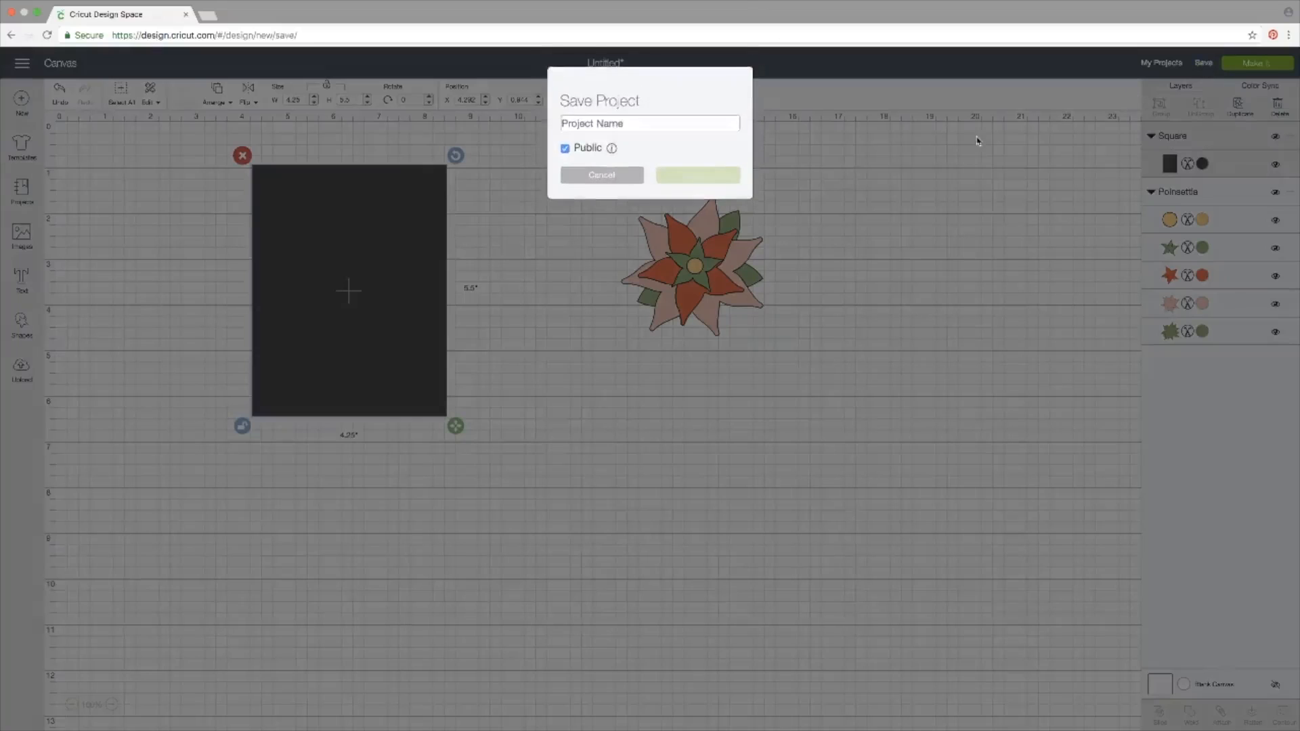
pyautogui.write('Poinsettia Ea')
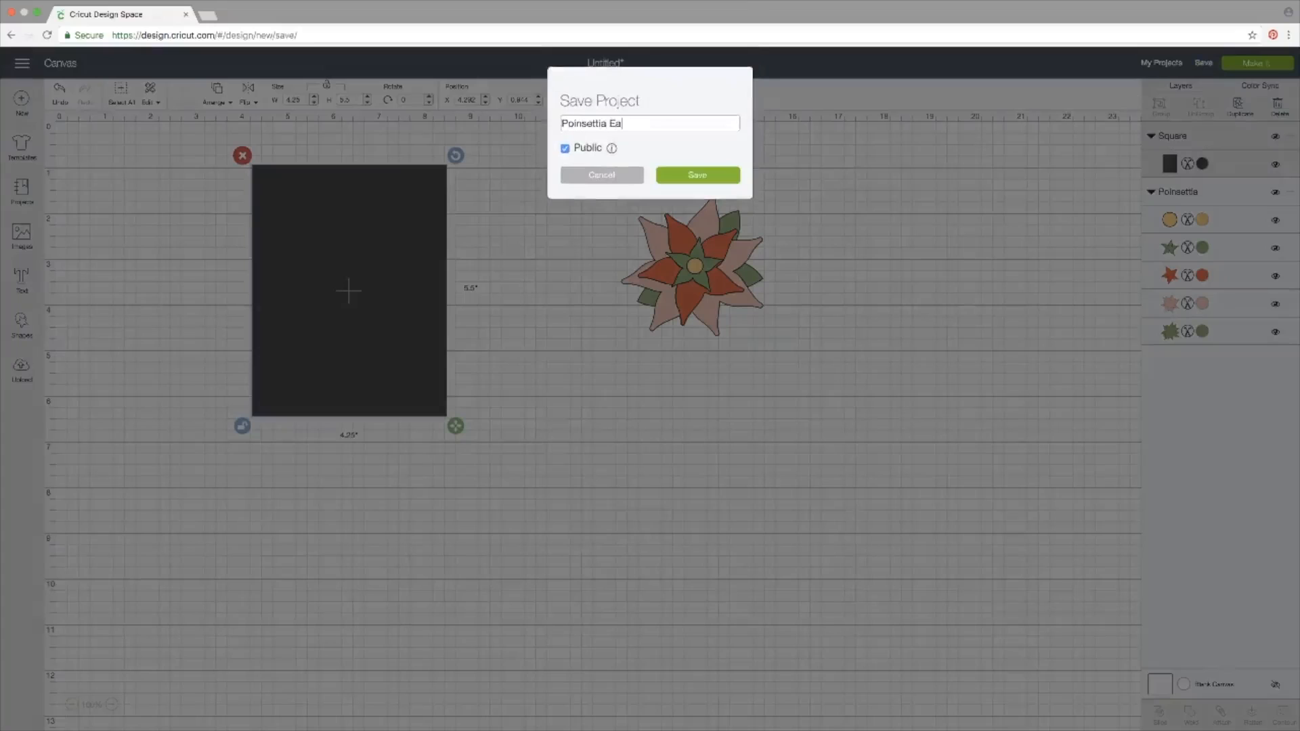
pyautogui.write('seal')
pyautogui.press('BackSpace')
pyautogui.press('BackSpace')
pyautogui.press('BackSpace')
pyautogui.write('l Card 1')
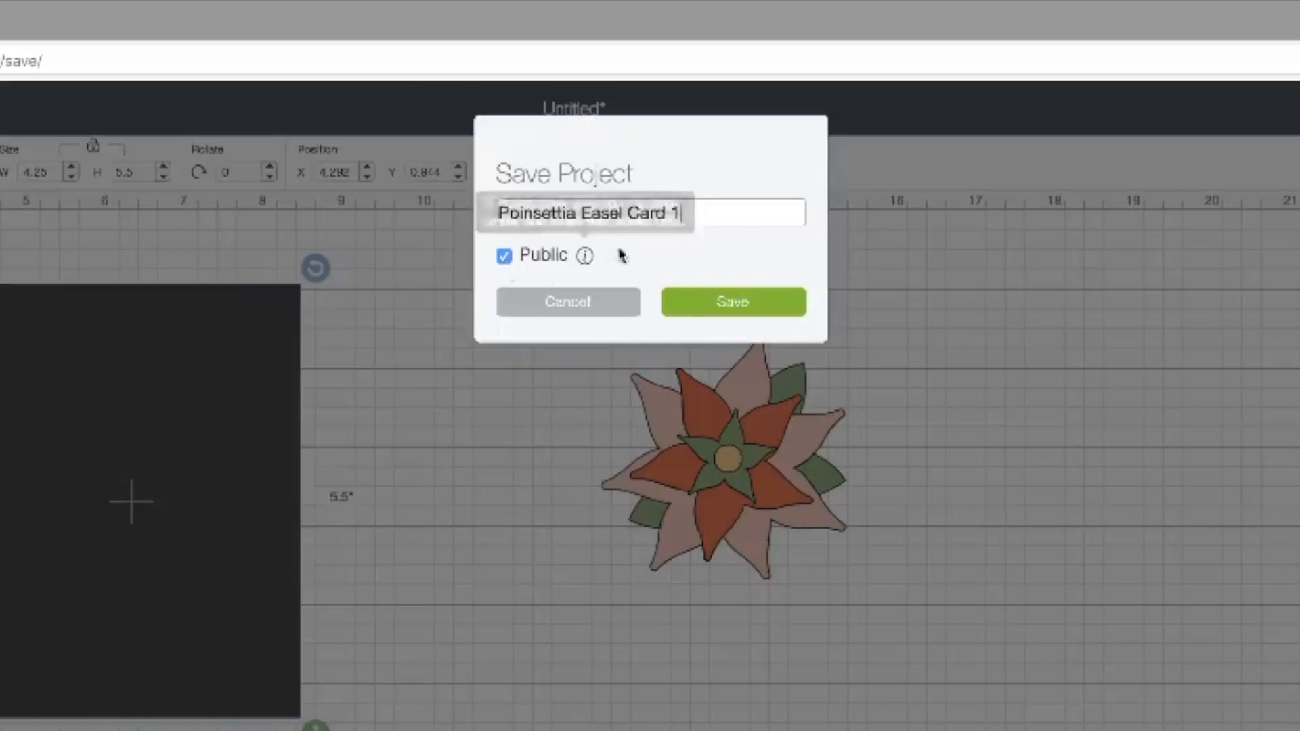
pyautogui.moveTo(588, 260)
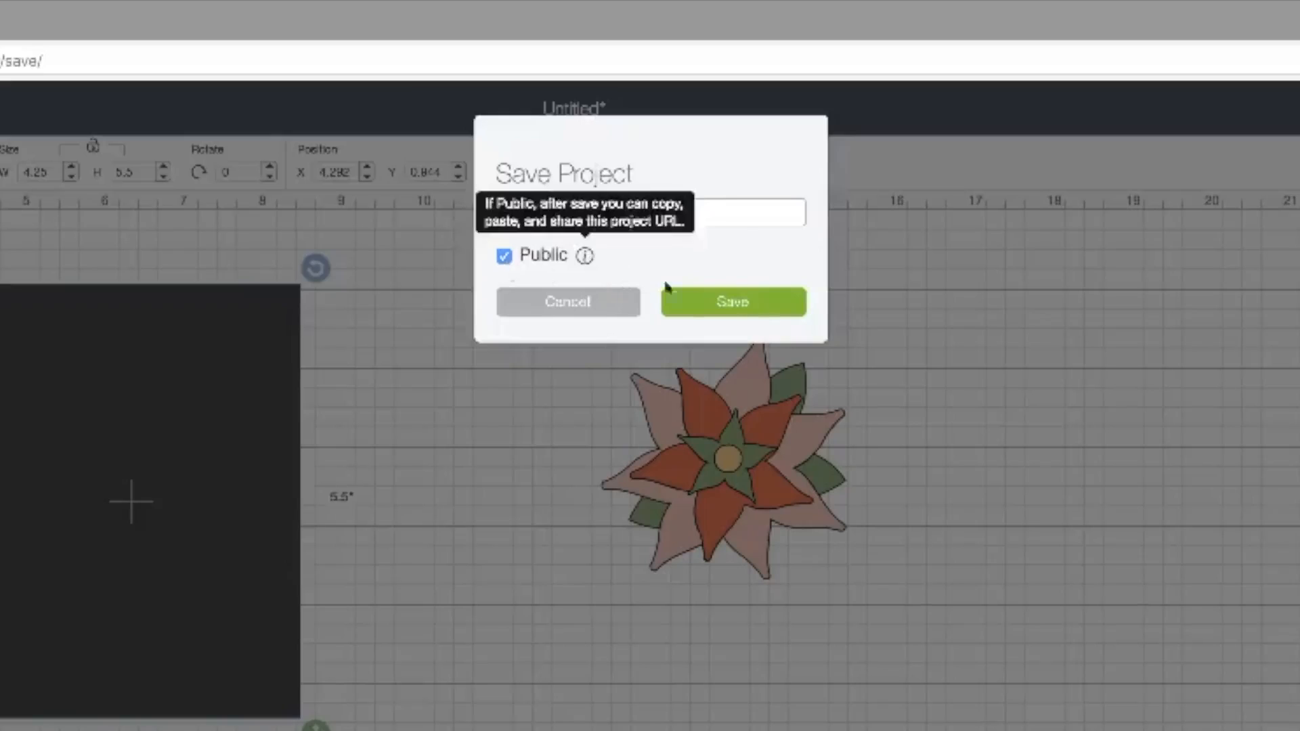
pyautogui.click(744, 305)
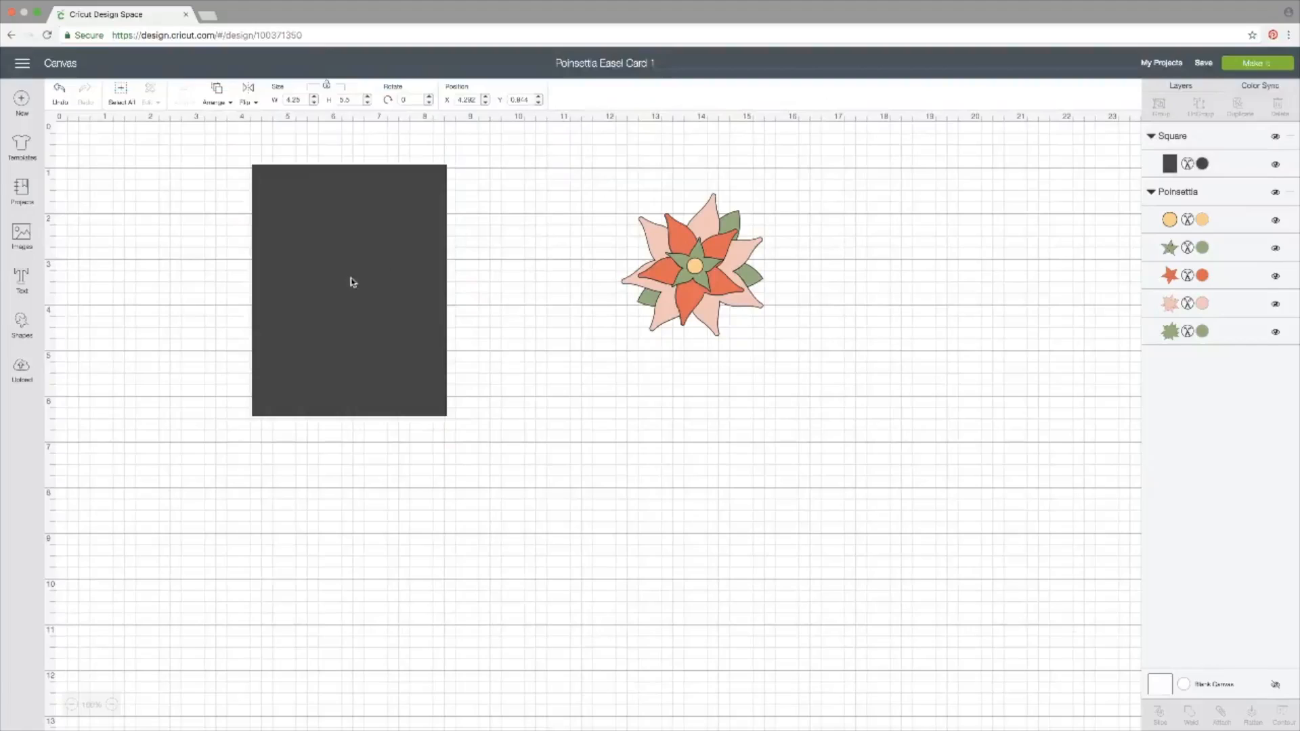
# - Change the rectangle's color to white (#FFFFFF) and deselect it
pyautogui.click(1170, 165)
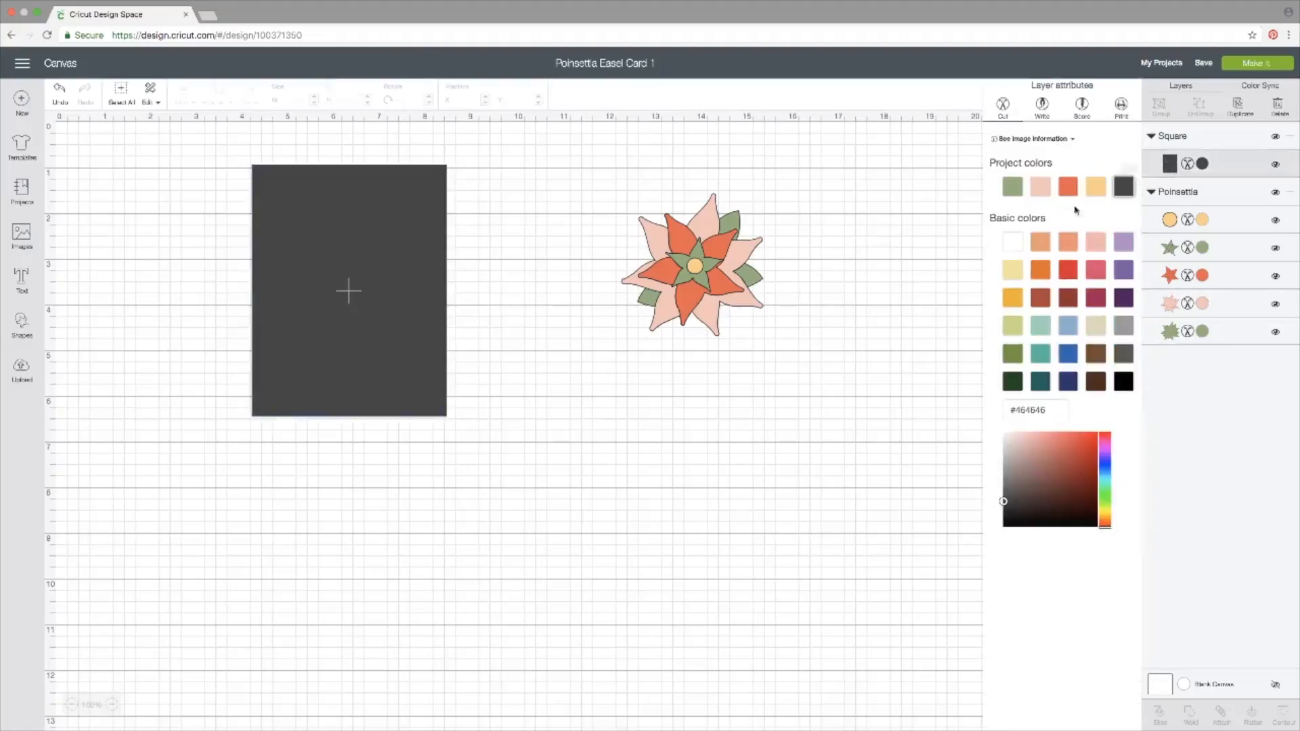
pyautogui.click(1013, 245)
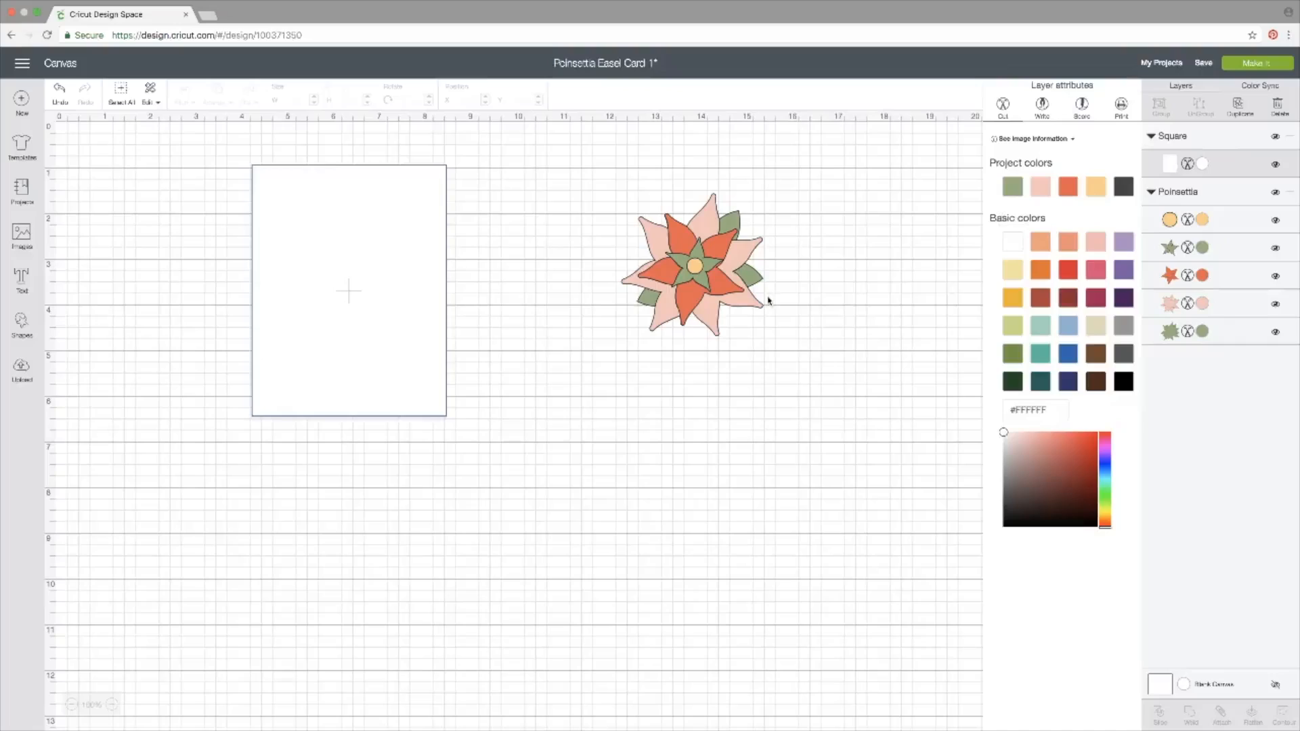
pyautogui.click(820, 319)
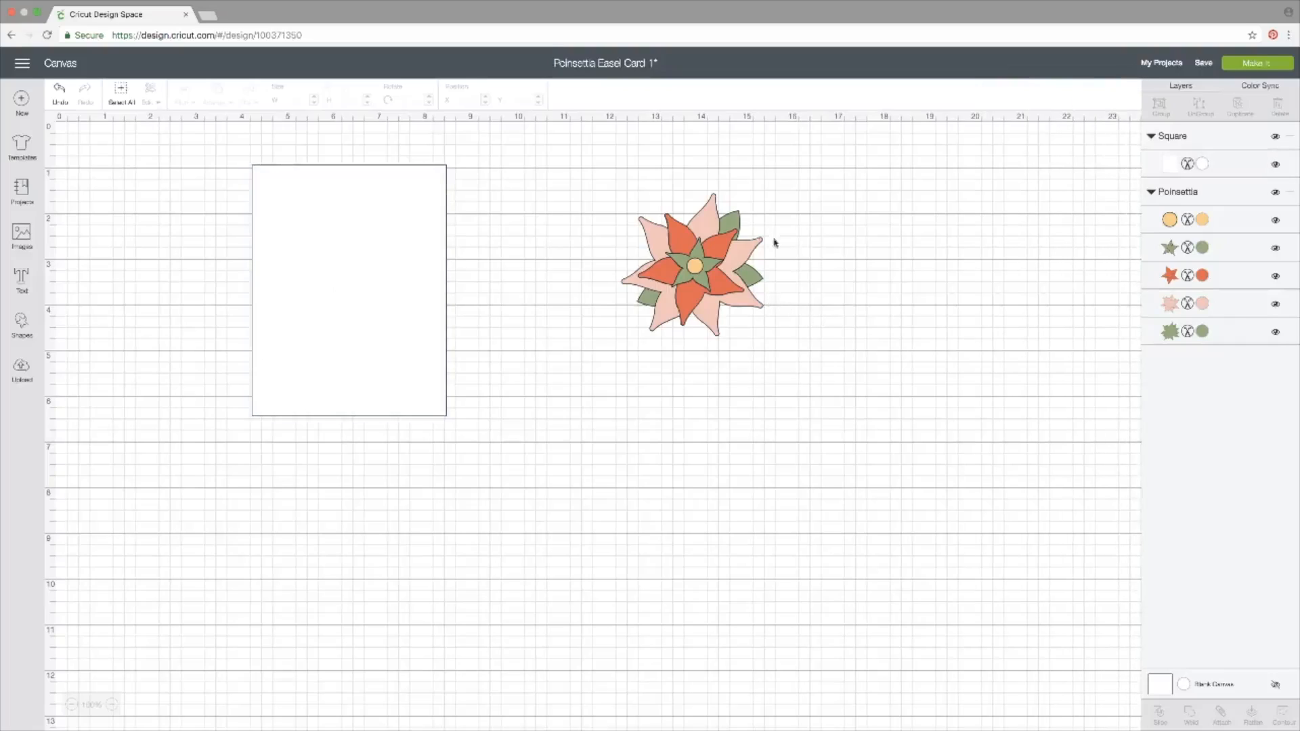
# - Move the poinsettia onto the white rectangle at about X 4.8, Y 2.2 inches and bring it to the front
pyautogui.click(687, 248)
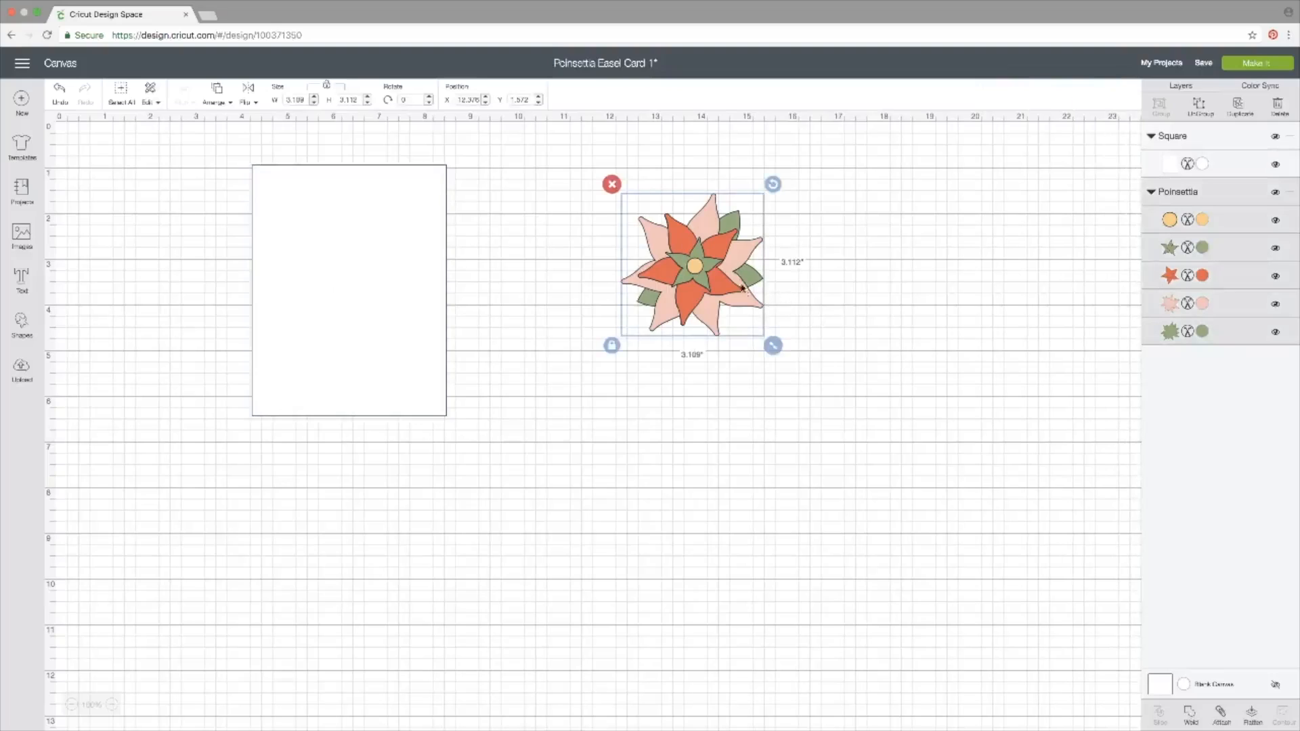
pyautogui.moveTo(745, 278); pyautogui.dragTo(399, 308)
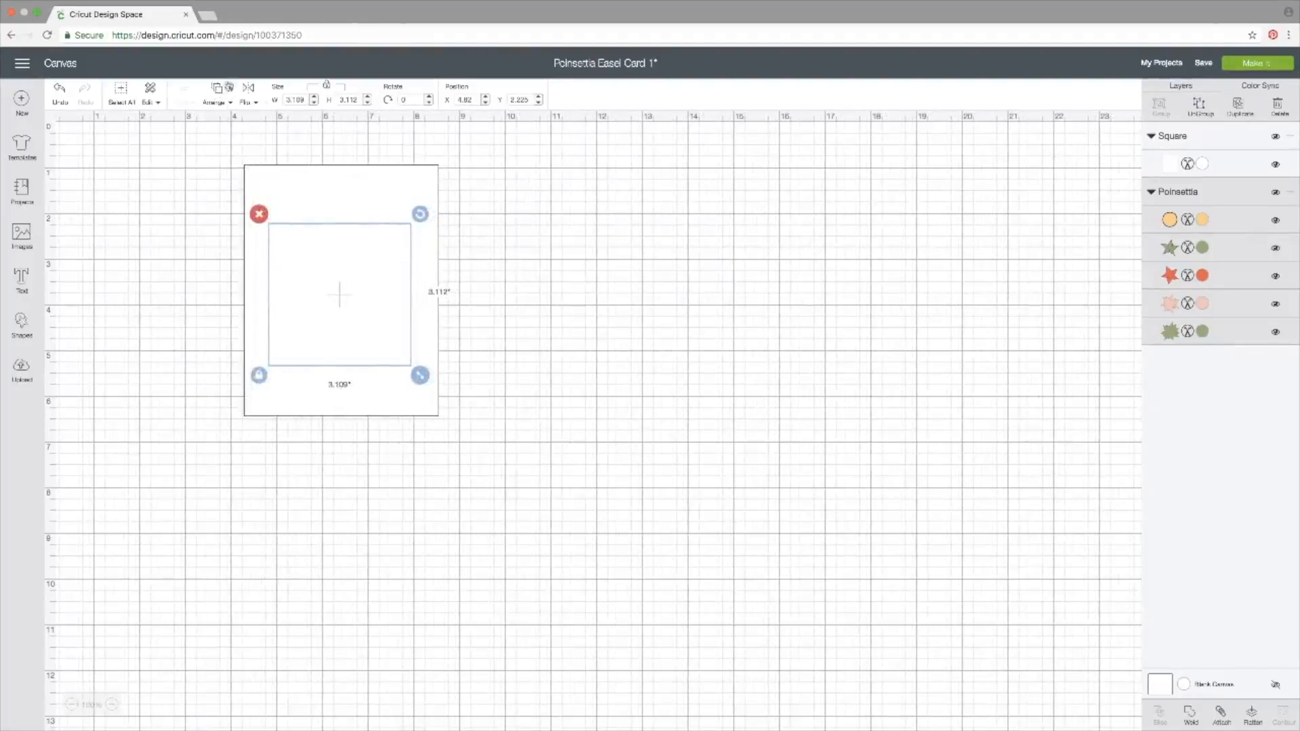
pyautogui.click(215, 102)
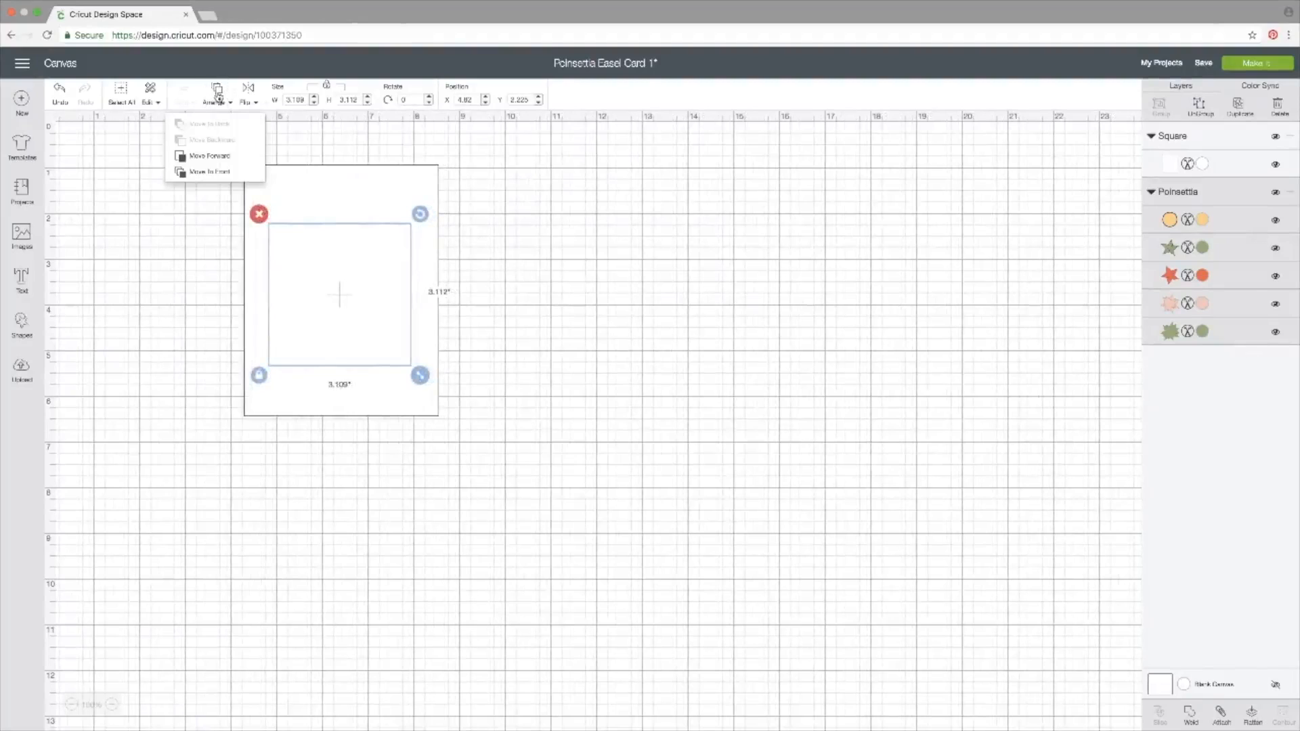
pyautogui.click(214, 173)
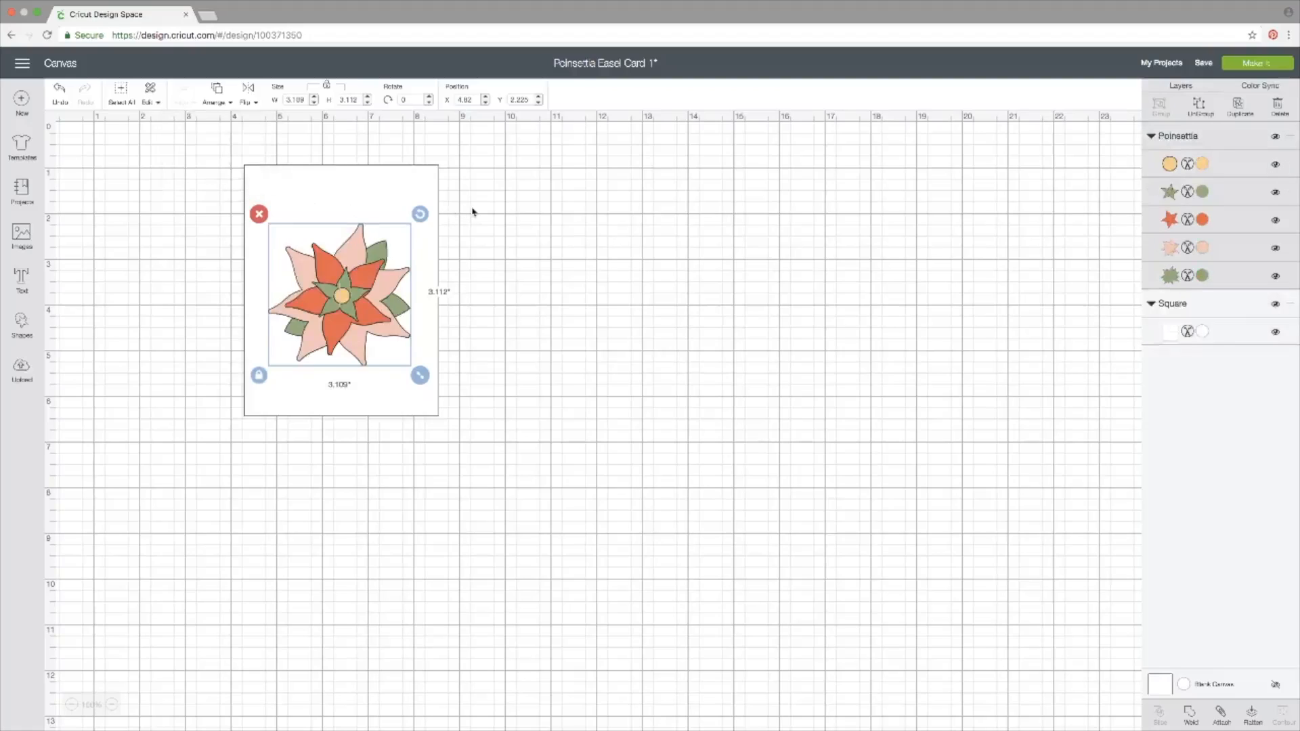
# - Align the poinsettia with the card's upper-left corner and enlarge it proportionally to about 4.16 by 4.17 inches
pyautogui.moveTo(366, 308); pyautogui.dragTo(343, 252)
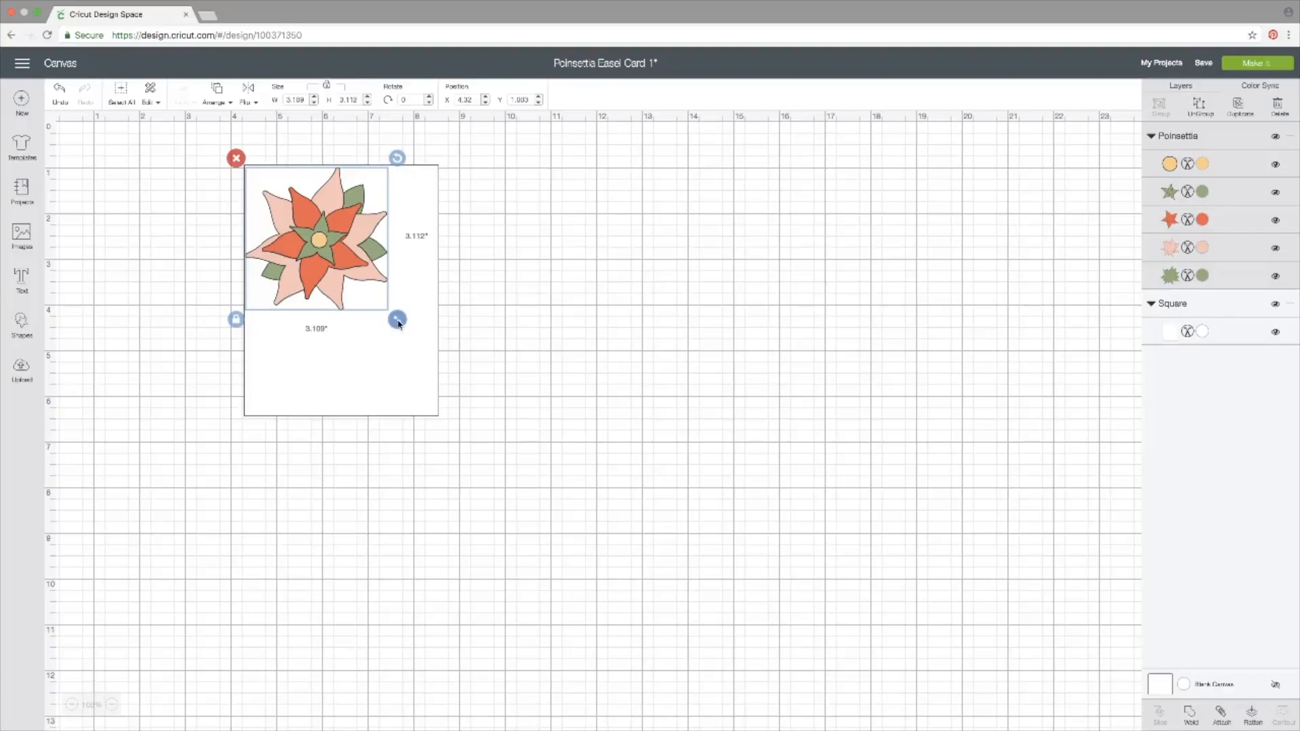
pyautogui.moveTo(398, 323); pyautogui.dragTo(413, 370)
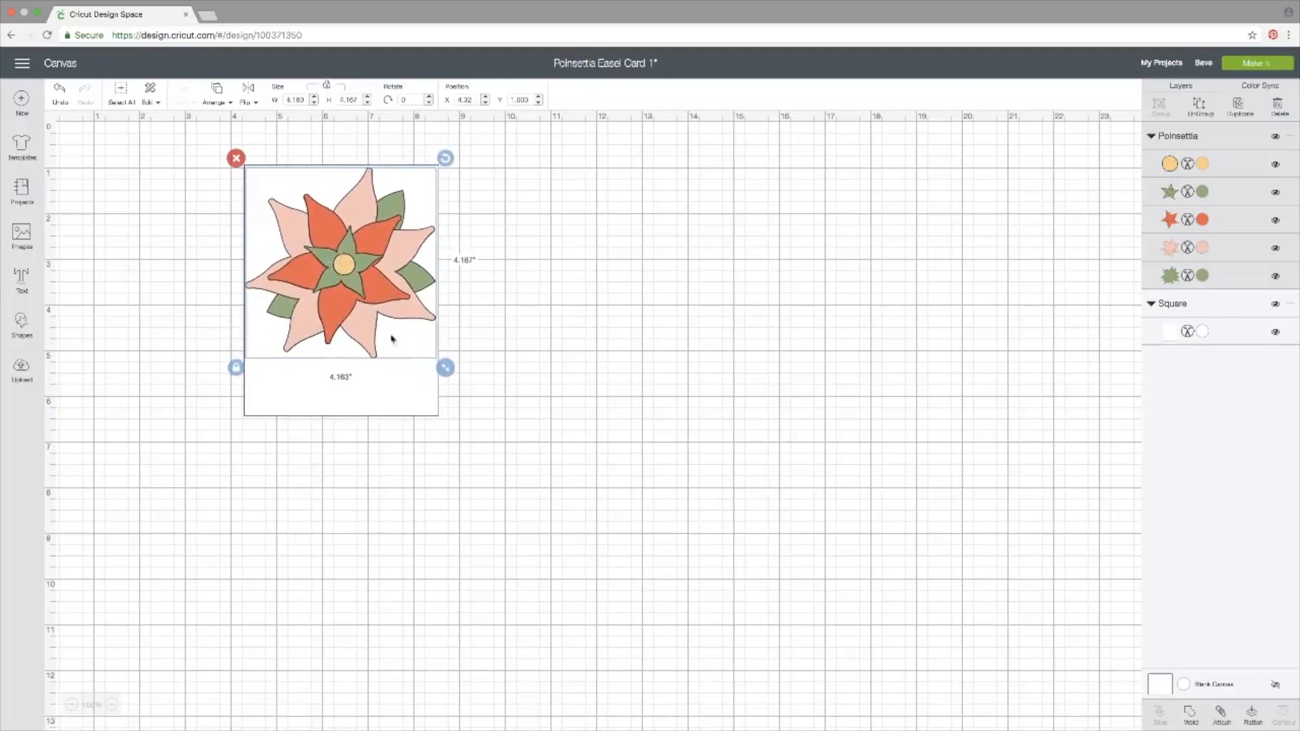
# - Move the poinsettia off the white rectangle to about X 10.2, Y 1.4 inches and delete the rectangle
pyautogui.click(458, 332)
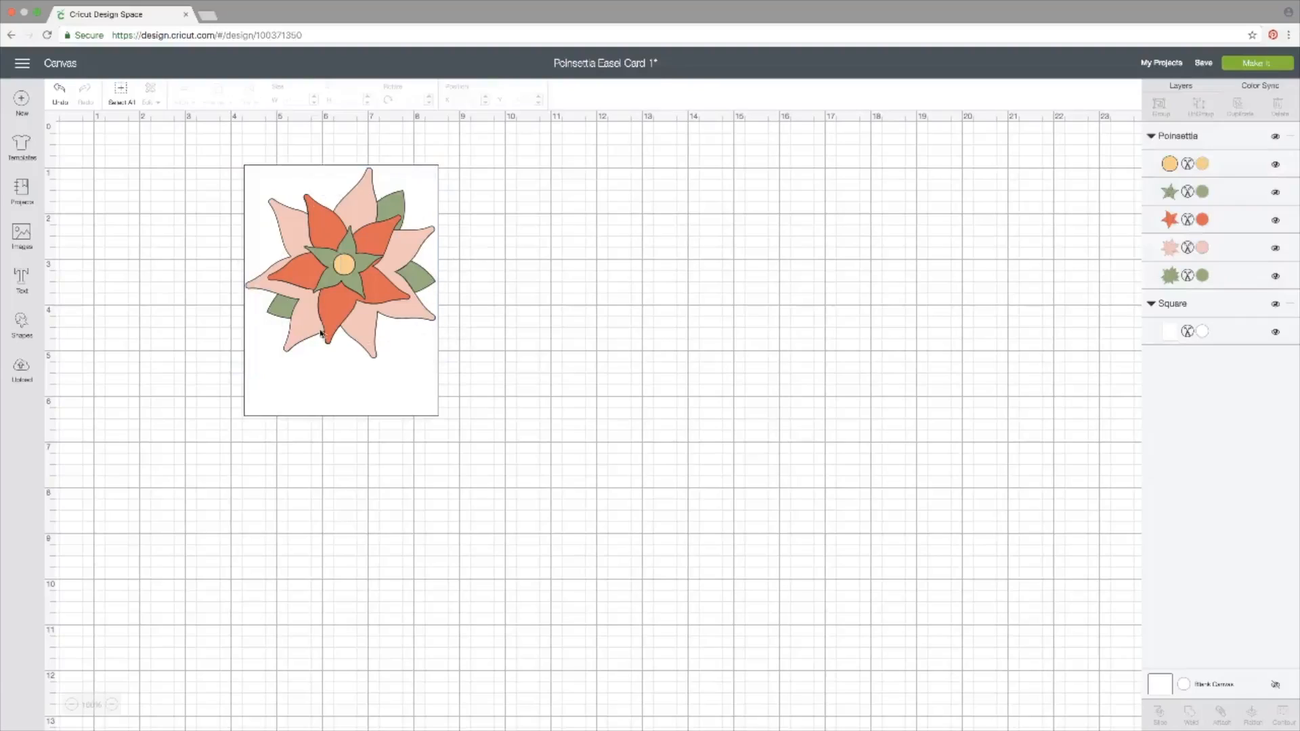
pyautogui.moveTo(344, 289); pyautogui.dragTo(599, 307)
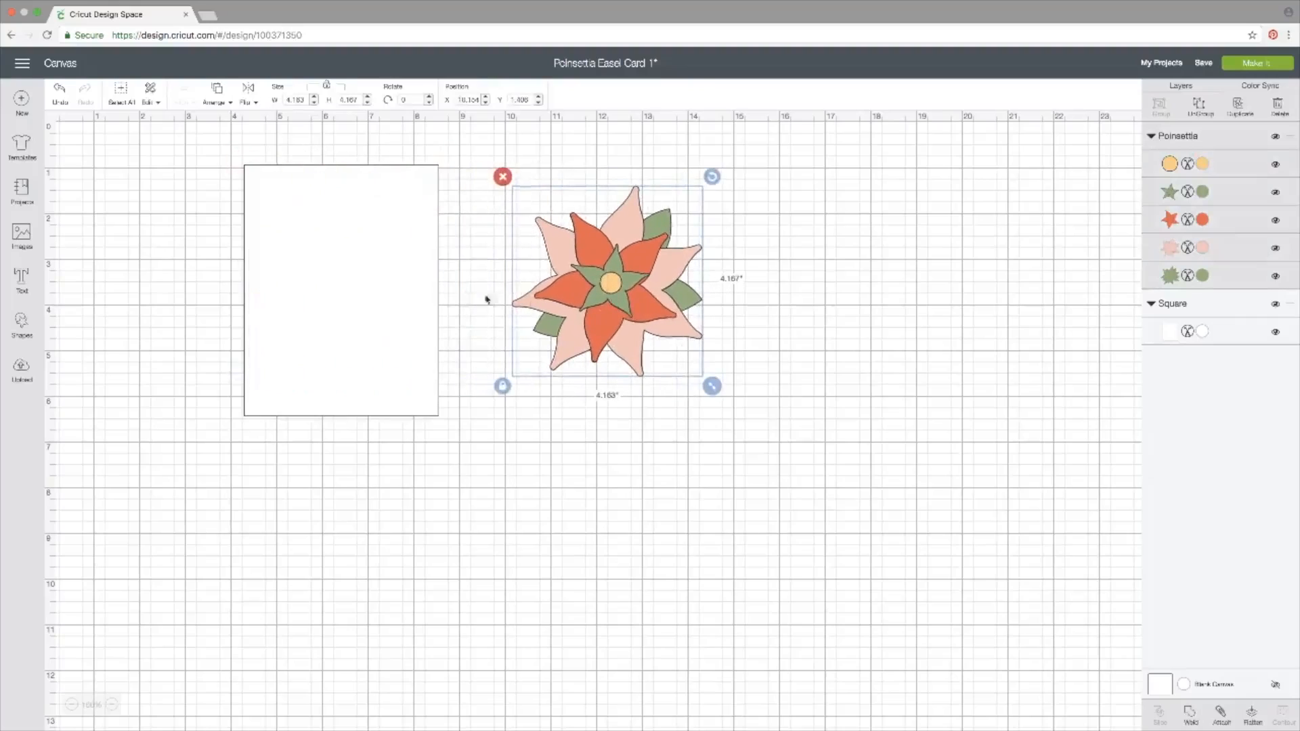
pyautogui.click(381, 290)
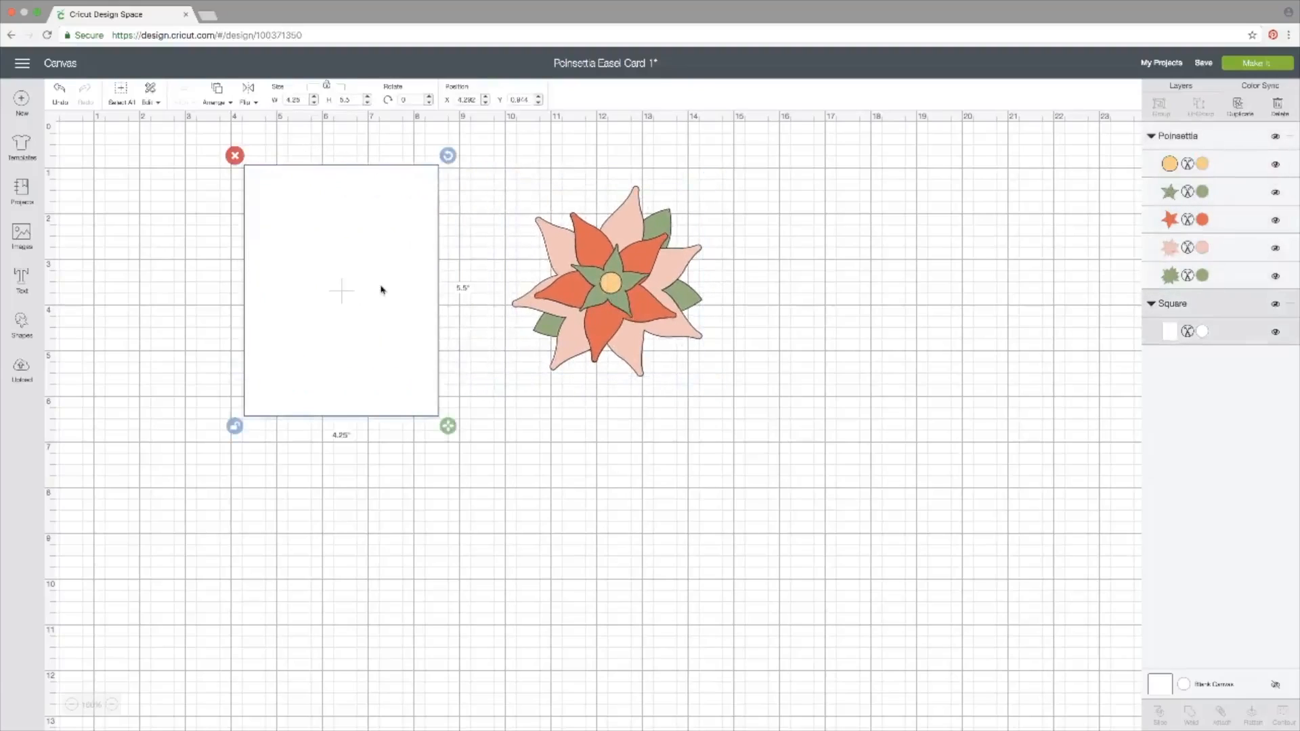
pyautogui.press('Delete')
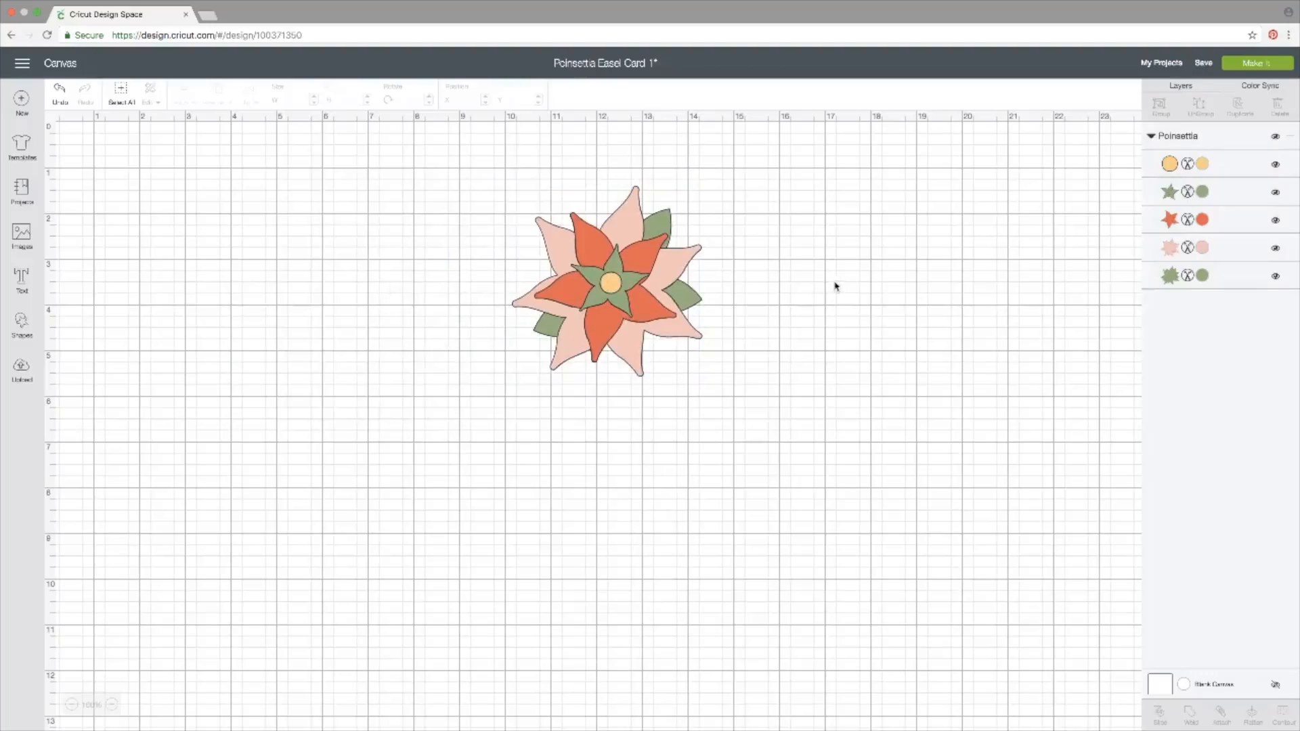
# - Save the project and ungroup the poinsettia into its separate layers
pyautogui.click(1204, 63)
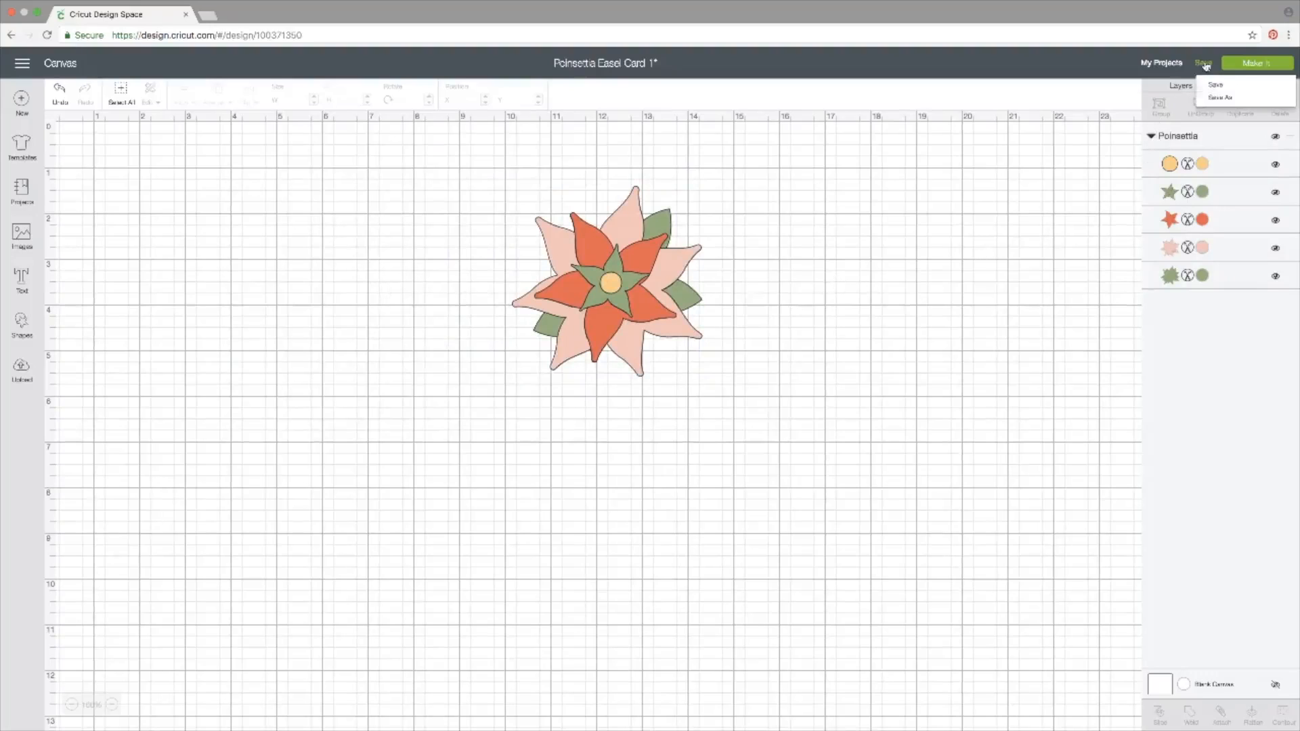
pyautogui.click(1216, 86)
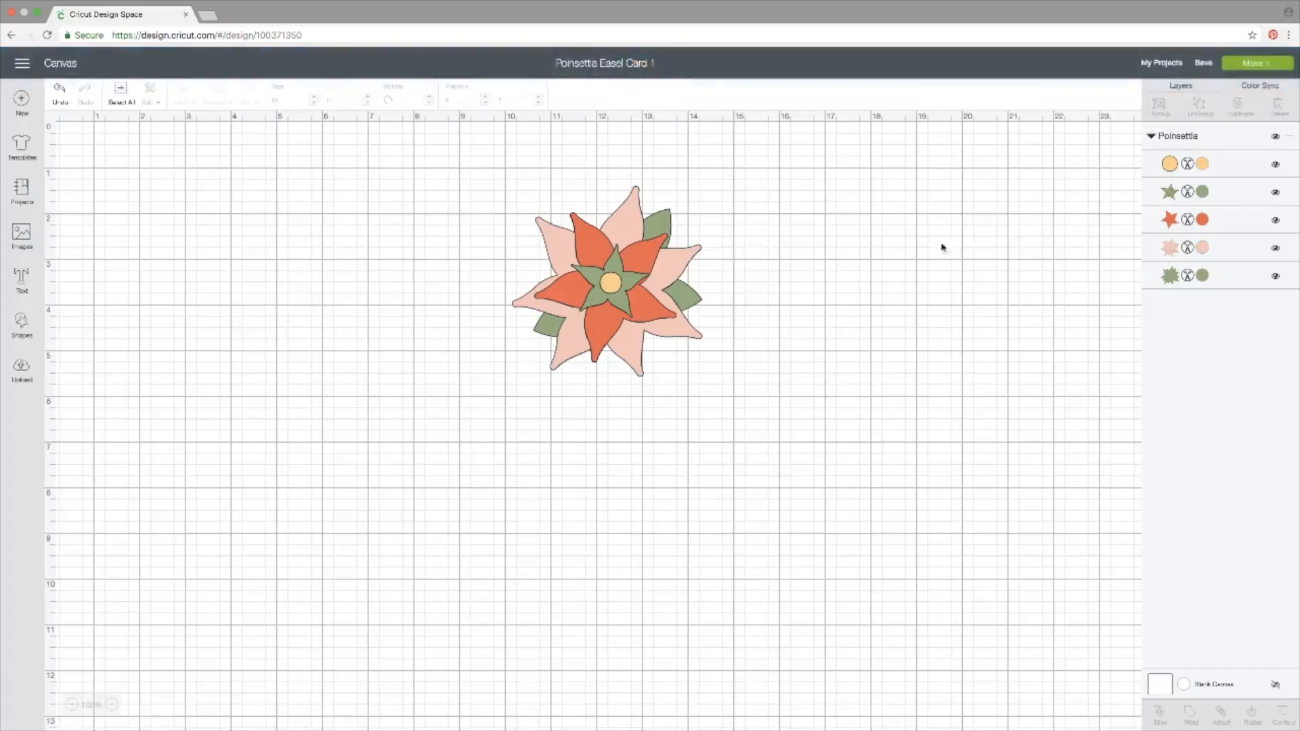
pyautogui.click(674, 262)
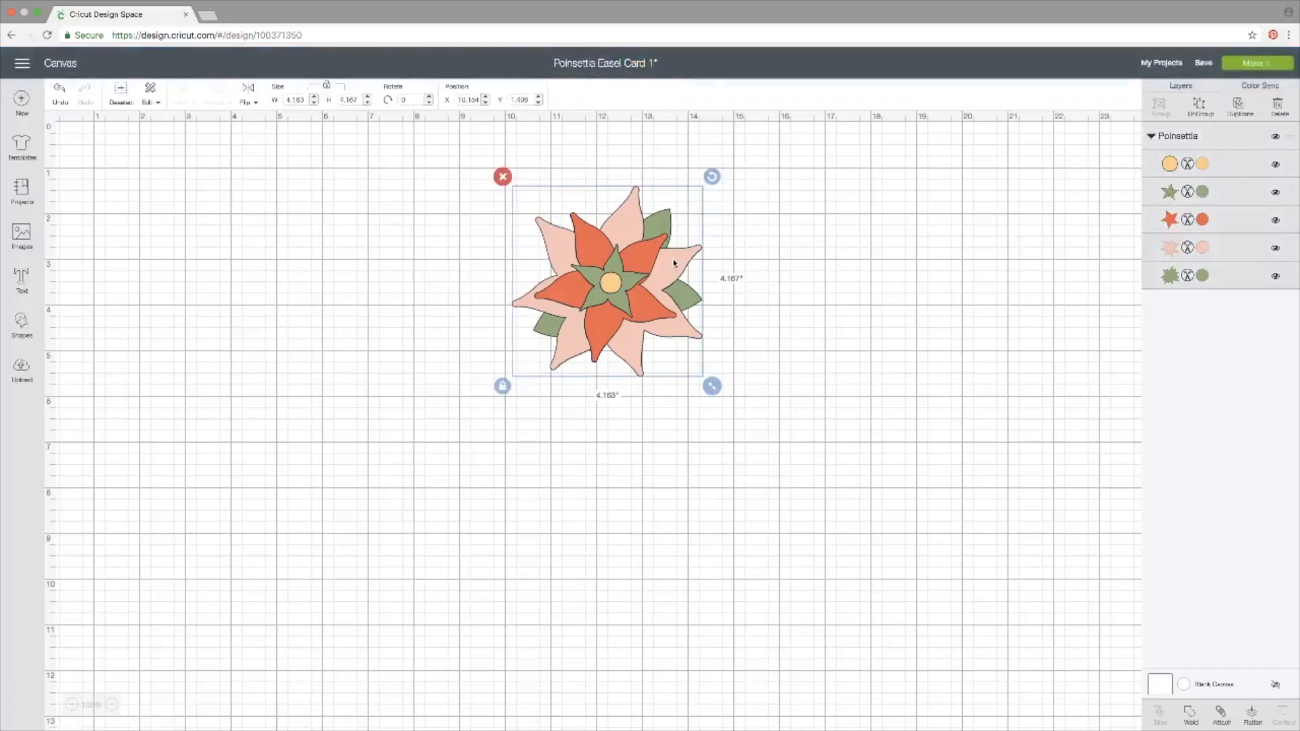
pyautogui.click(743, 267)
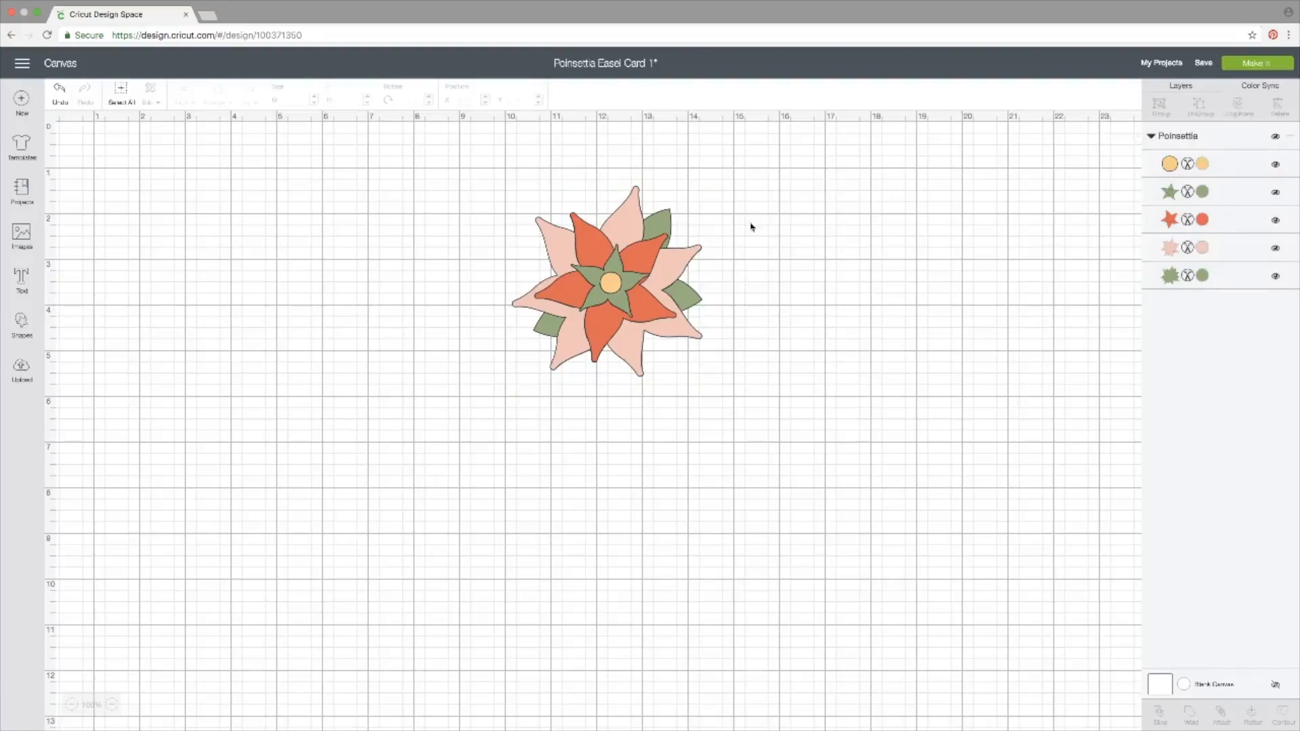
pyautogui.click(646, 260)
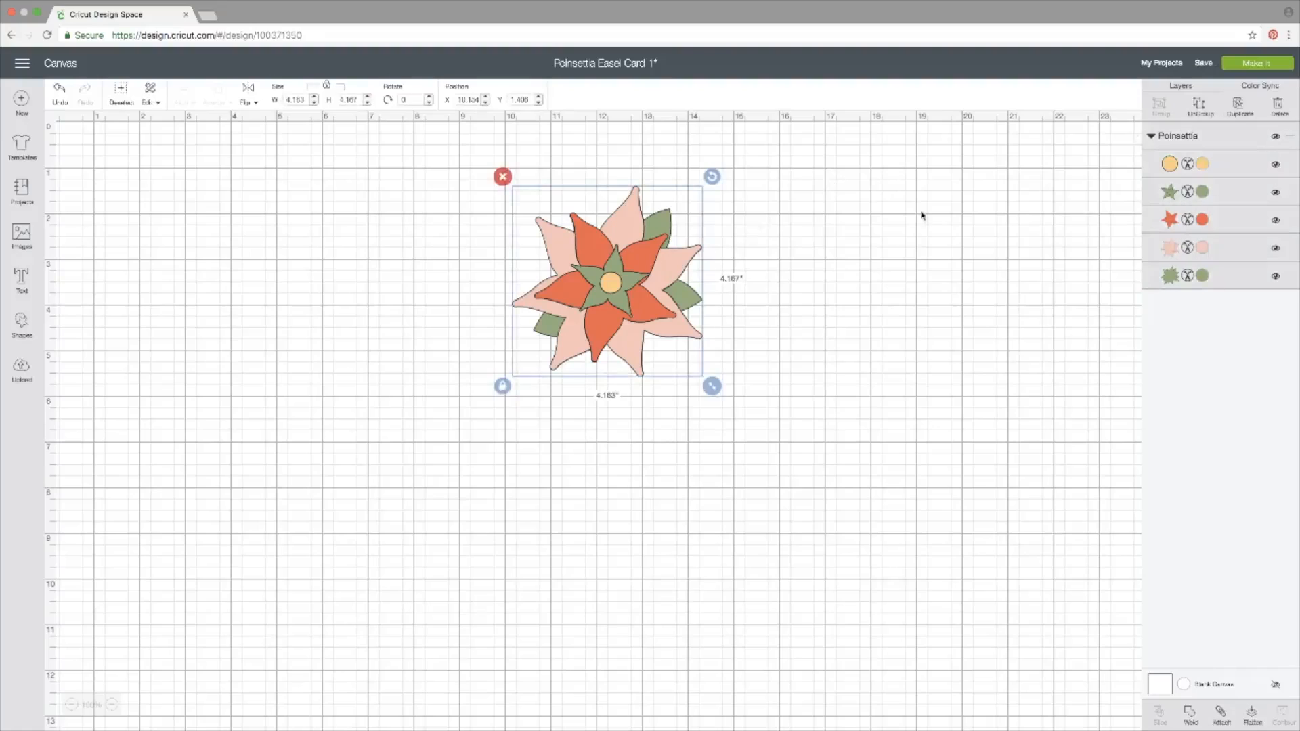
pyautogui.click(1199, 108)
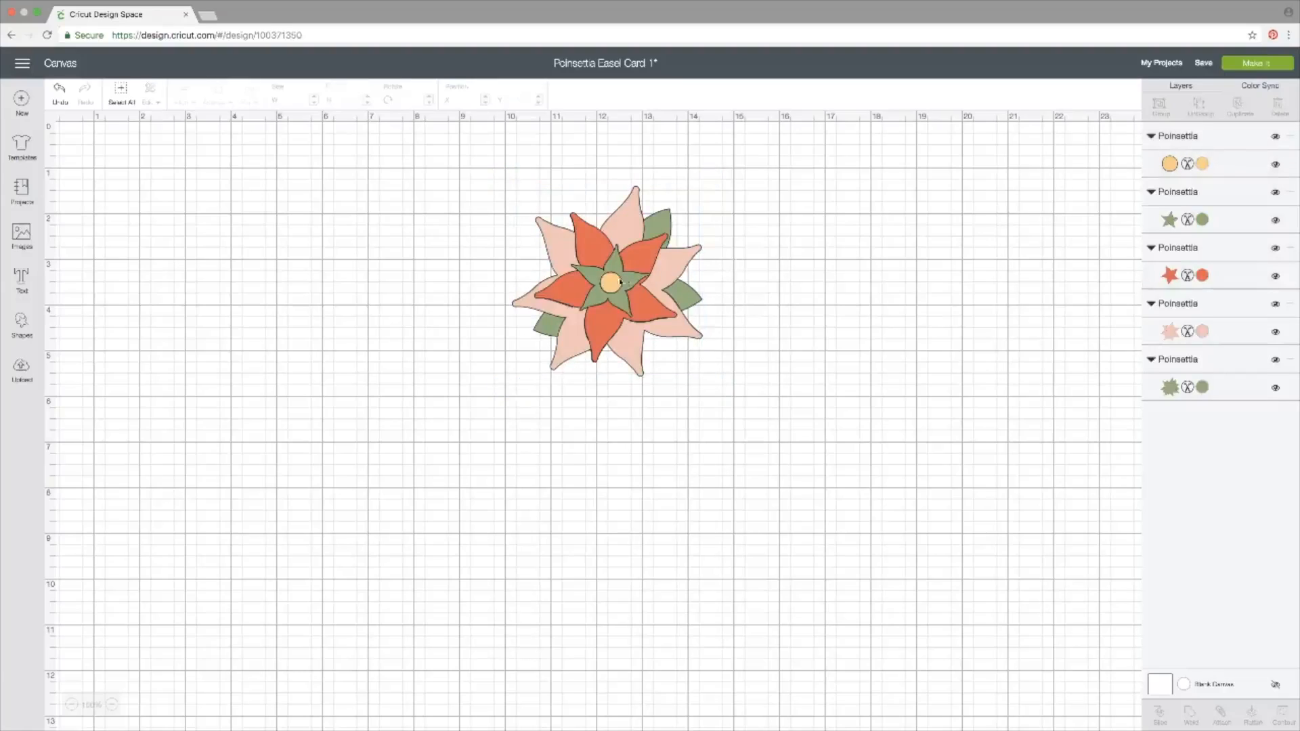
# - Check the ungrouped poinsettia layers one by one on the canvas, from the center outward, and clear the selection
pyautogui.click(610, 283)
pyautogui.click(635, 281)
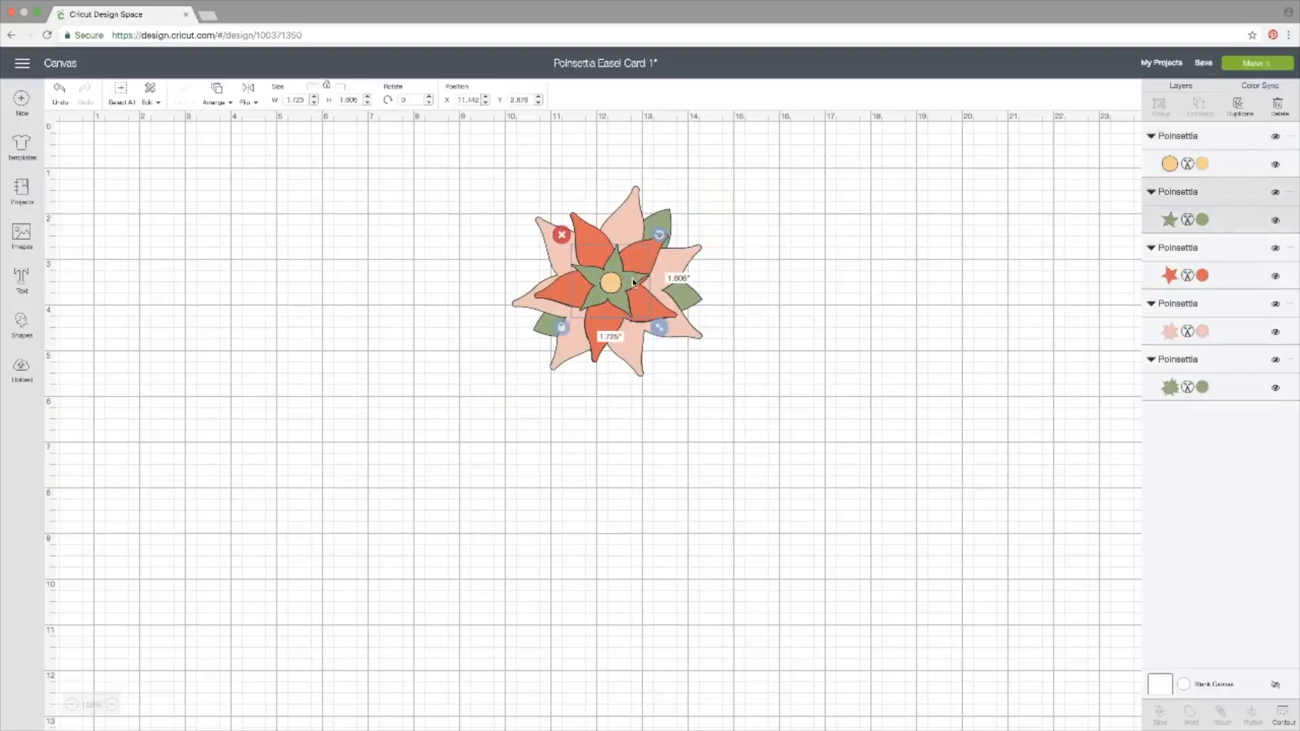
pyautogui.click(656, 262)
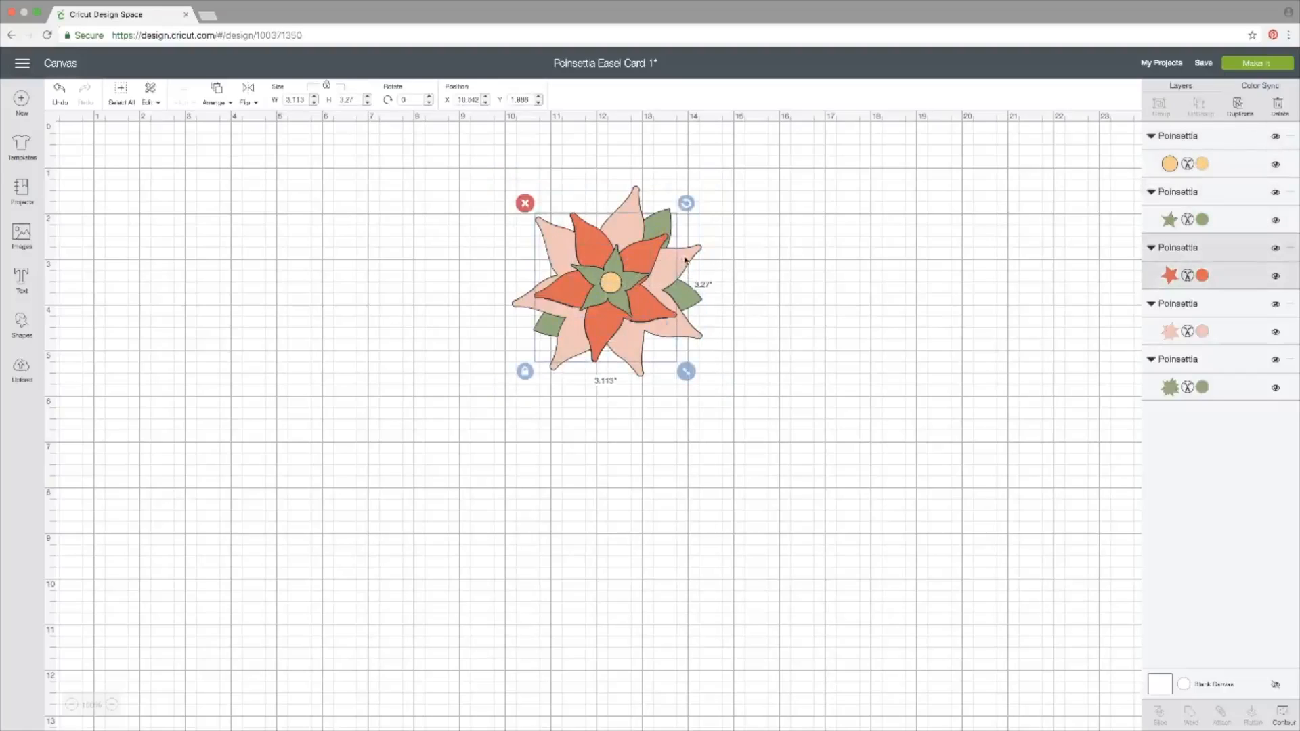
pyautogui.click(684, 265)
pyautogui.click(754, 293)
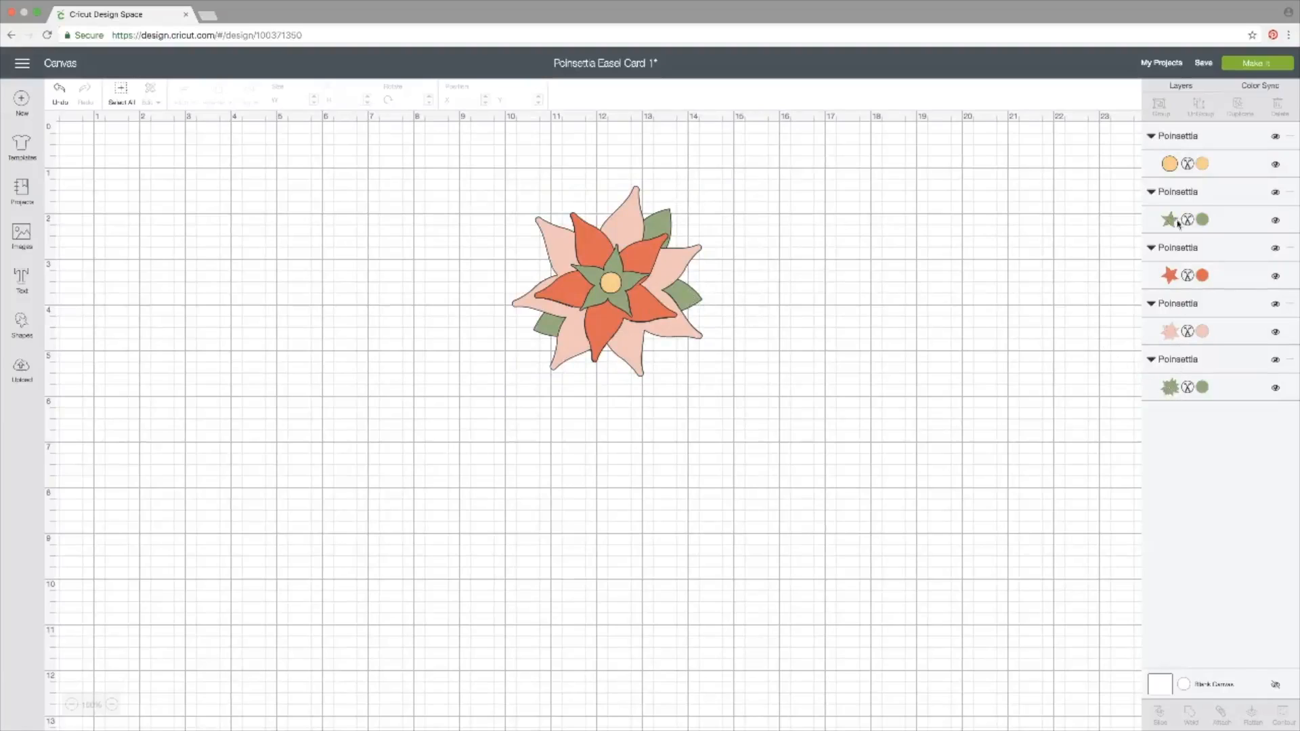
# - Duplicate the rearmost green poinsettia layer and move the copy beside the flower to about X 3.5, Y 2.9 inches
pyautogui.click(1174, 391)
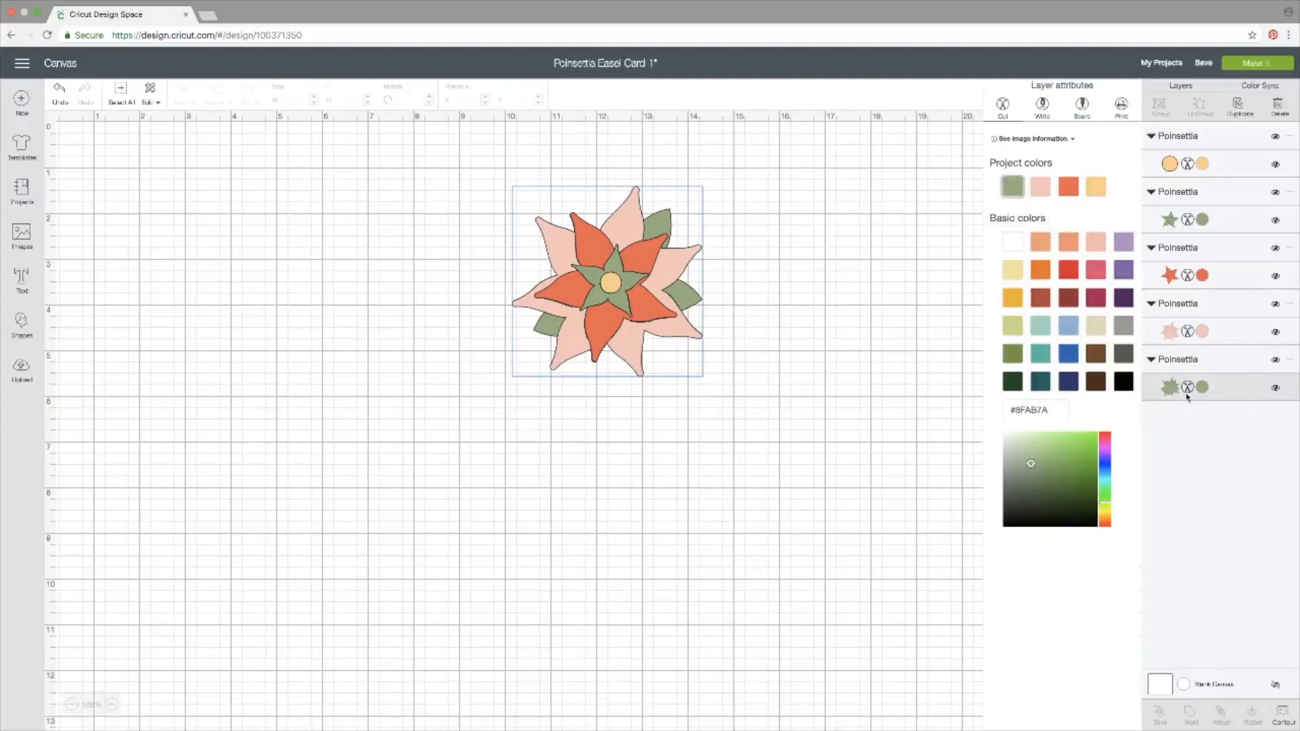
pyautogui.click(1240, 109)
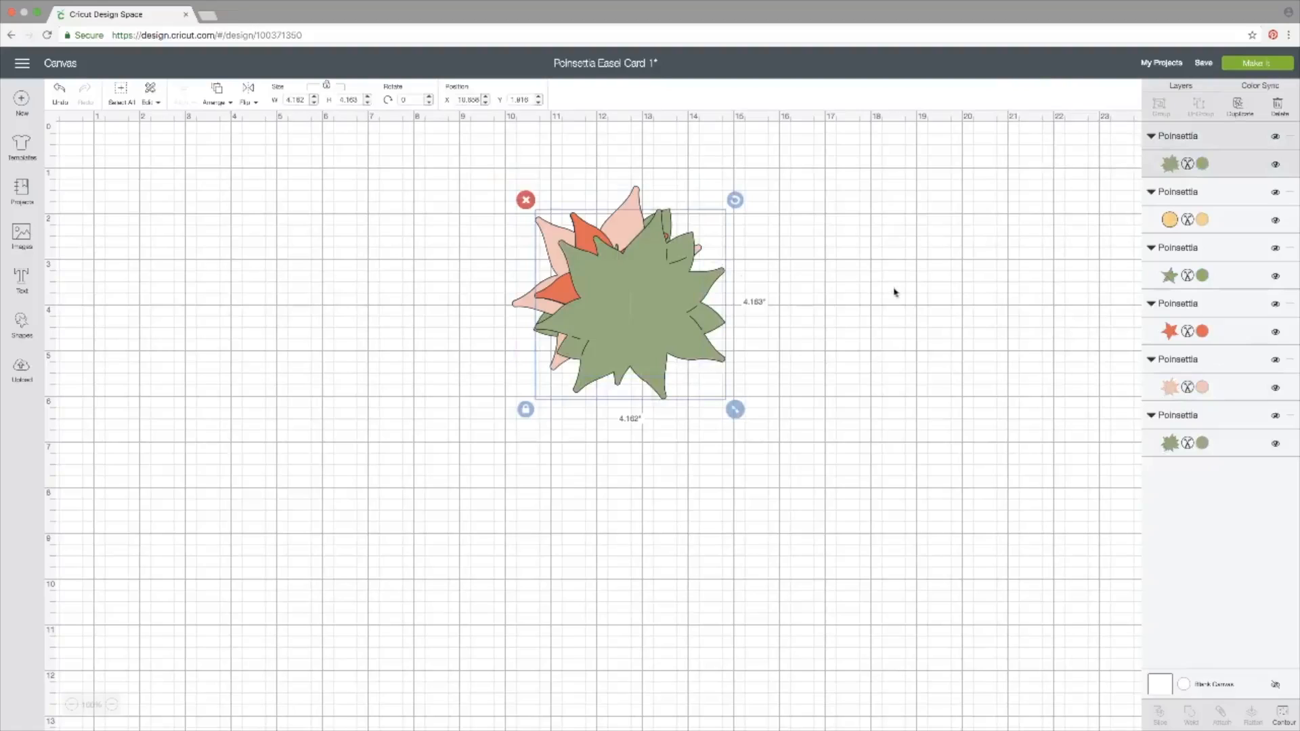
pyautogui.moveTo(677, 326); pyautogui.dragTo(333, 373)
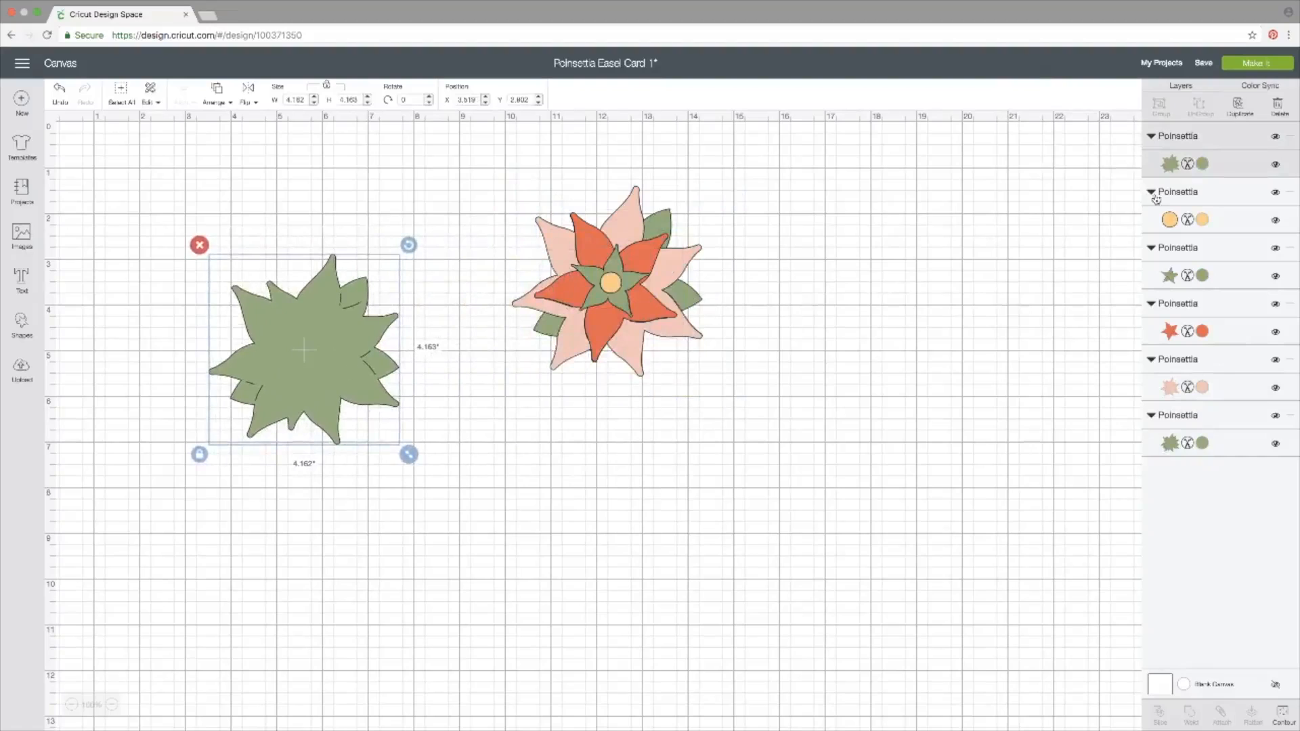
# - Duplicate the separate green shape, shift the original copy down, and place the new one above it at about X 3.4, Y 0.7 inches
pyautogui.click(1240, 105)
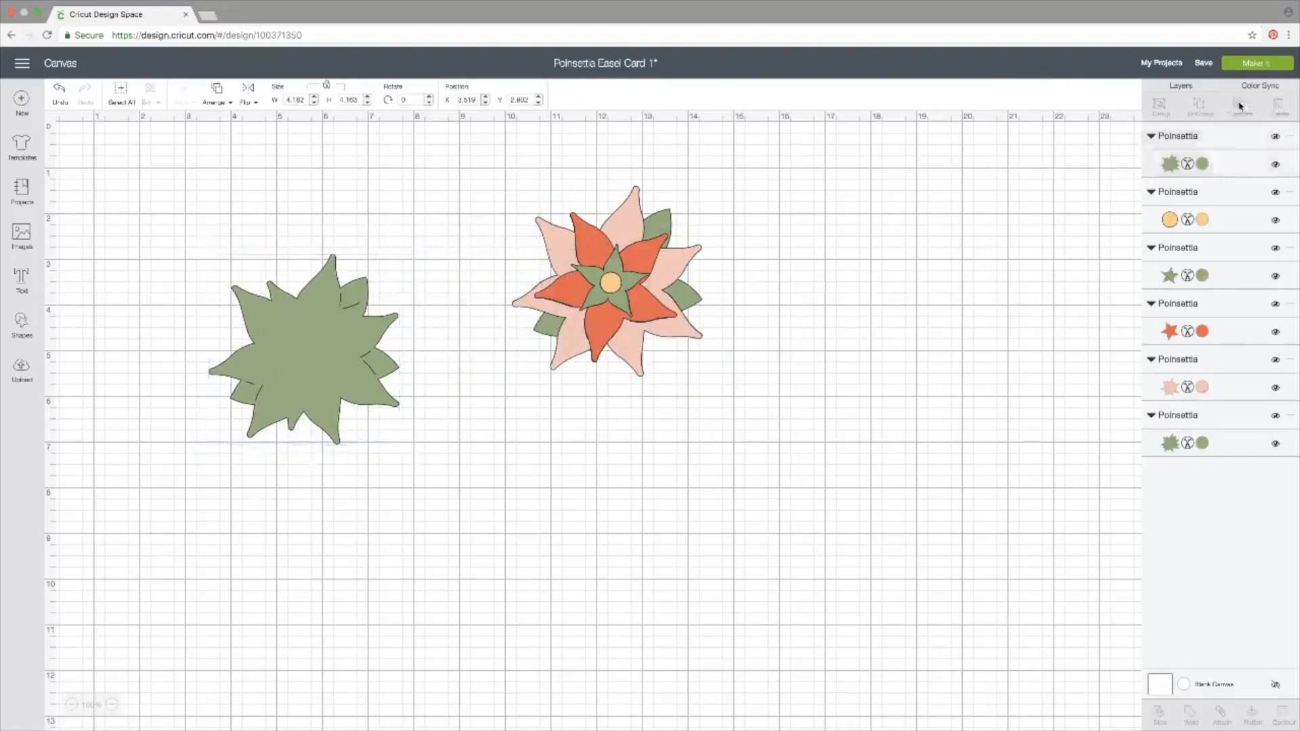
pyautogui.moveTo(366, 390); pyautogui.dragTo(348, 456)
pyautogui.click(540, 472)
pyautogui.moveTo(539, 472); pyautogui.dragTo(311, 273)
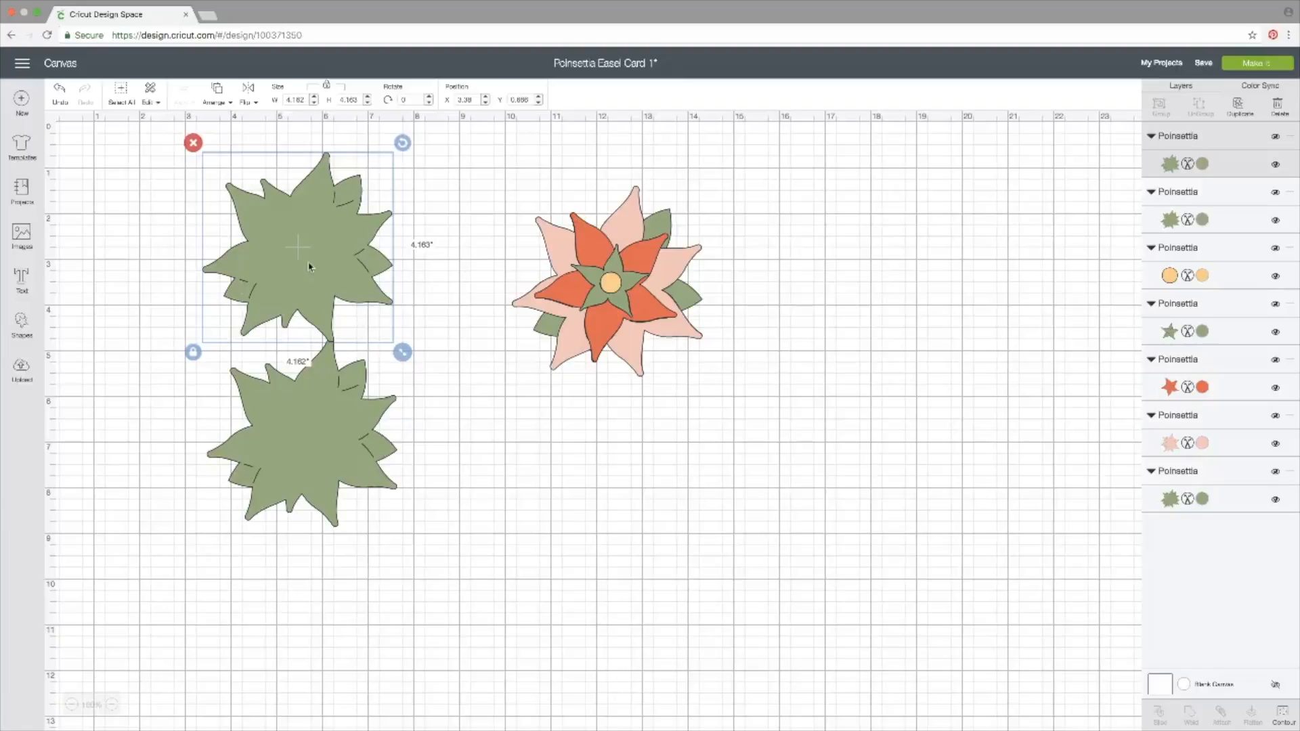
# - Align the two separate green copies on a common center so that they overlap exactly
pyautogui.keyDown('shift'); pyautogui.click(312, 435); pyautogui.keyUp('shift')
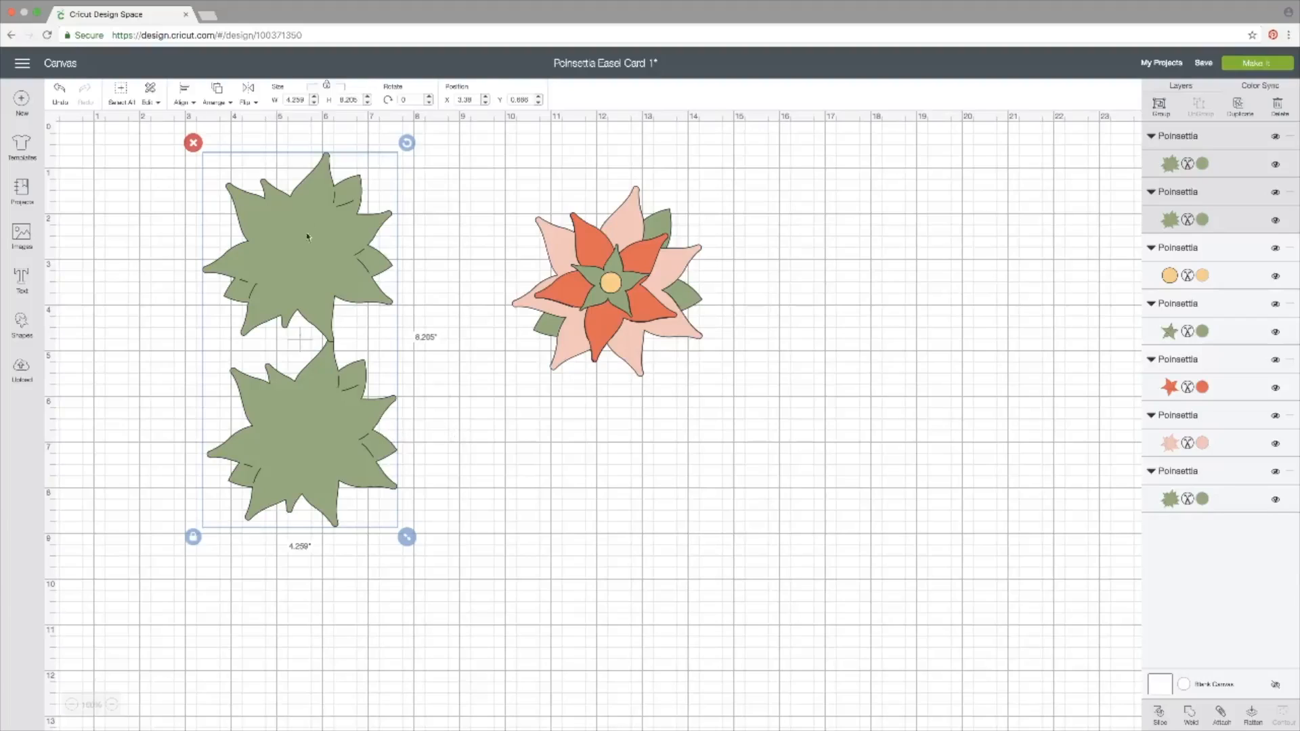
pyautogui.click(185, 95)
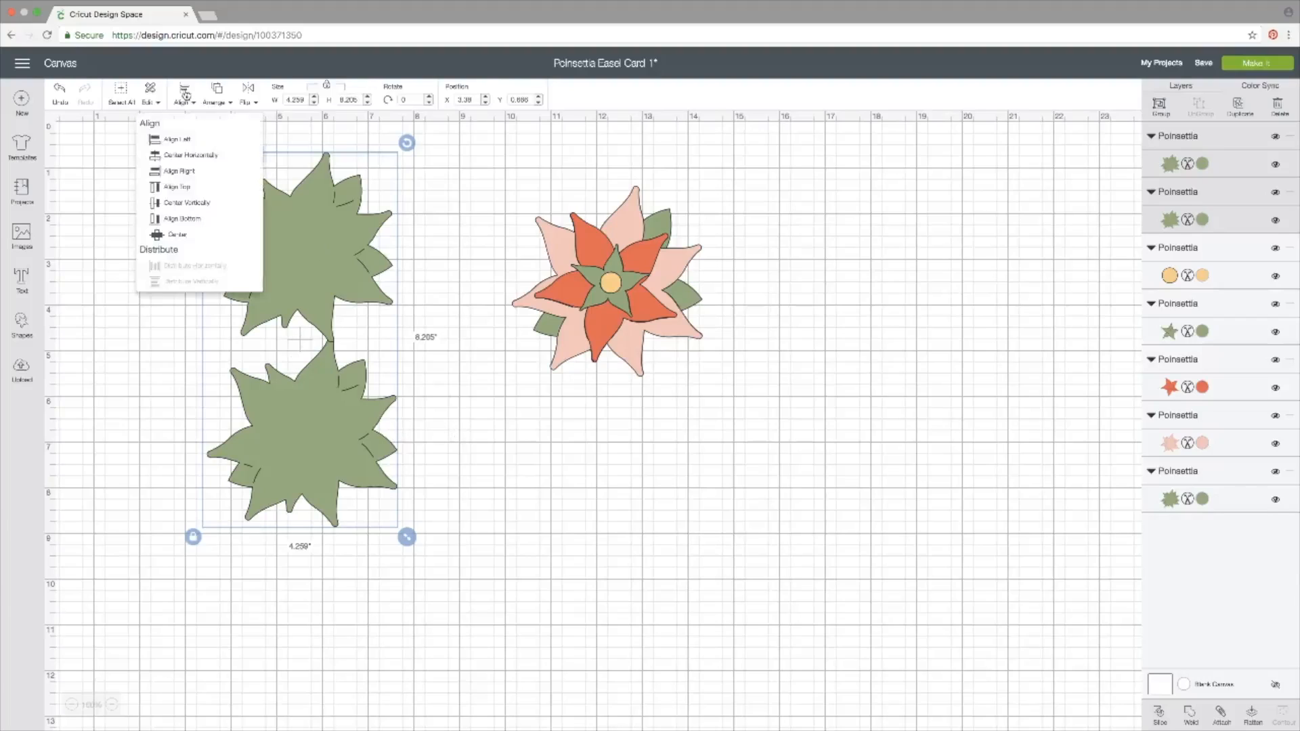
pyautogui.click(182, 236)
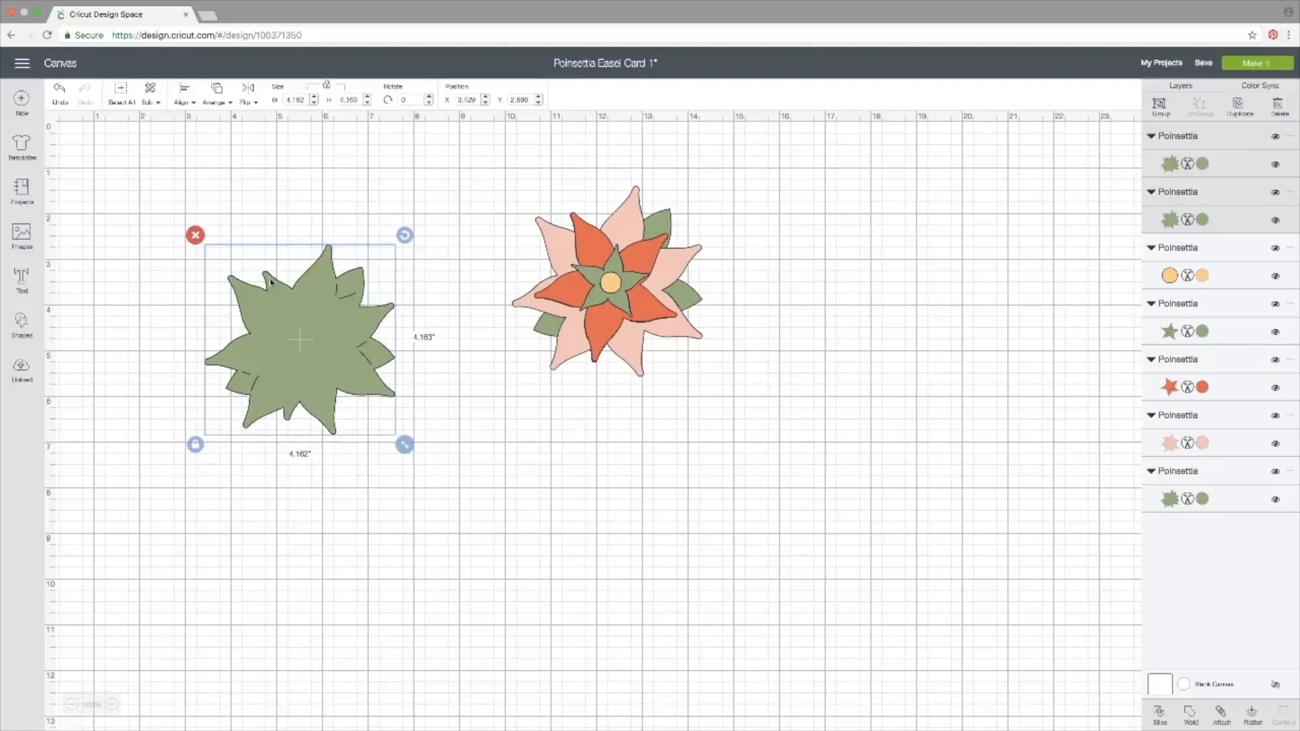
# - Rotate the two overlapping green copies together to about 175 degrees and move them to about X 3.4, Y 3.8 inches, then deselect them
pyautogui.moveTo(405, 235); pyautogui.dragTo(254, 401)
pyautogui.moveTo(298, 363); pyautogui.dragTo(315, 405)
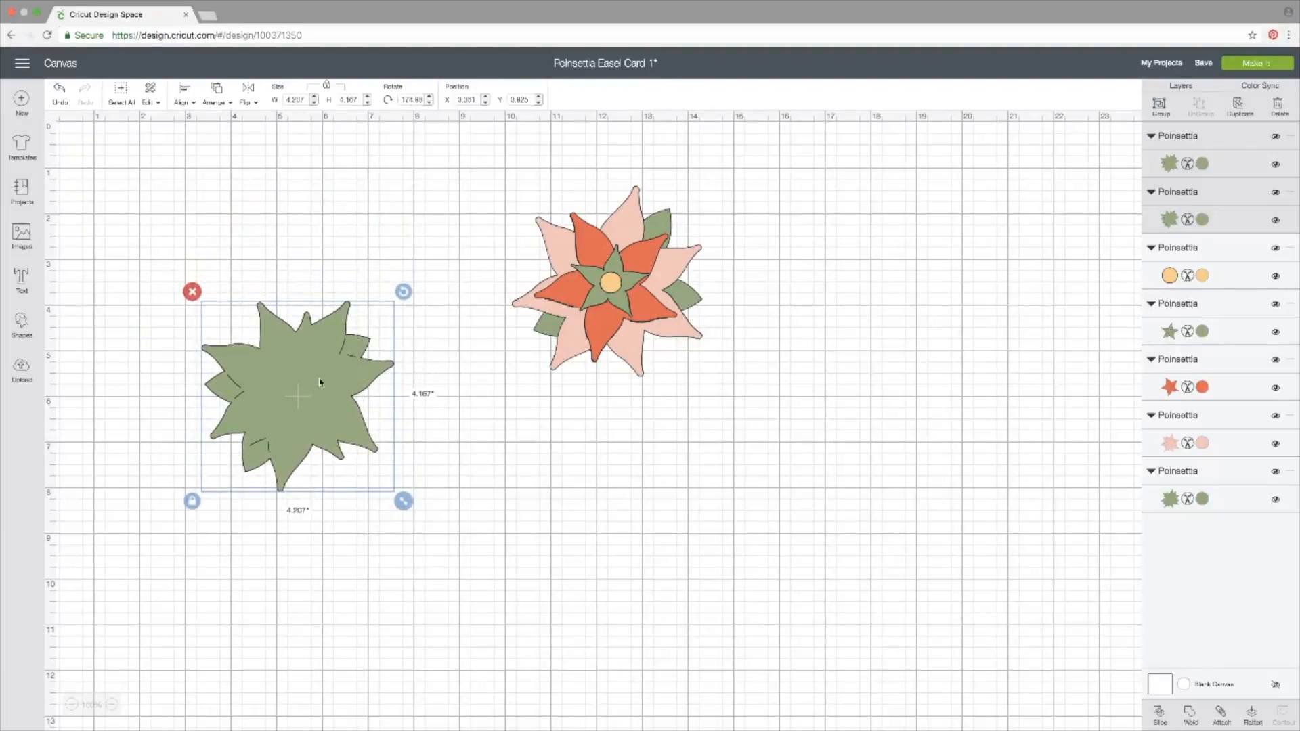
pyautogui.scroll(-1, 328, 379)
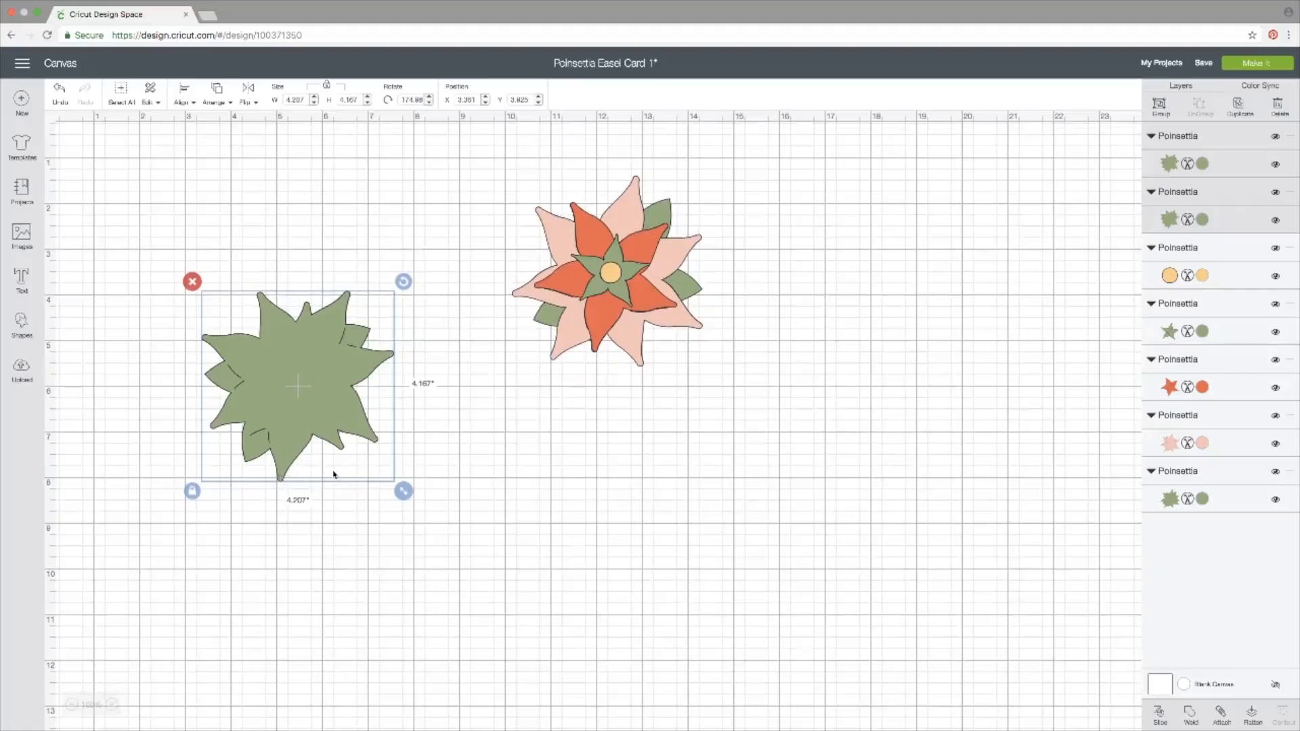
pyautogui.click(429, 467)
# - Flip only the front one of the two overlapping green copies vertically
pyautogui.click(321, 419)
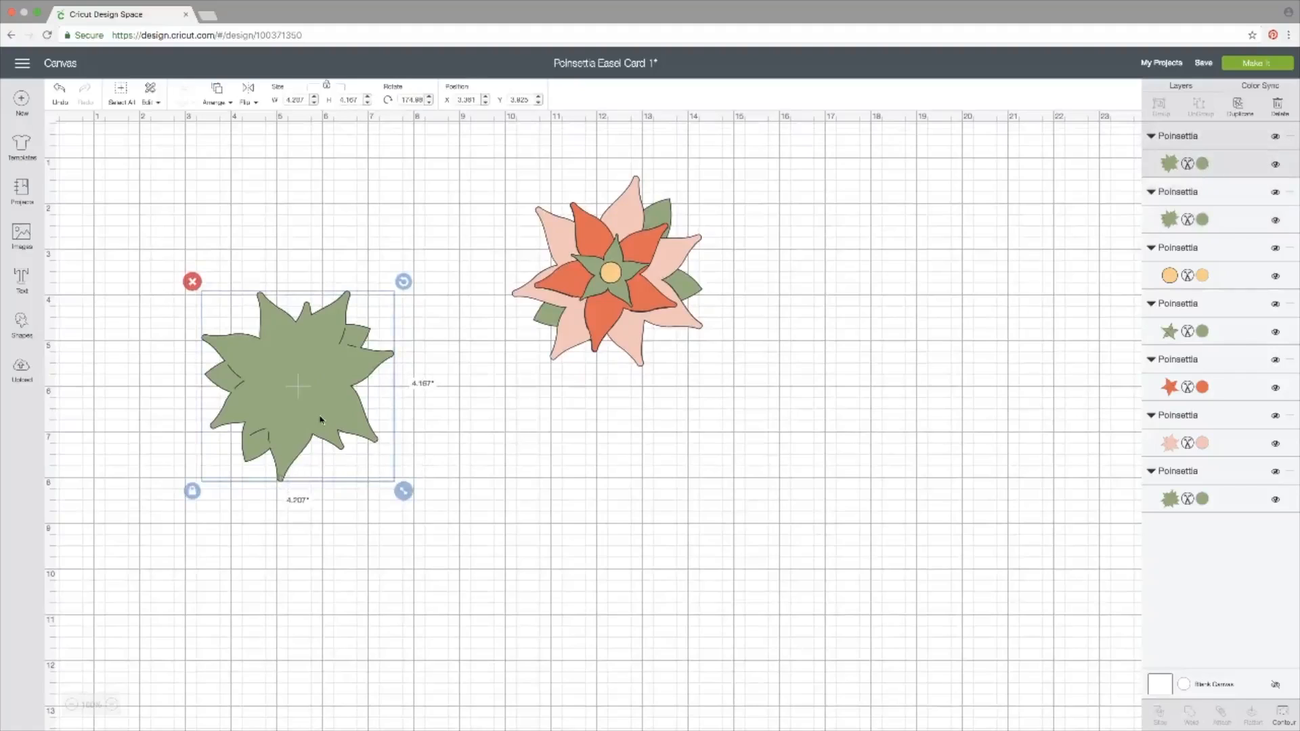
pyautogui.moveTo(321, 420); pyautogui.dragTo(321, 233)
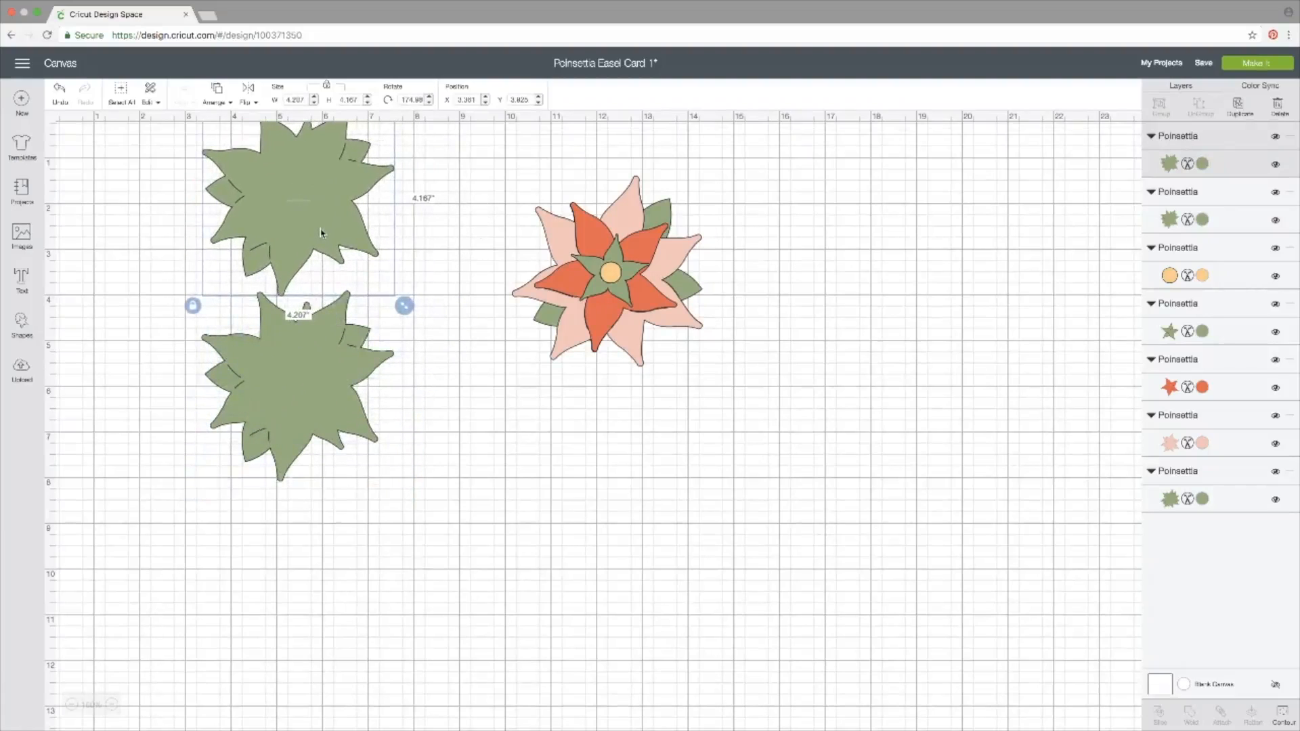
pyautogui.moveTo(321, 232); pyautogui.dragTo(321, 418)
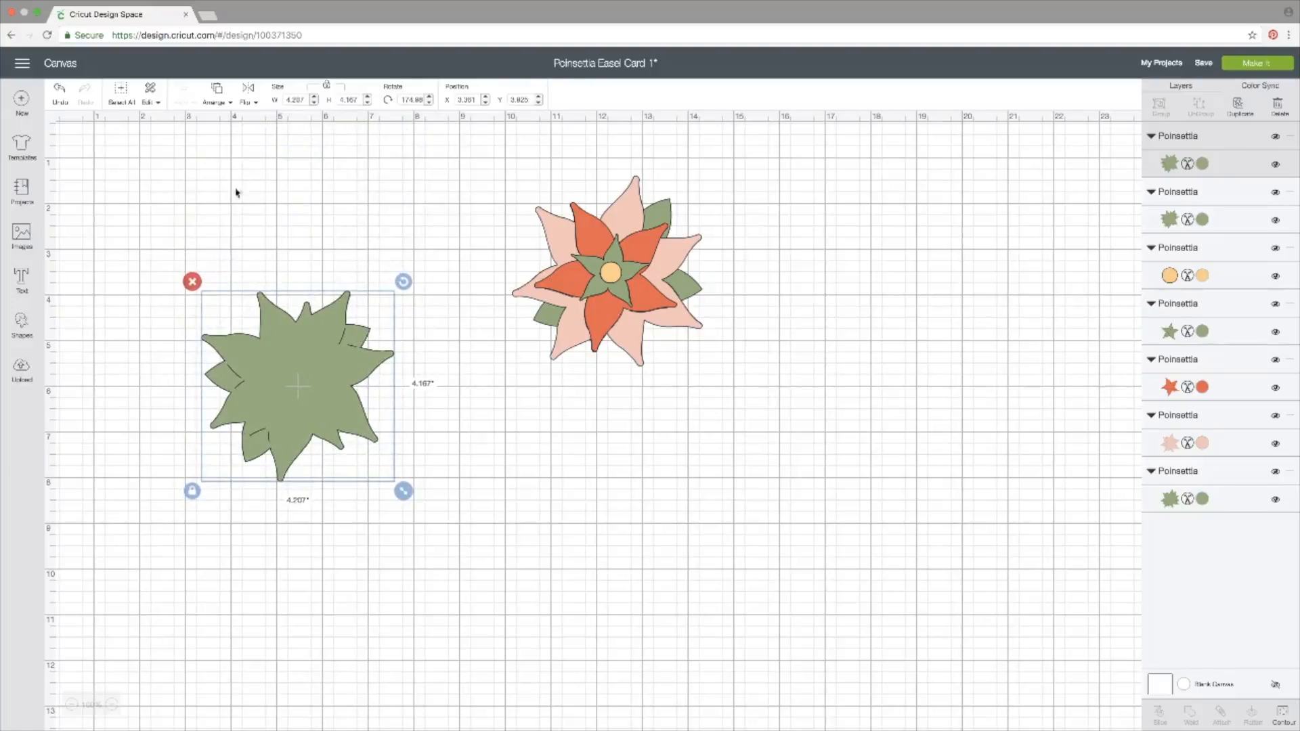
pyautogui.click(250, 99)
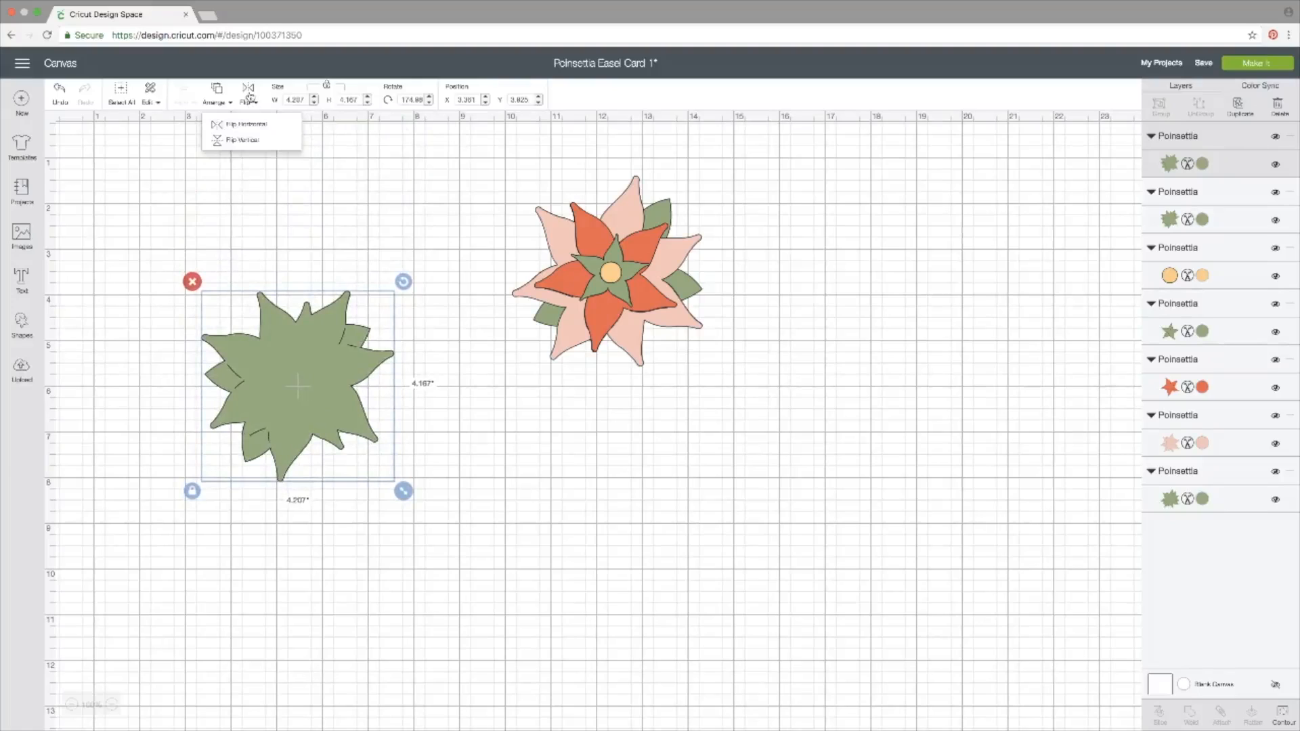
pyautogui.click(245, 141)
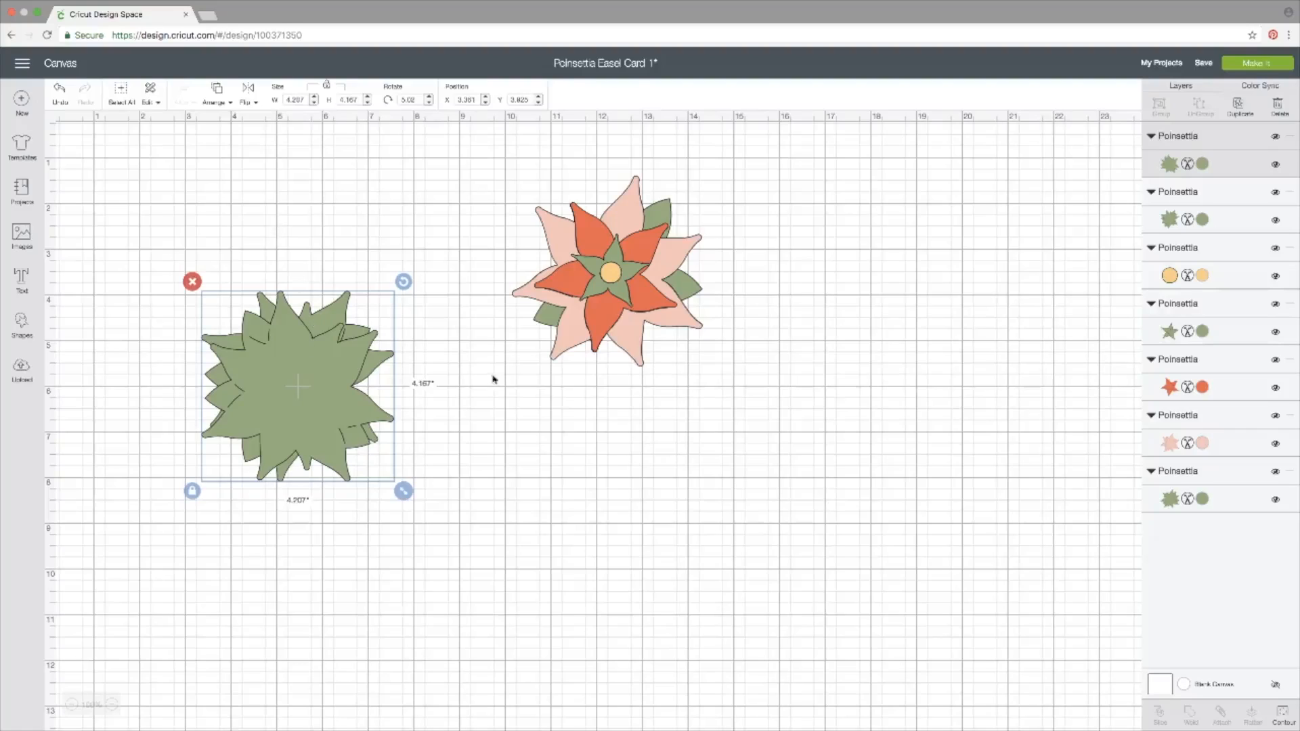
# - Nudge the flipped green copy straight up to Y 0, keeping its horizontal position
pyautogui.press('Up')
pyautogui.press('Up')
pyautogui.press('Up')
pyautogui.press('Up')
pyautogui.press('Up')
pyautogui.press('Up')
pyautogui.press('Up')
pyautogui.press('Up')
pyautogui.press('Up')
pyautogui.press('Up')
pyautogui.press('Up')
pyautogui.press('Up')
pyautogui.press('Up')
pyautogui.press('Up')
pyautogui.press('Up')
pyautogui.press('Up')
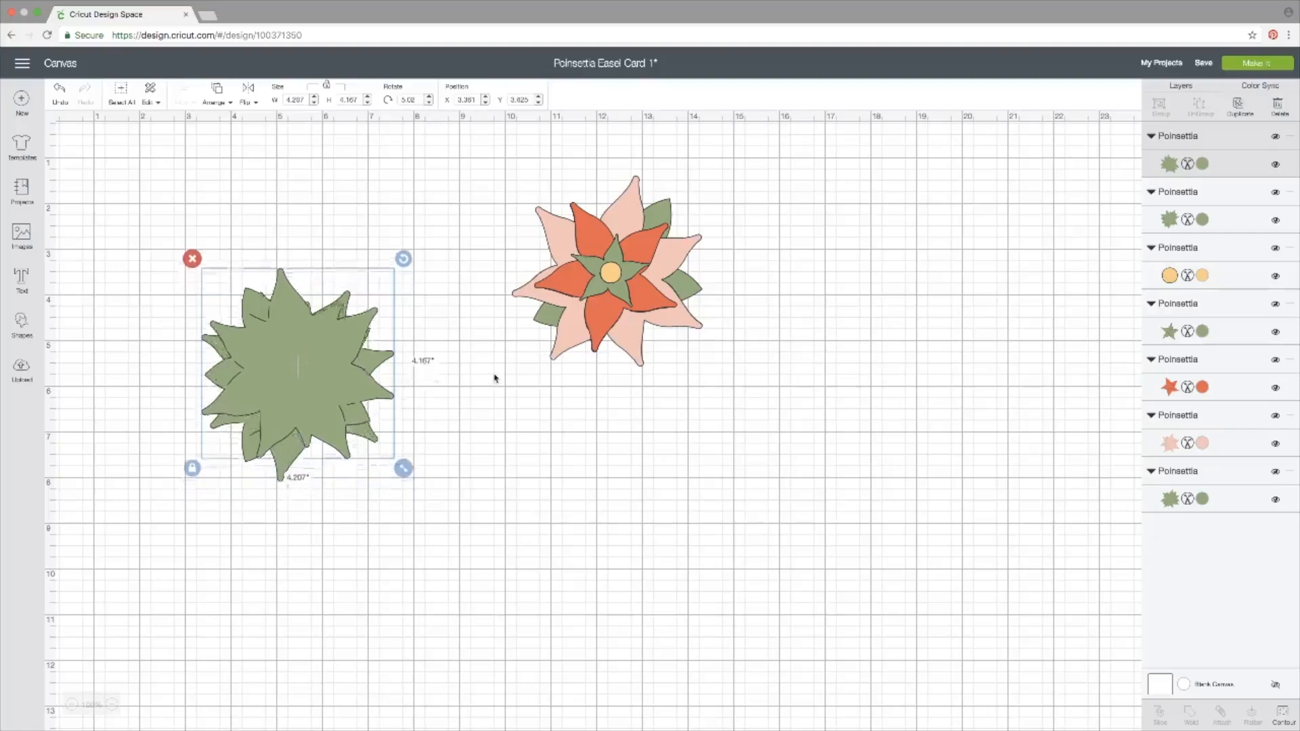
pyautogui.press('Up')
pyautogui.press('Up')
pyautogui.press('Up')
pyautogui.press('Up')
pyautogui.press('Up')
pyautogui.press('Up')
pyautogui.press('Up')
pyautogui.press('Up')
pyautogui.press('Up')
pyautogui.press('Up')
pyautogui.press('Up')
pyautogui.press('Up')
pyautogui.press('Up')
pyautogui.press('Up')
pyautogui.press('Up')
pyautogui.press('Up')
pyautogui.press('Up')
pyautogui.press('Up')
pyautogui.press('Up')
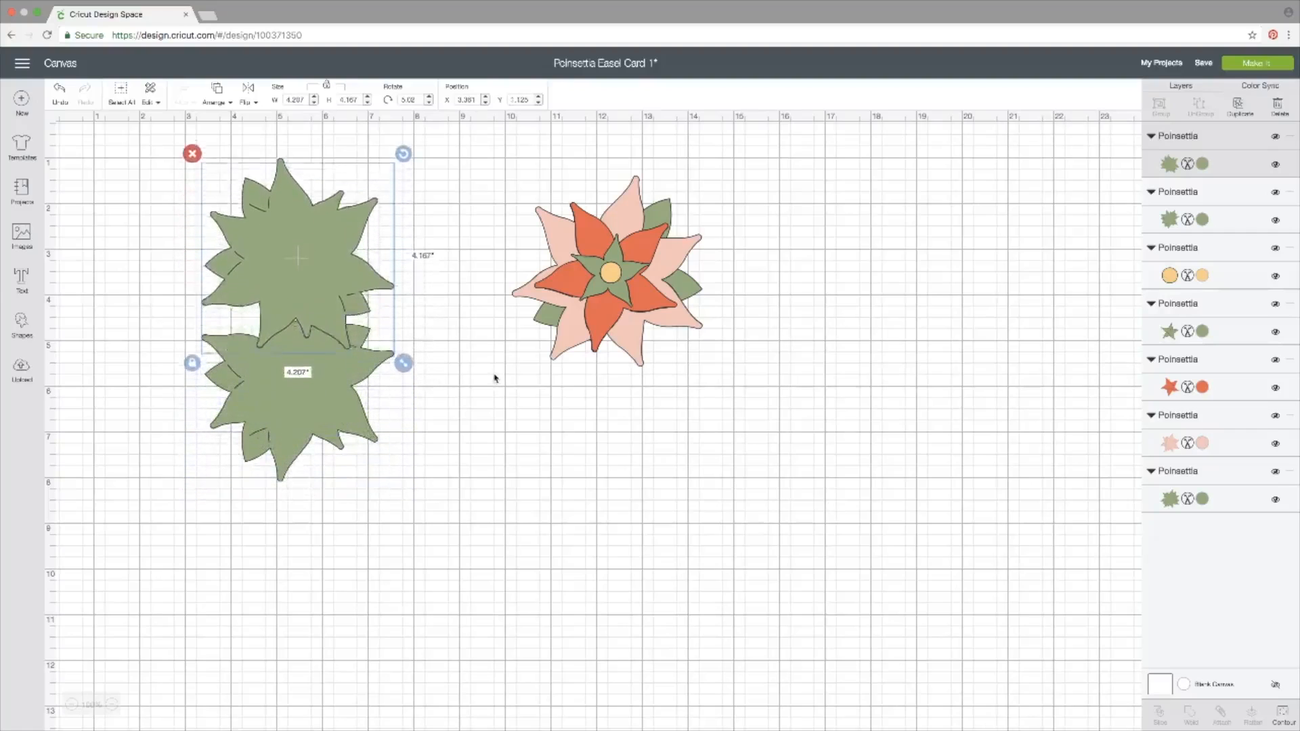
pyautogui.press('Up')
pyautogui.press('Up')
pyautogui.press('Up')
pyautogui.press('Up')
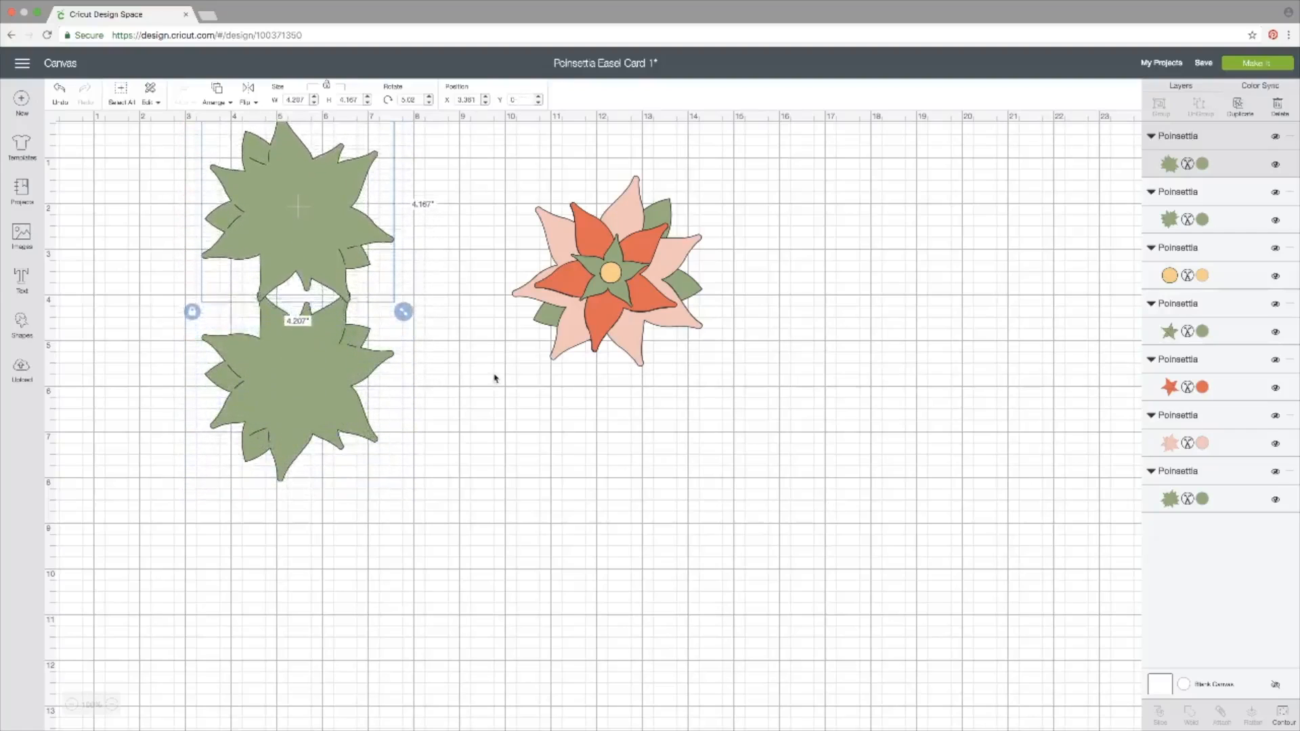
# - Nudge the unflipped green copy straight down to about Y 4.7 inches
pyautogui.click(329, 380)
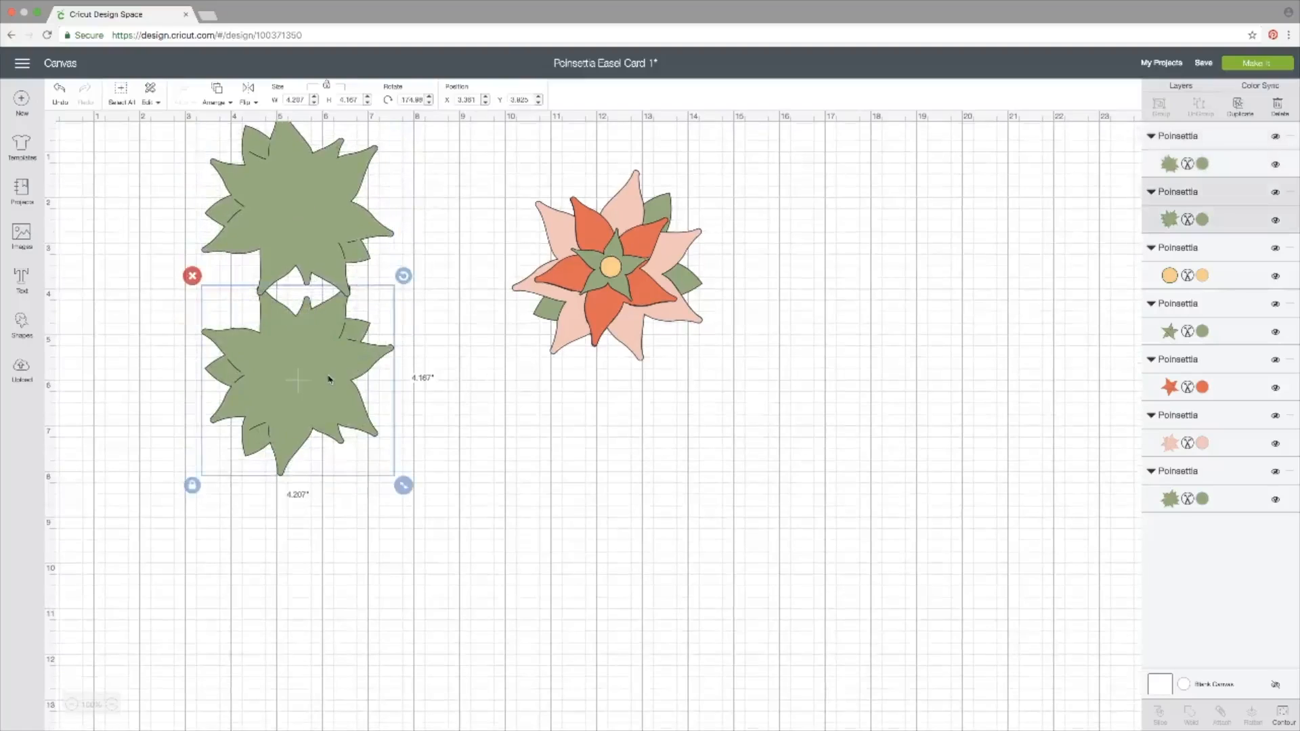
pyautogui.press('Down')
pyautogui.press('Down')
pyautogui.press('Down')
pyautogui.press('Down')
pyautogui.press('Down')
pyautogui.press('Down')
pyautogui.press('Down')
pyautogui.press('Down')
pyautogui.press('Down')
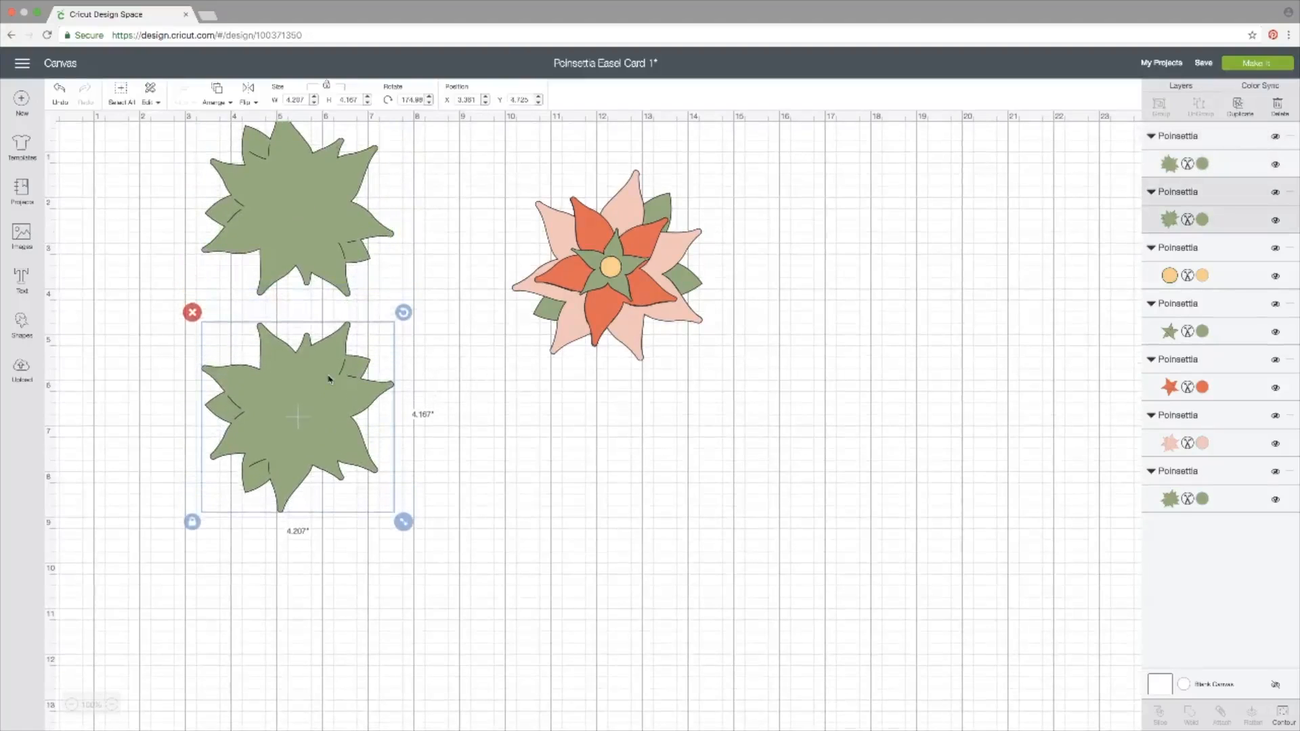
# - Nudge the flipped green copy straight down to about Y 0.5 inches, just above the other copy
pyautogui.click(331, 273)
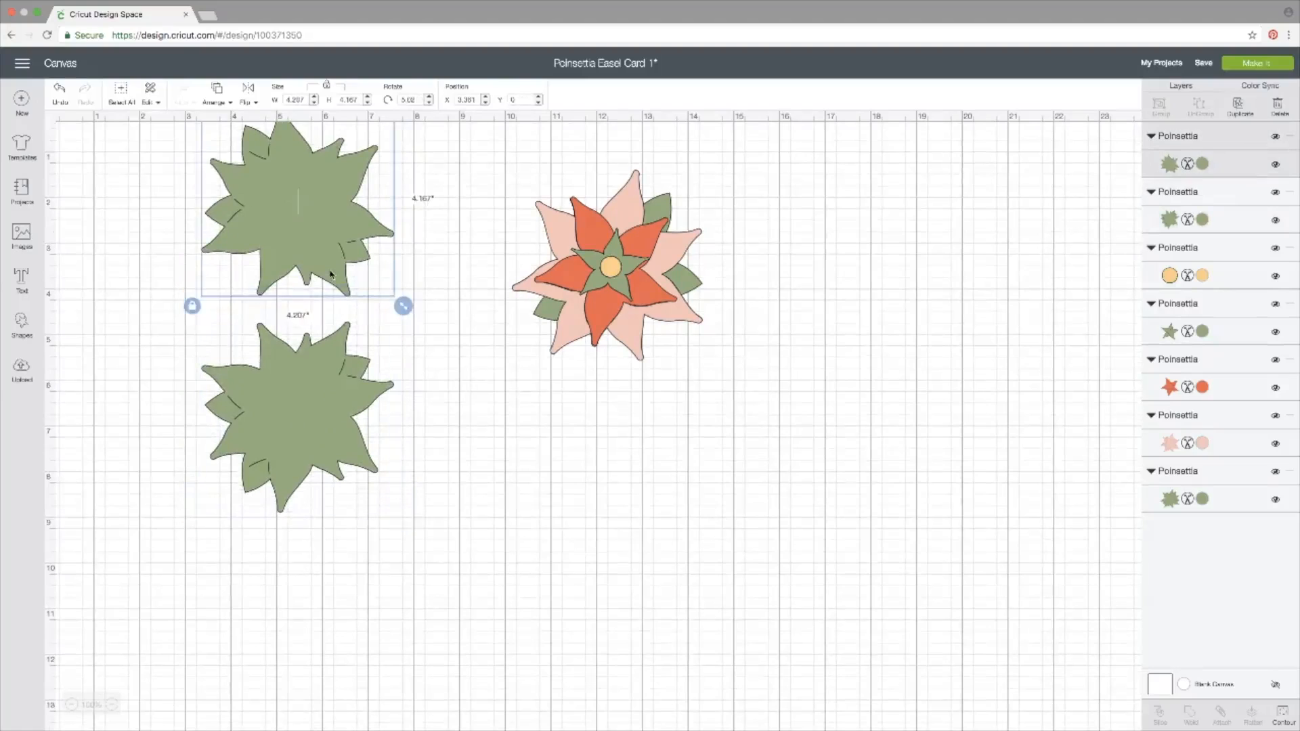
pyautogui.press('Down')
pyautogui.press('Down')
pyautogui.press('Down')
pyautogui.press('Down')
pyautogui.press('Down')
pyautogui.press('Down')
pyautogui.press('Down')
pyautogui.press('Down')
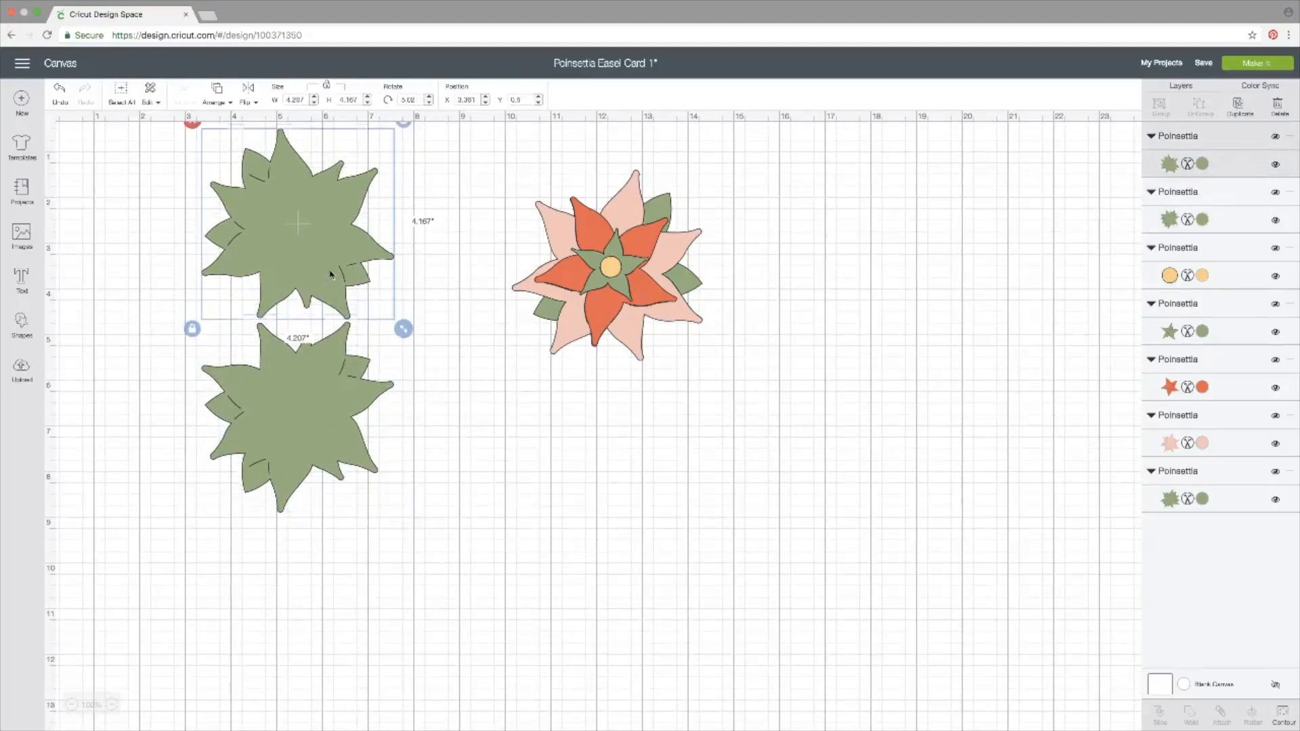
# - Nudge the flipped green copy down to Y 0.7 inches so its petal tips overlap those of the lower copy
pyautogui.press('Down')
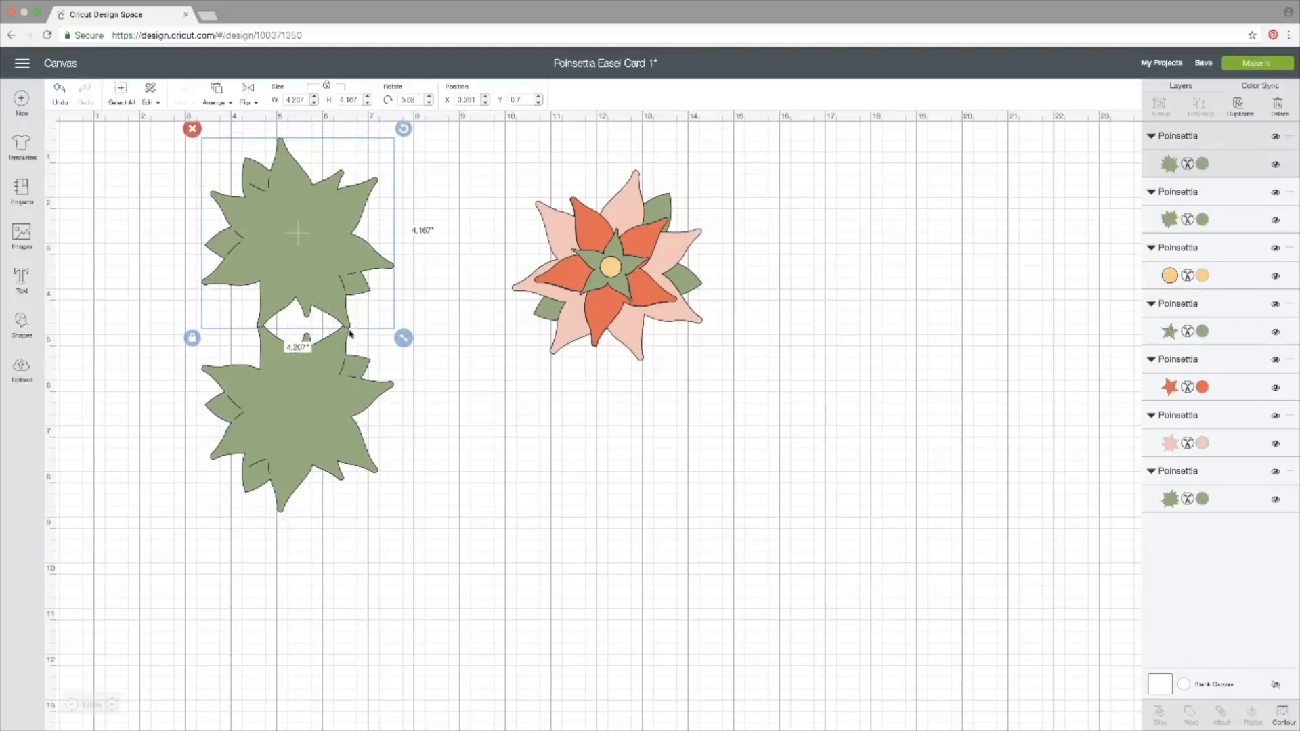
pyautogui.click(452, 406)
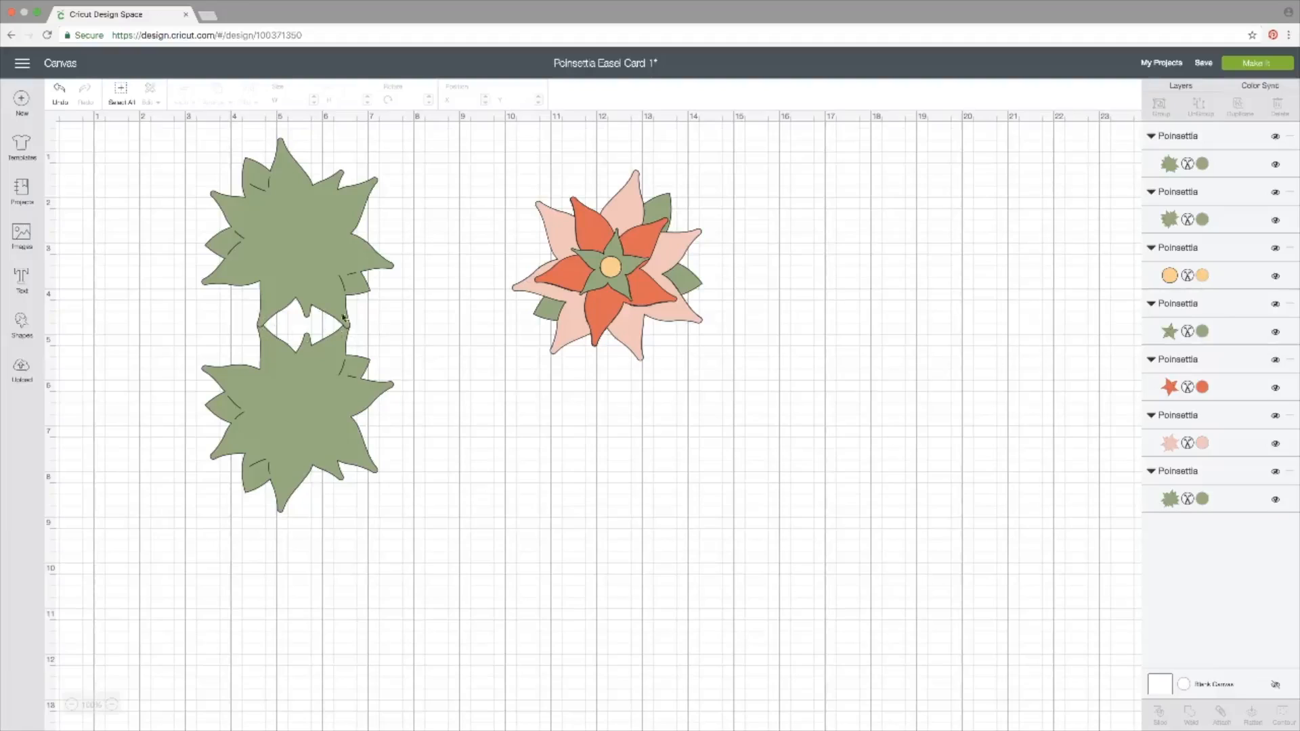
pyautogui.click(321, 263)
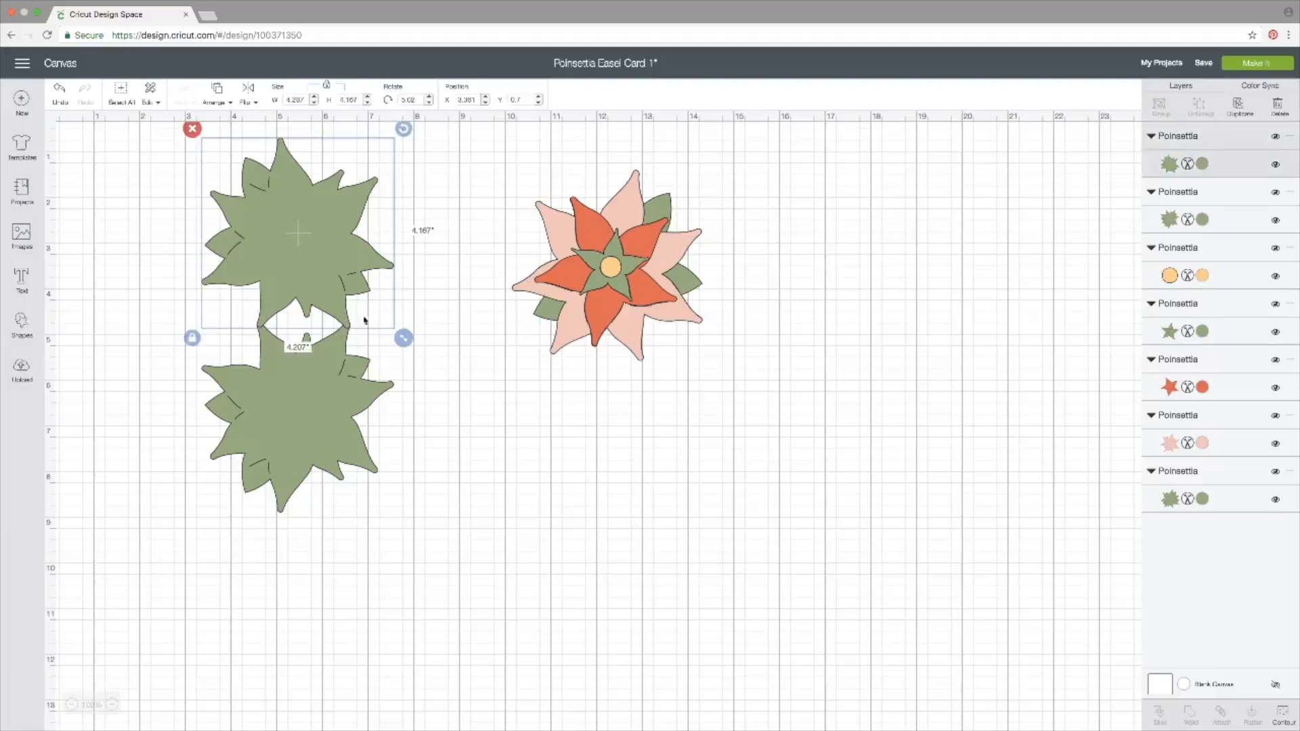
pyautogui.click(439, 393)
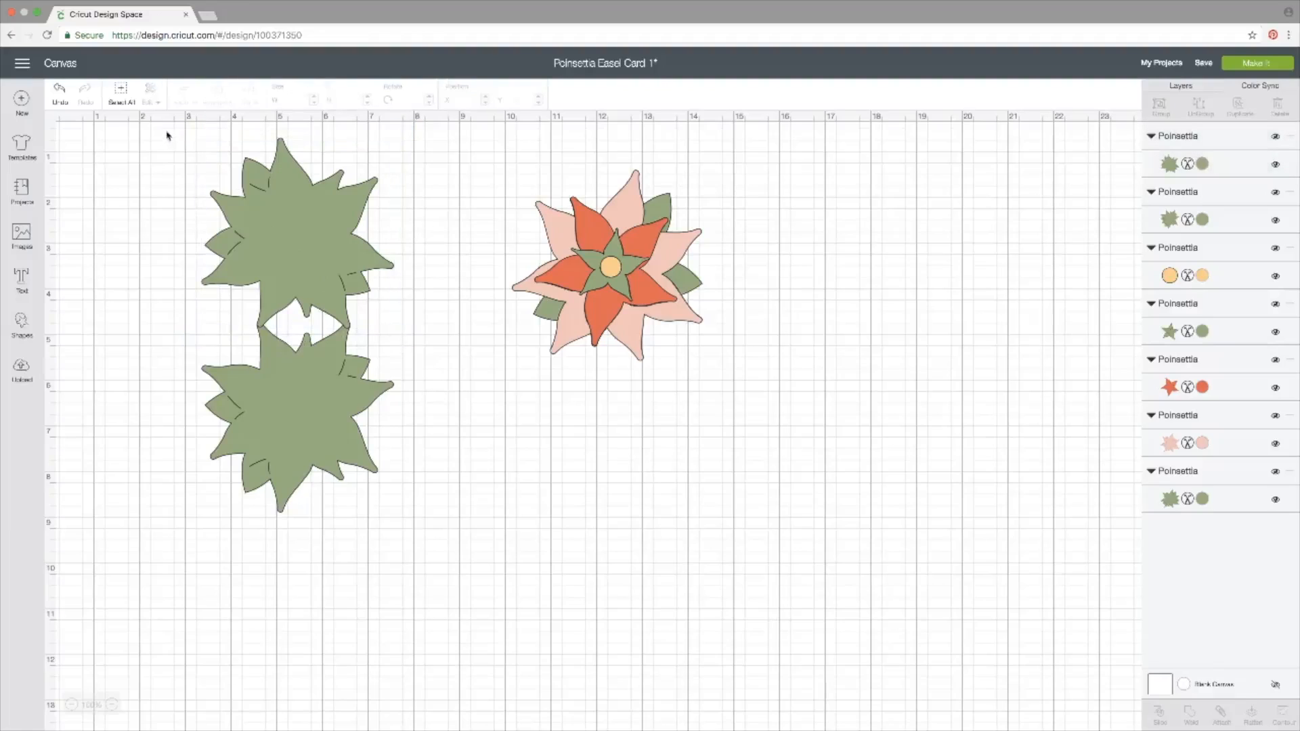
# - Weld the two touching green poinsettia copies into a single card base and save the project
pyautogui.moveTo(174, 133); pyautogui.dragTo(409, 543)
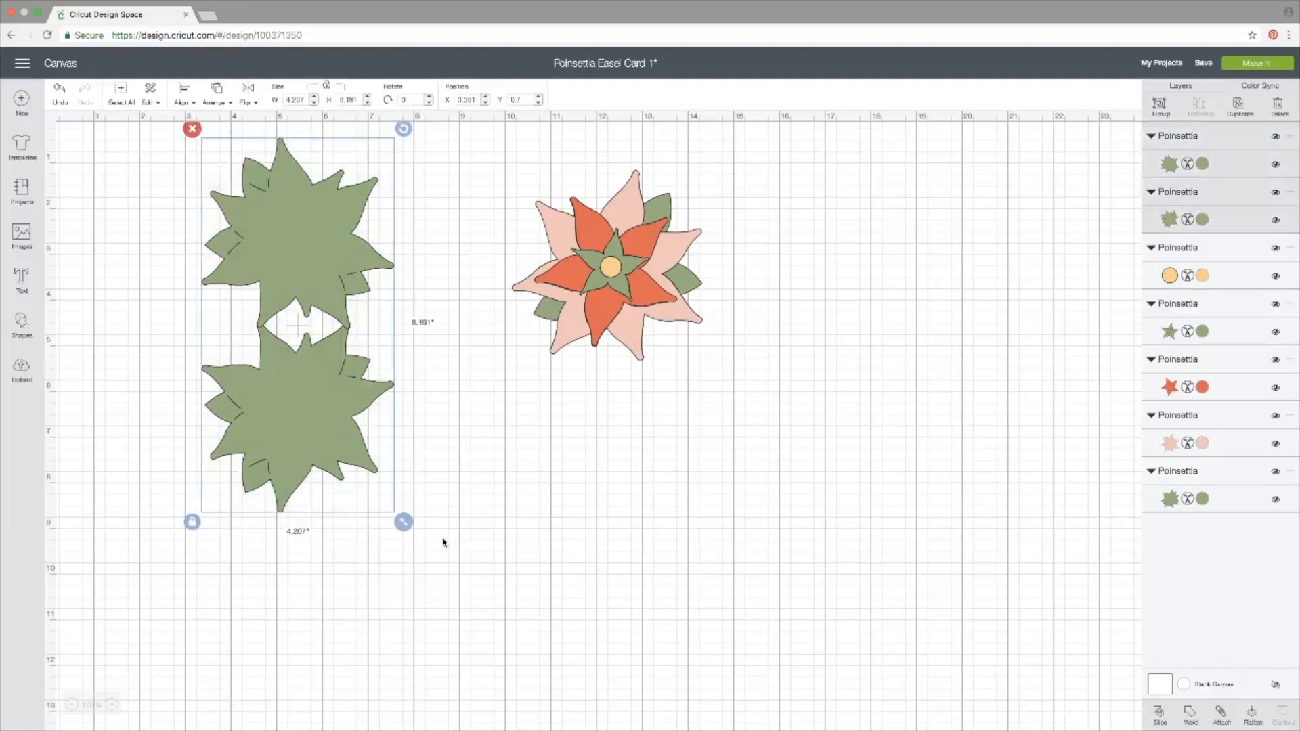
pyautogui.click(443, 543)
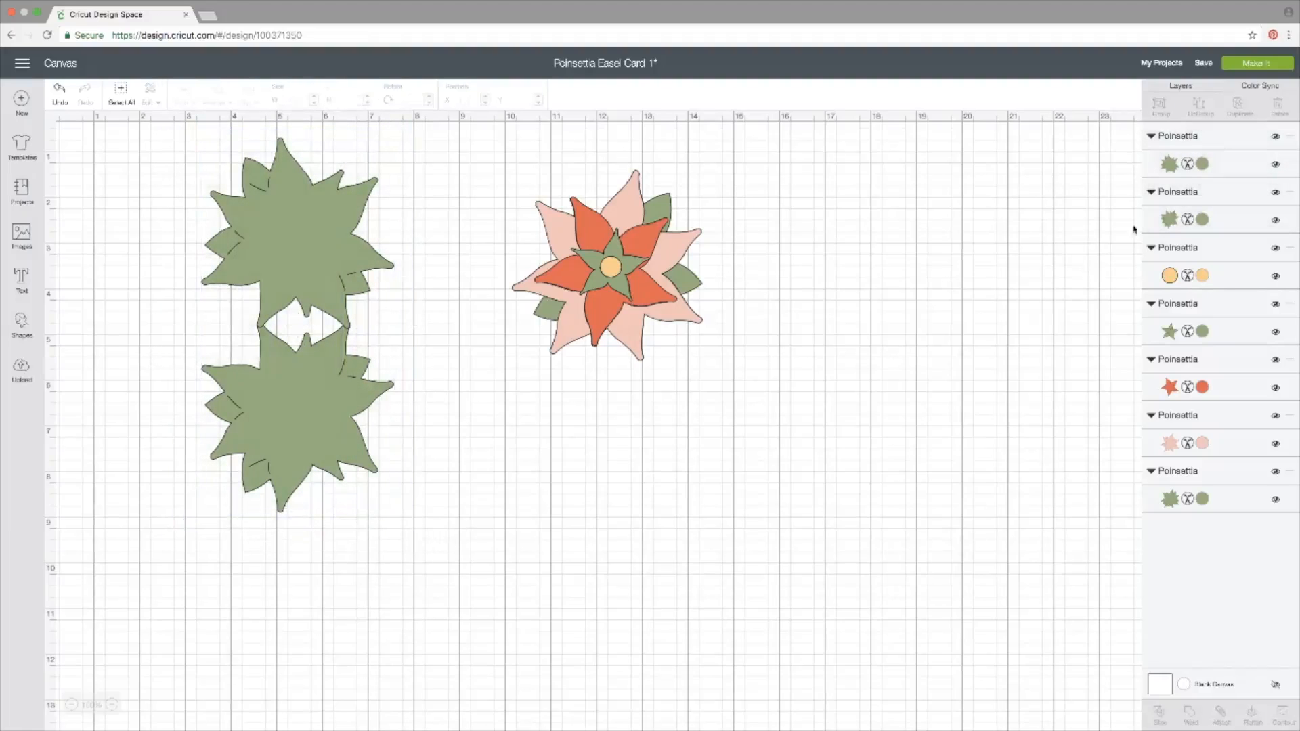
pyautogui.click(1226, 168)
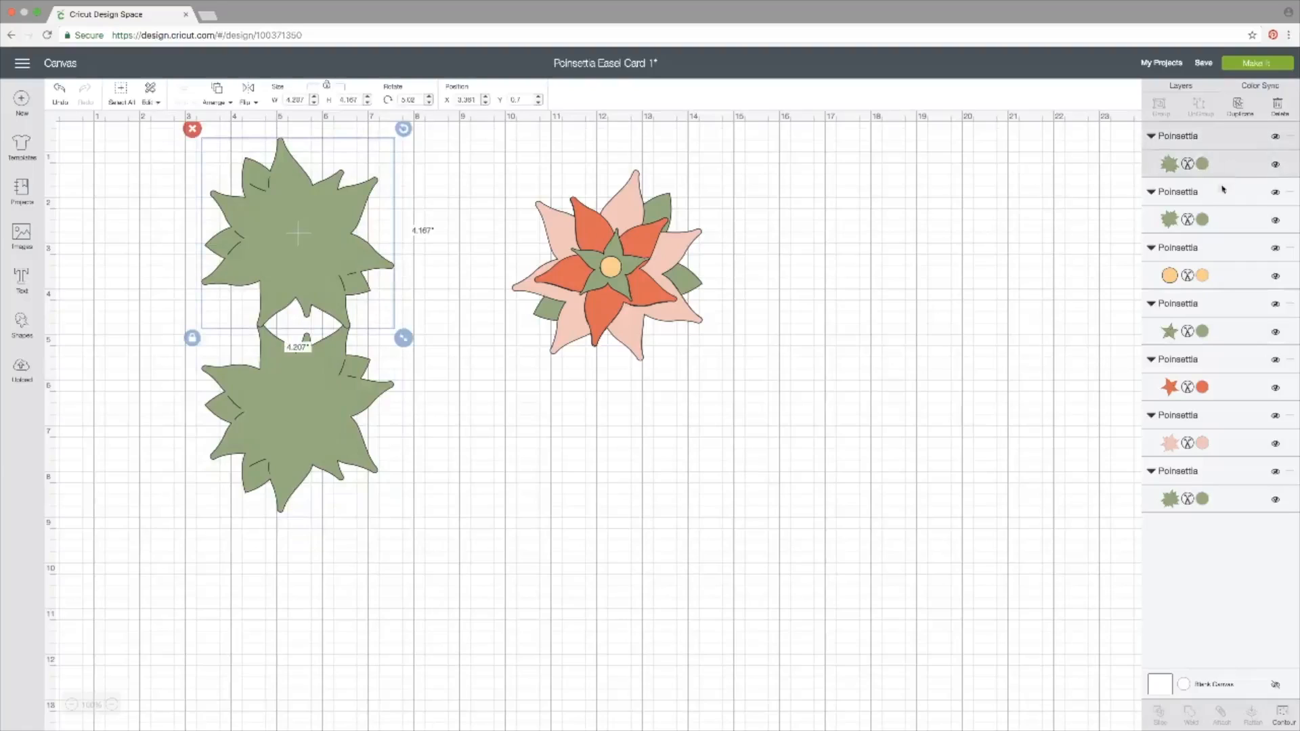
pyautogui.keyDown('shift'); pyautogui.click(1222, 221); pyautogui.keyUp('shift')
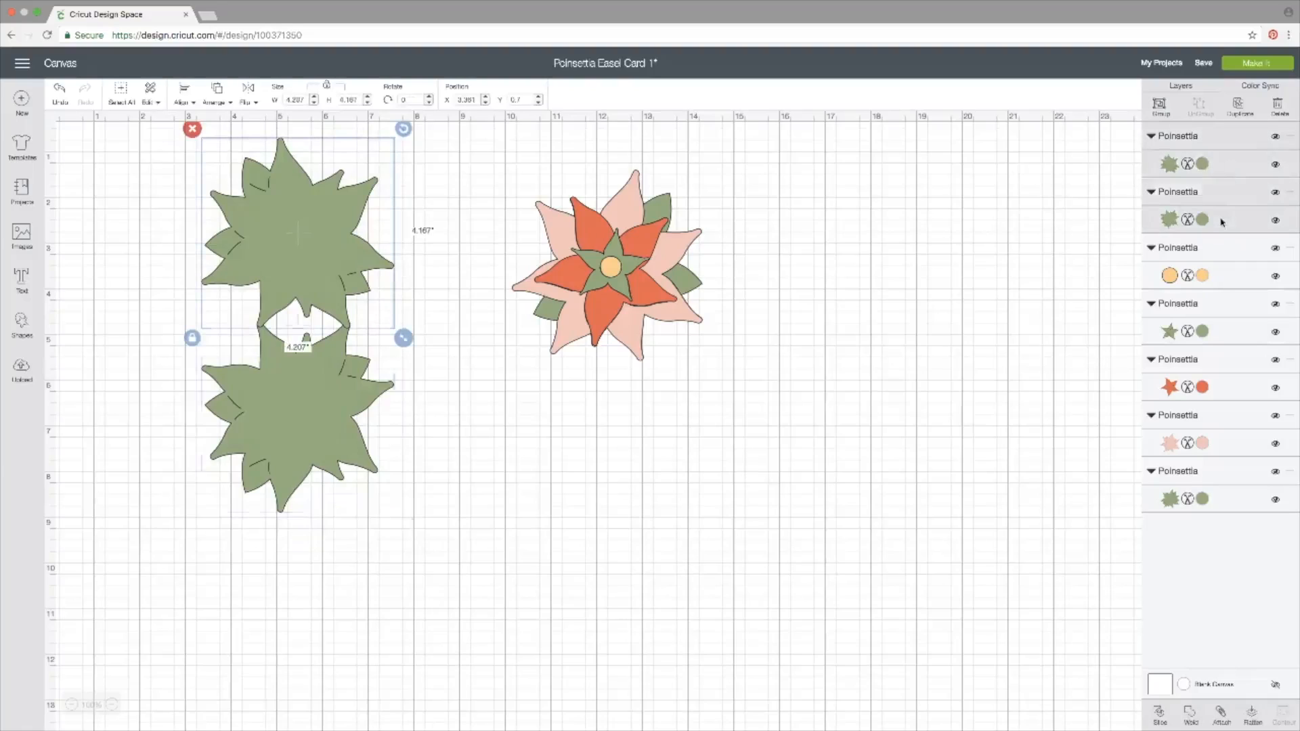
pyautogui.click(1021, 284)
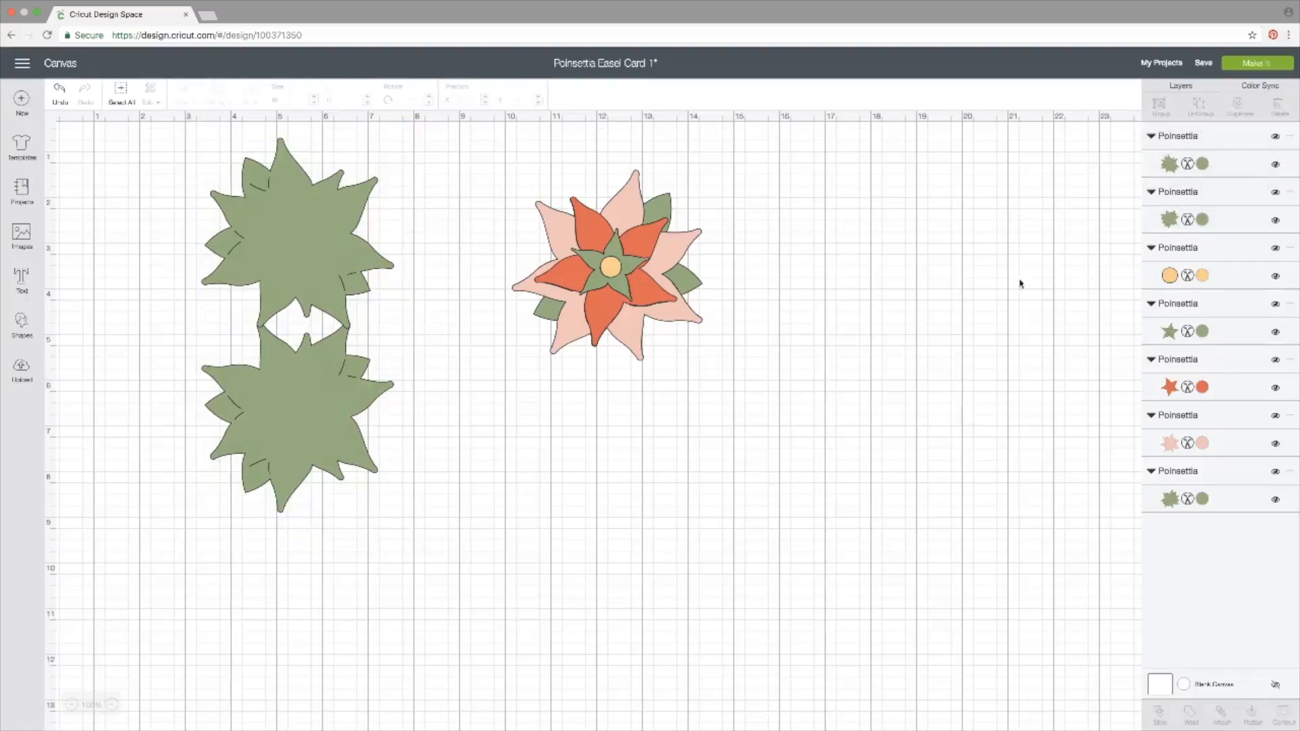
pyautogui.click(309, 238)
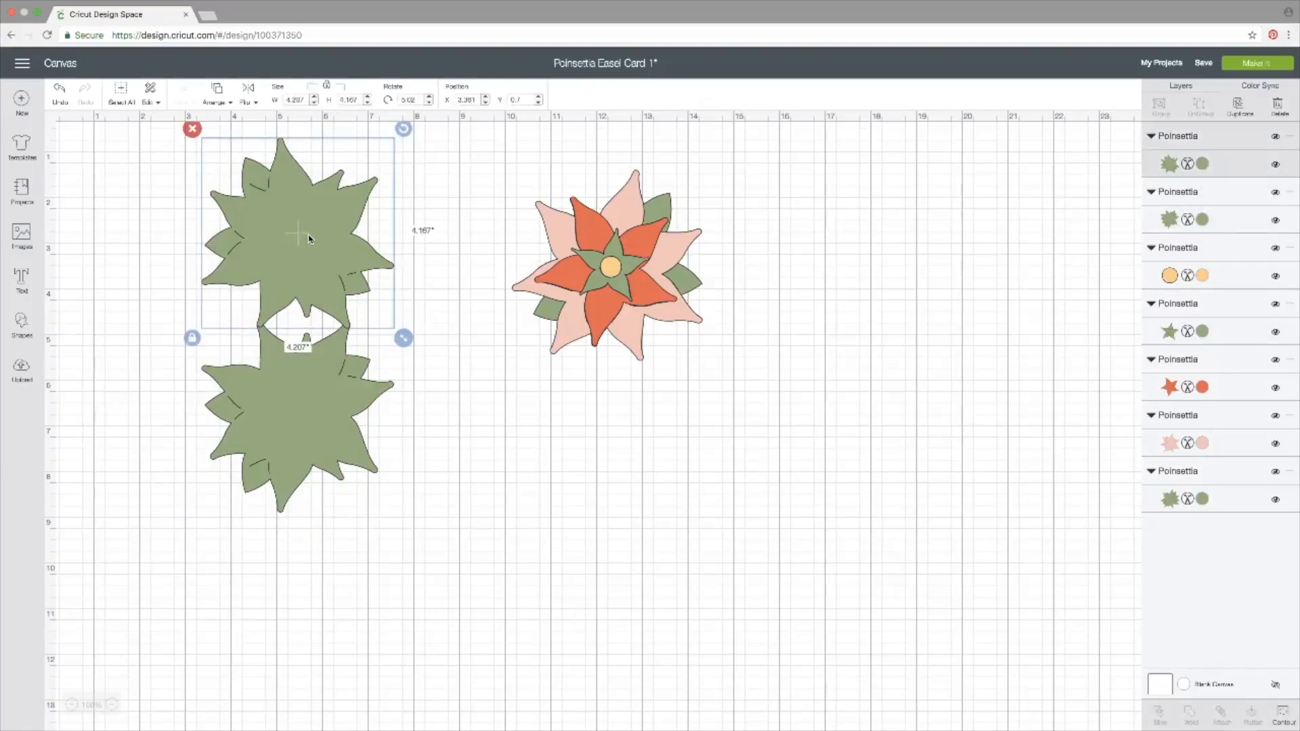
pyautogui.keyDown('shift'); pyautogui.click(314, 385); pyautogui.keyUp('shift')
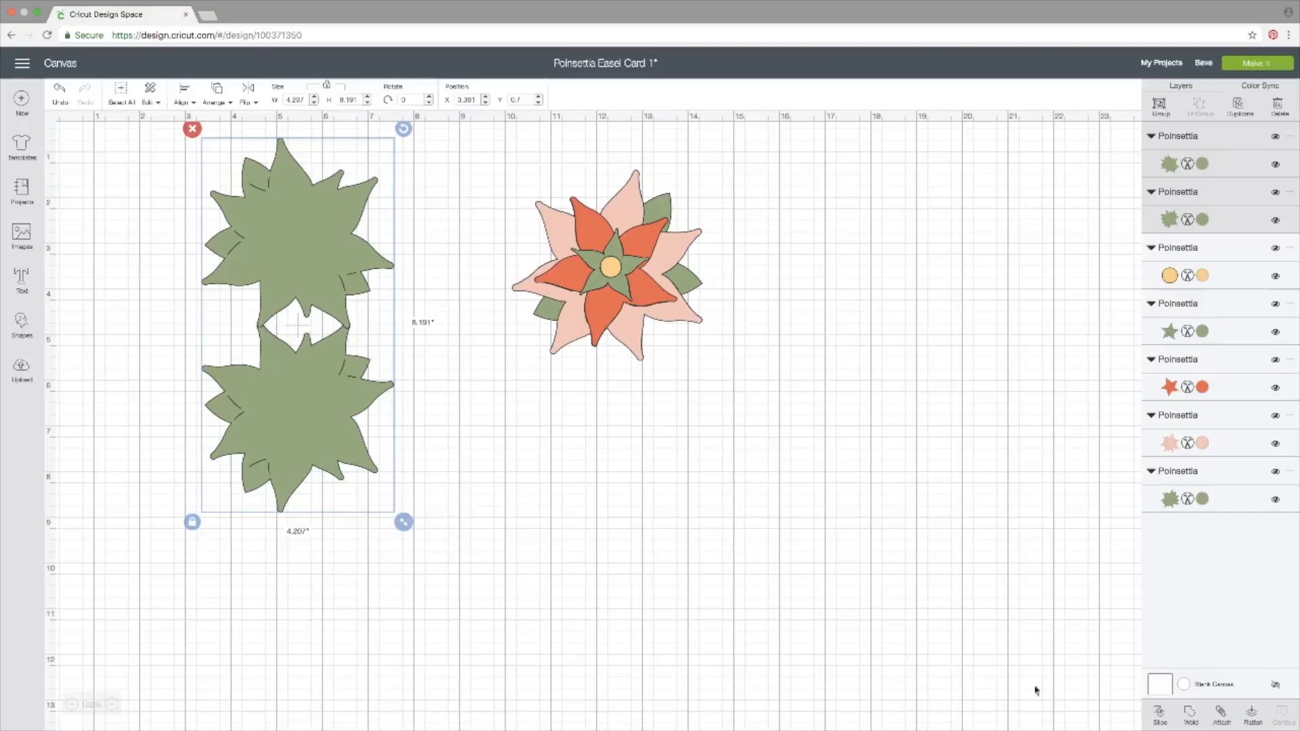
pyautogui.click(1191, 717)
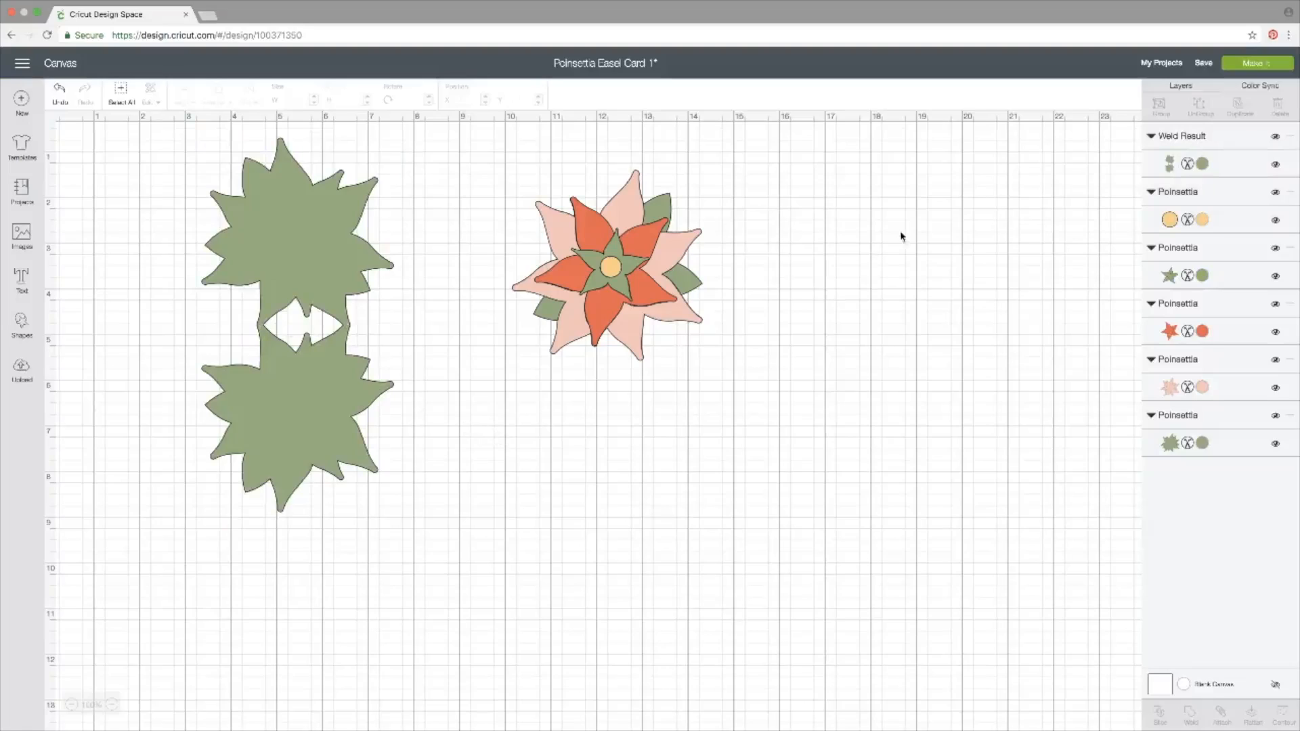
pyautogui.moveTo(1207, 64)
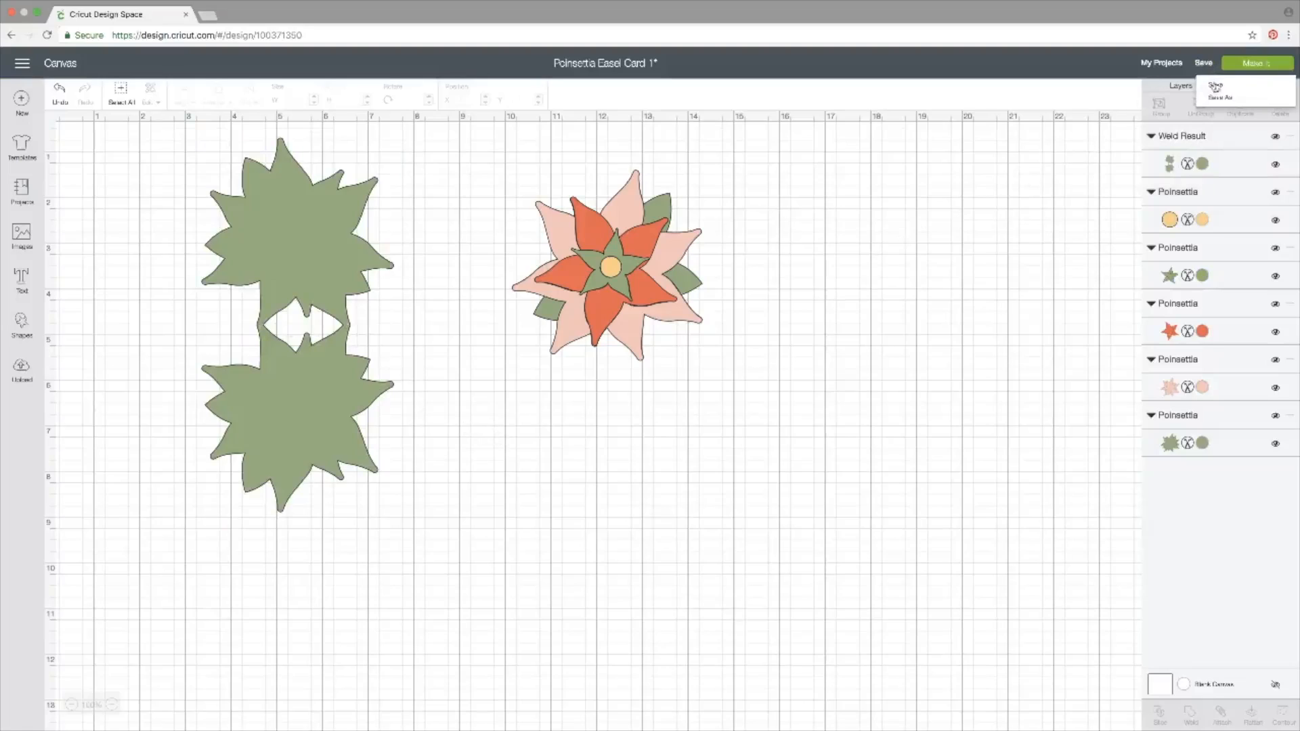
pyautogui.click(1216, 86)
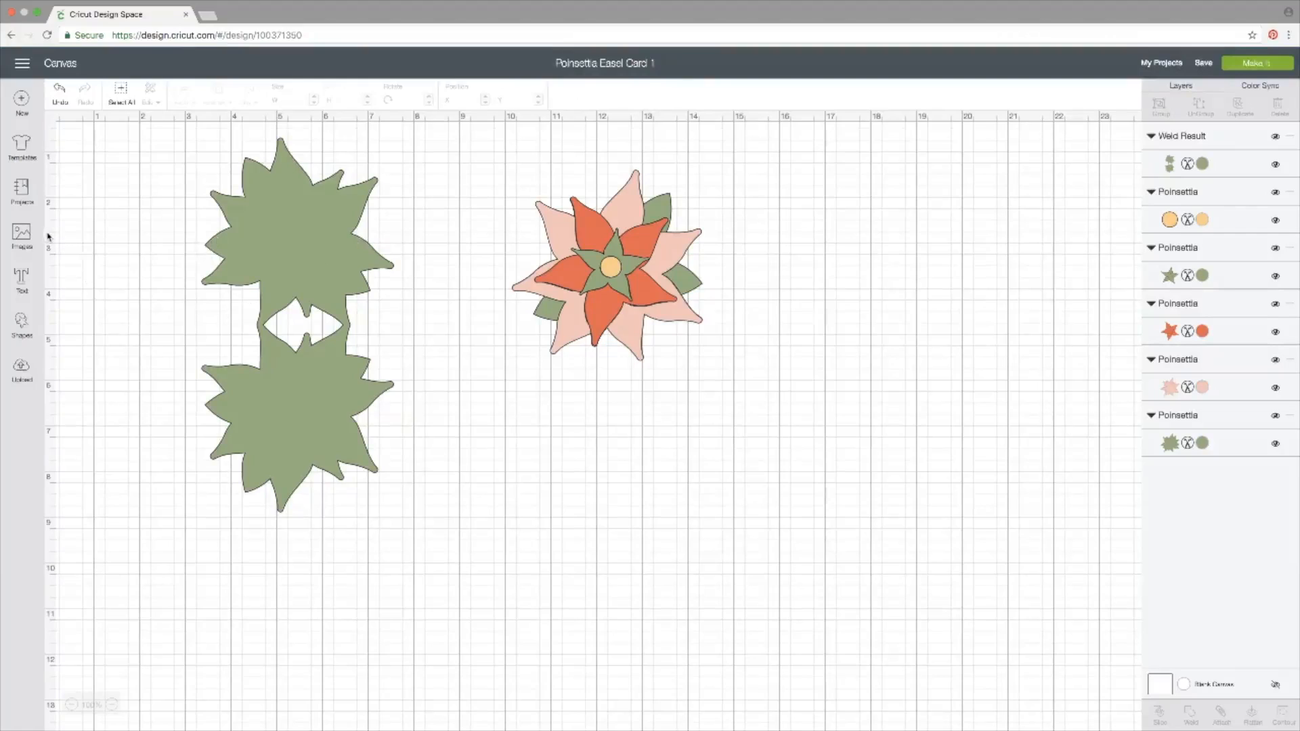
# - Insert a score line on the canvas beside the welded green base
pyautogui.click(22, 327)
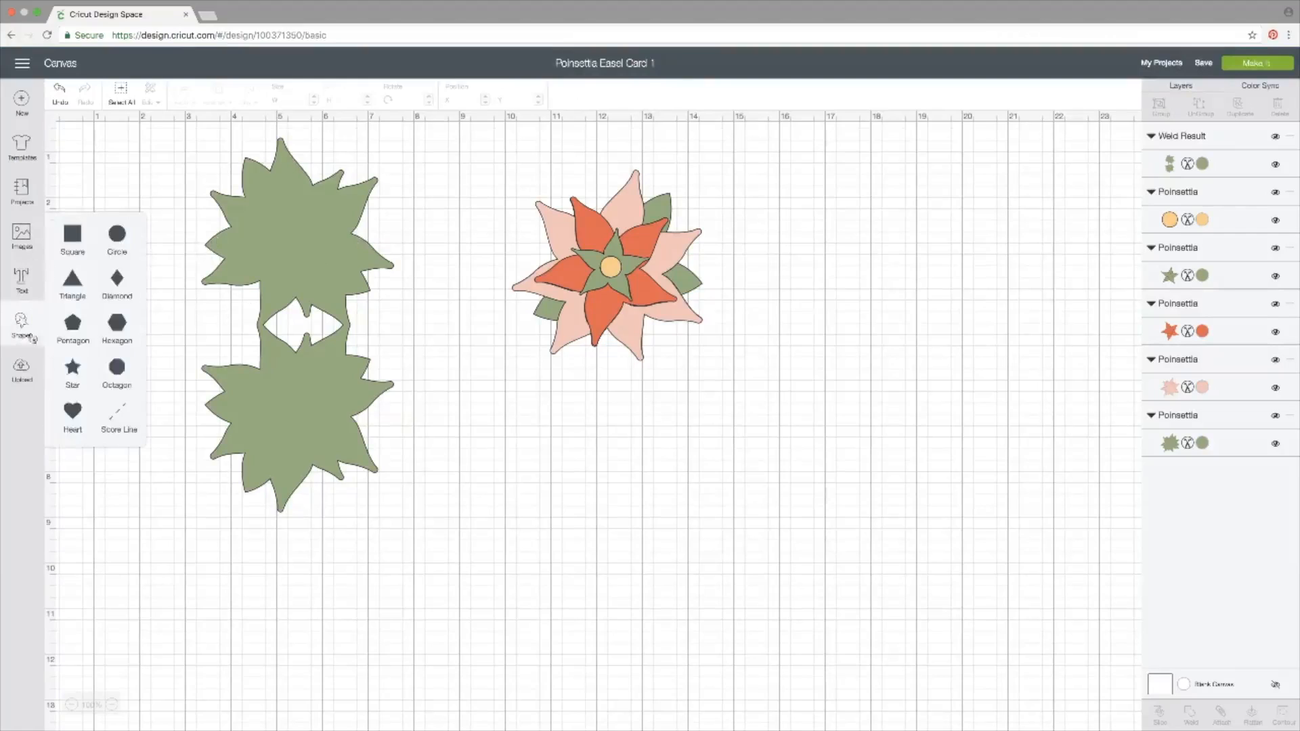
pyautogui.click(122, 414)
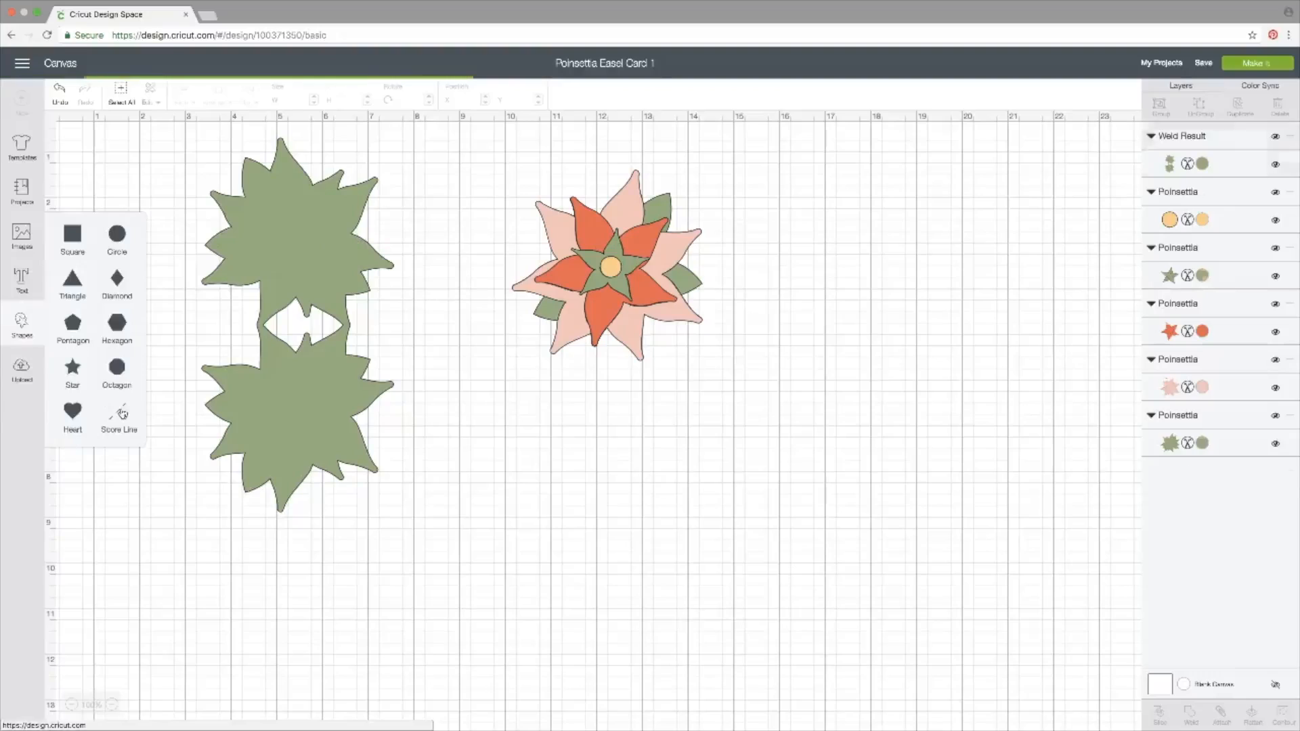
pyautogui.click(206, 327)
pyautogui.click(160, 315)
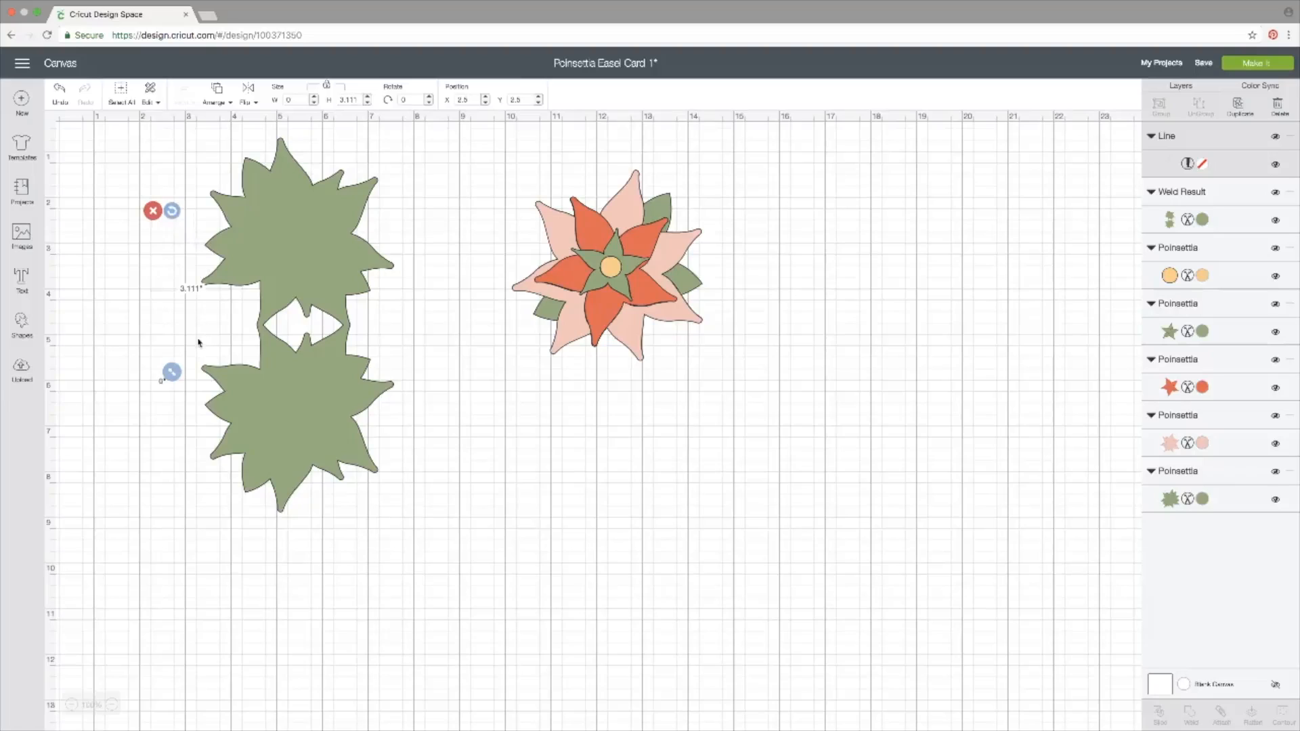
# - Rotate the score line to exactly 90 degrees so it lies horizontal
pyautogui.moveTo(172, 211); pyautogui.dragTo(205, 300)
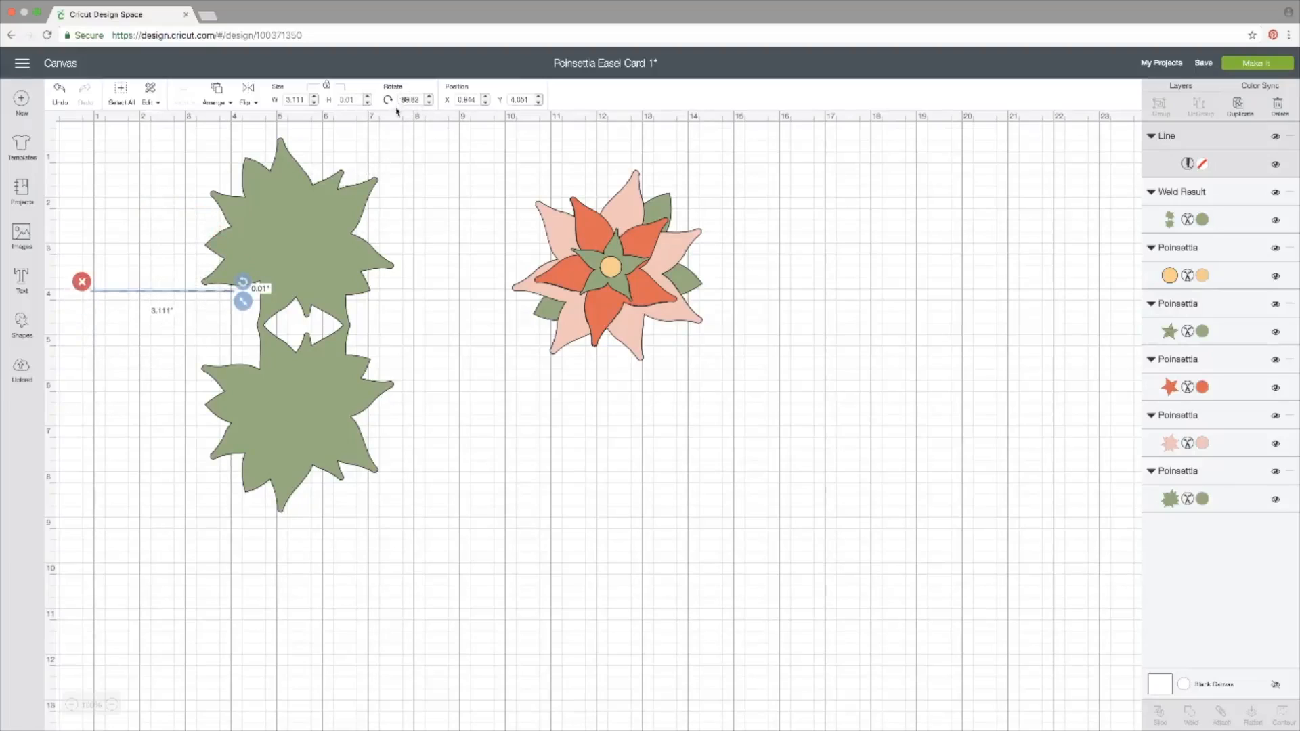
pyautogui.moveTo(418, 100); pyautogui.dragTo(397, 101)
pyautogui.write('90')
pyautogui.press('Return')
pyautogui.click(181, 327)
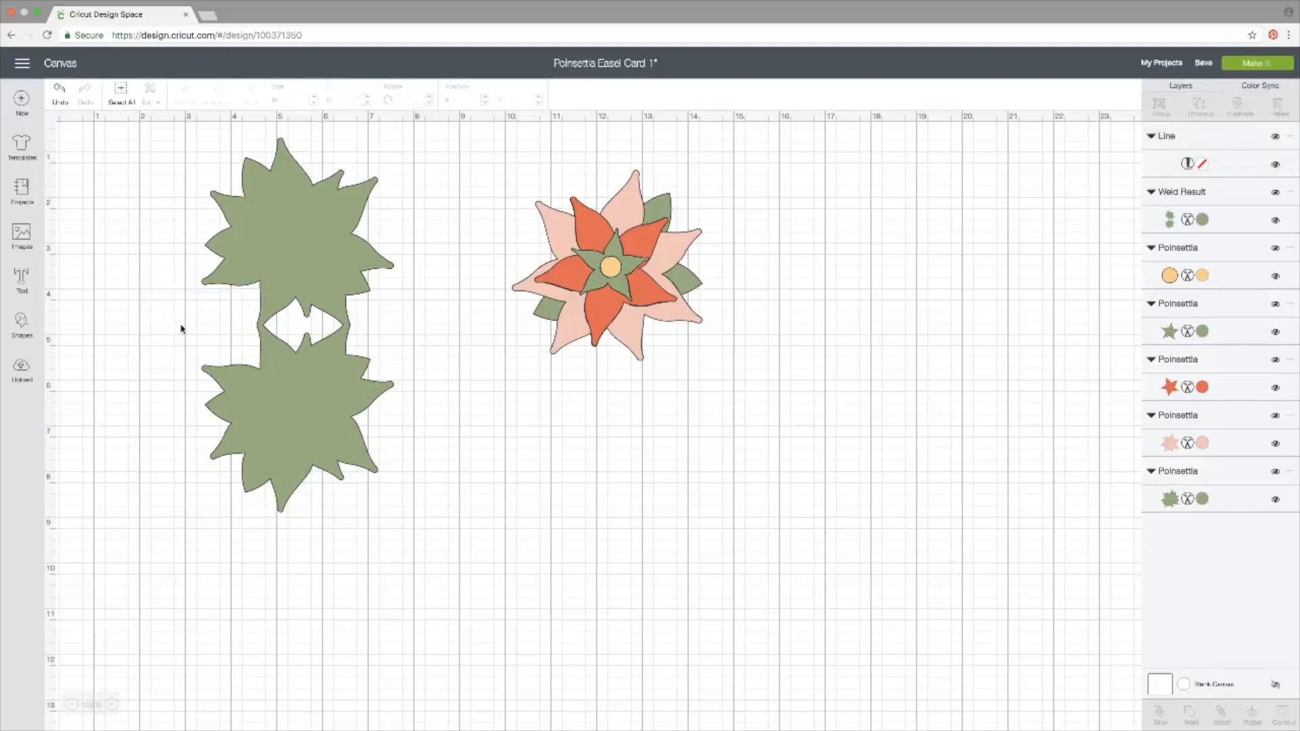
# - Move the score line across the middle of the upper green poinsettia, at about X 3.6 and Y 2.8 inches
pyautogui.click(171, 293)
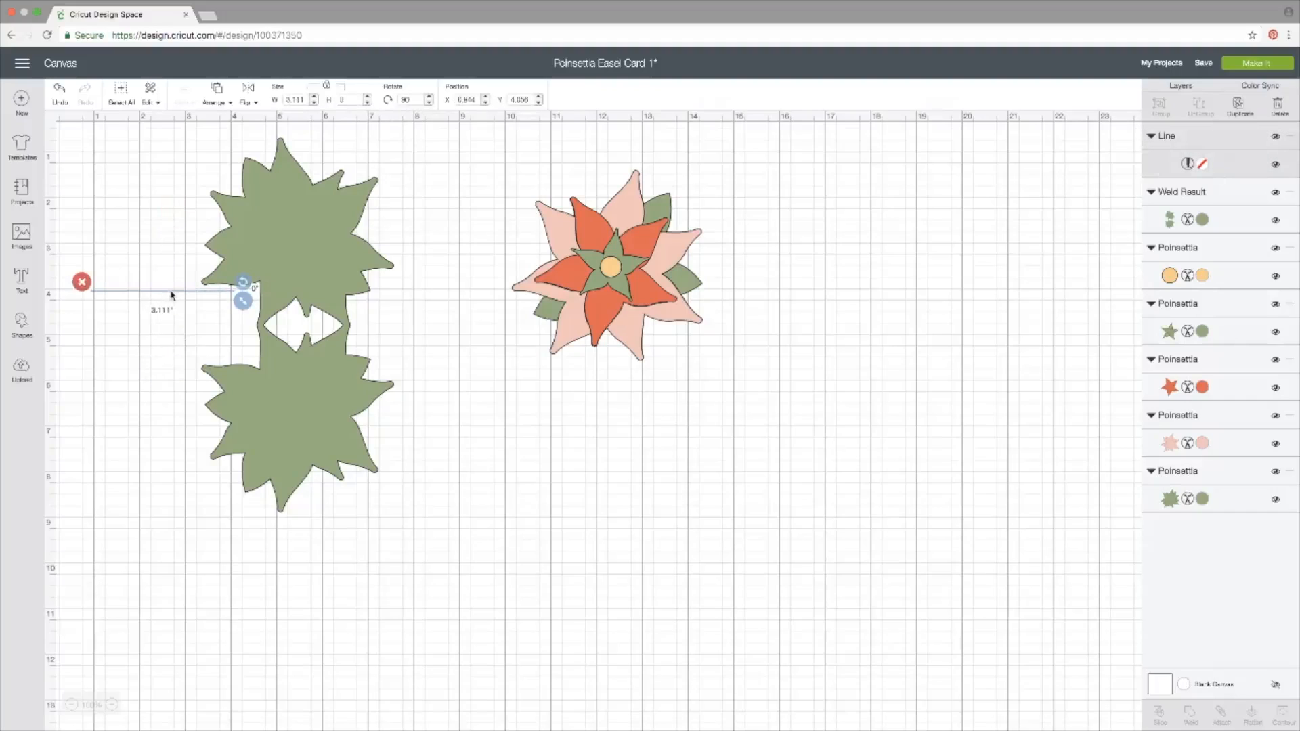
pyautogui.moveTo(171, 295); pyautogui.dragTo(294, 239)
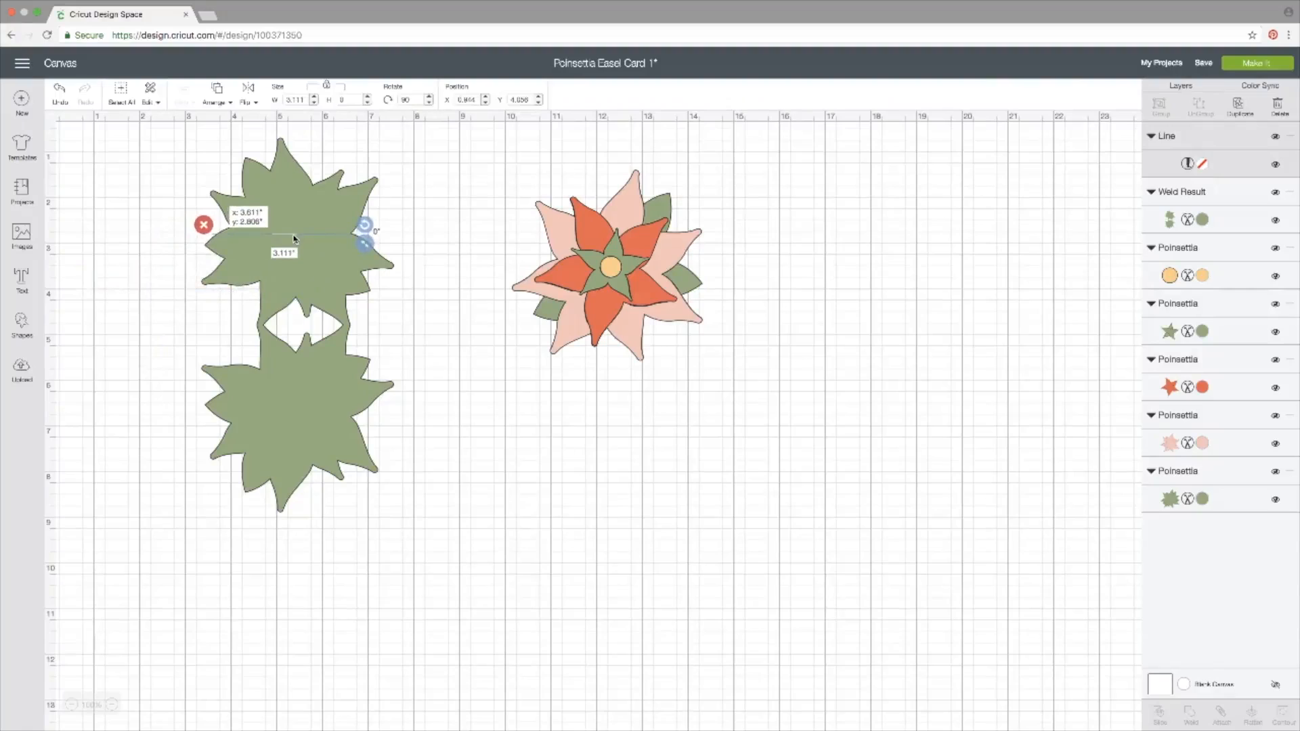
pyautogui.moveTo(295, 238); pyautogui.dragTo(294, 238)
pyautogui.click(419, 304)
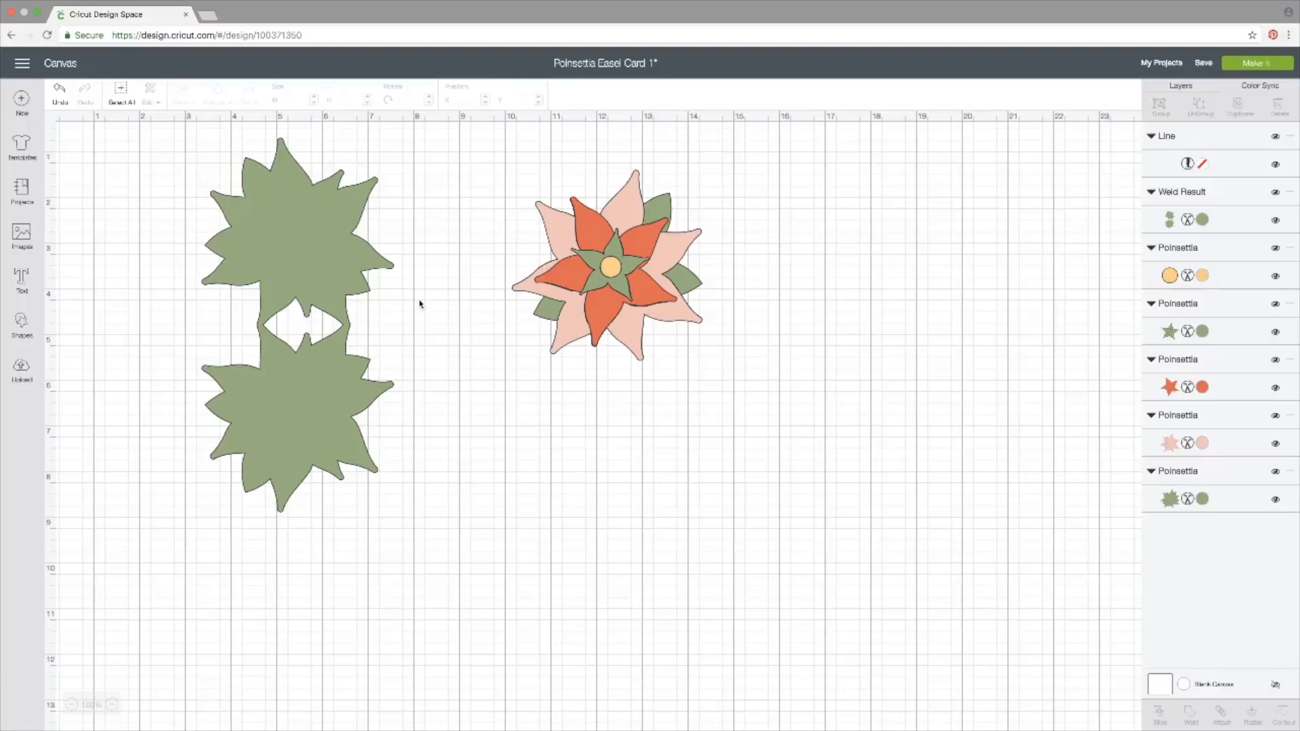
# - Attach the score line to the welded green base and save the project
pyautogui.click(295, 236)
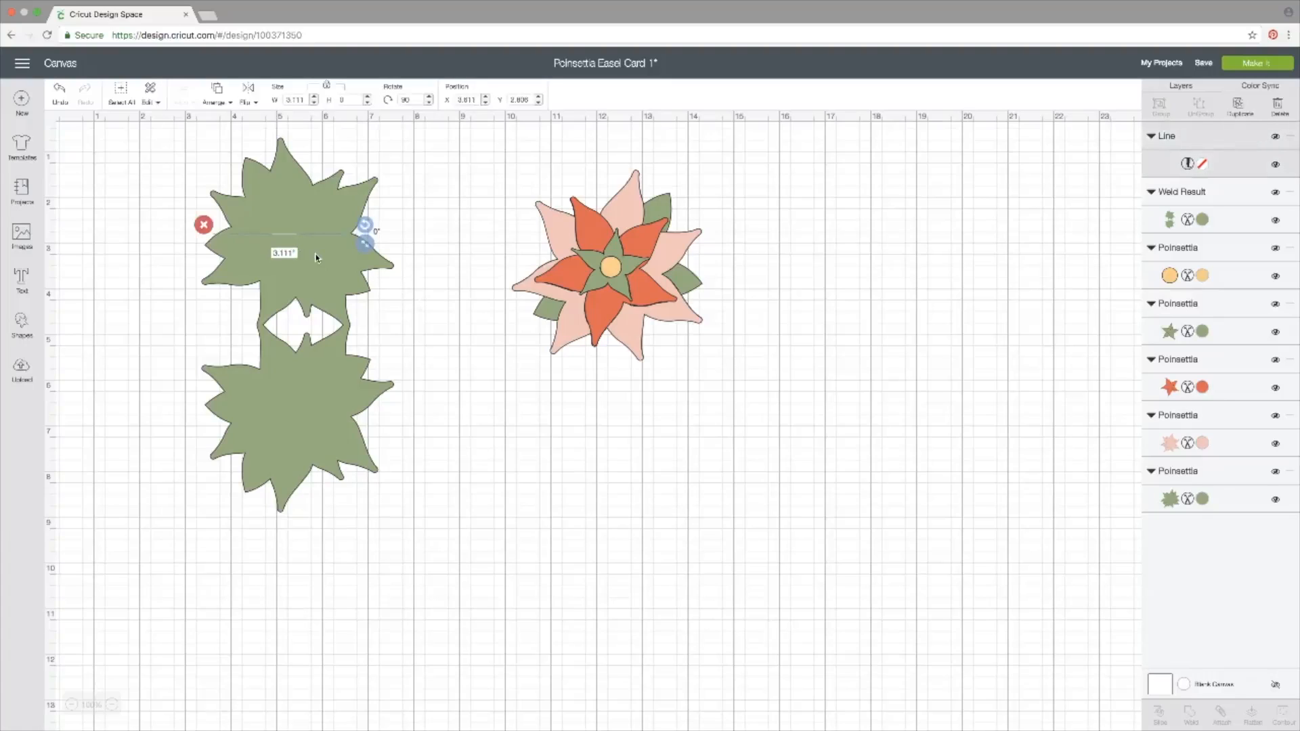
pyautogui.hscroll(1, 317, 237)
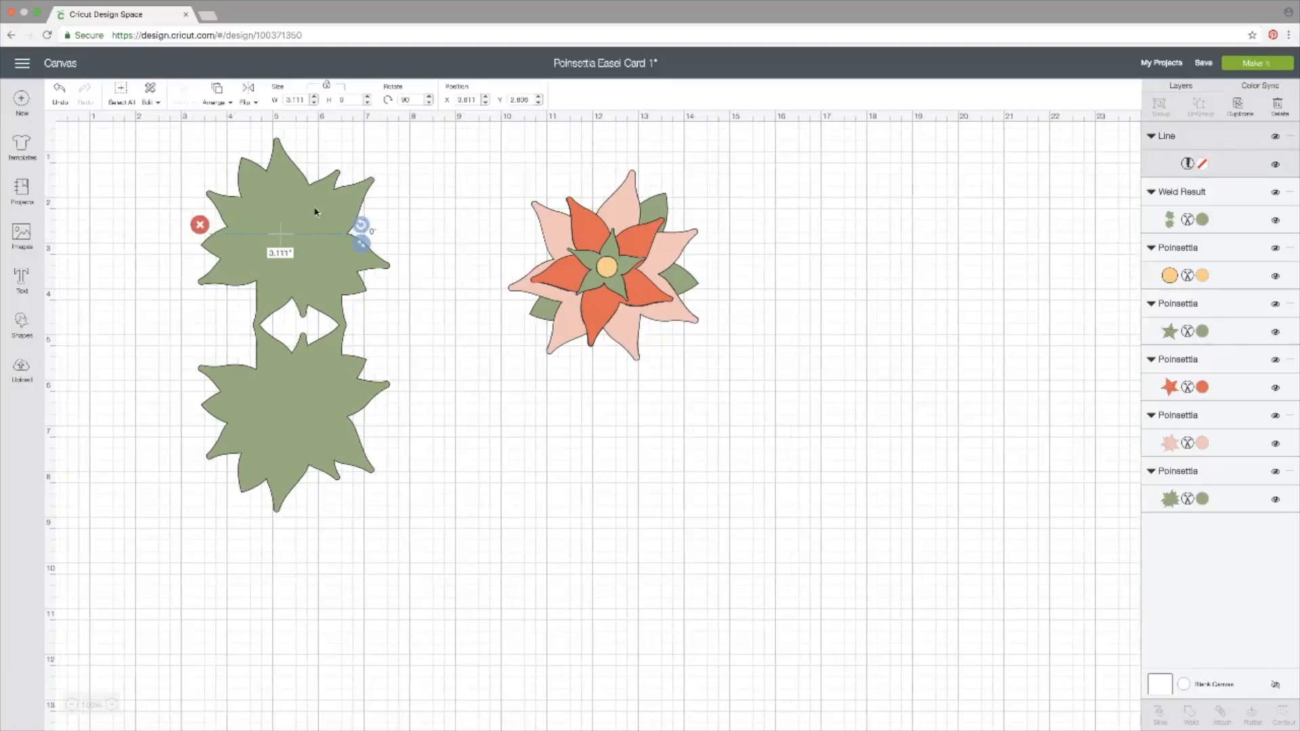
pyautogui.keyDown('shift'); pyautogui.click(315, 212); pyautogui.keyUp('shift')
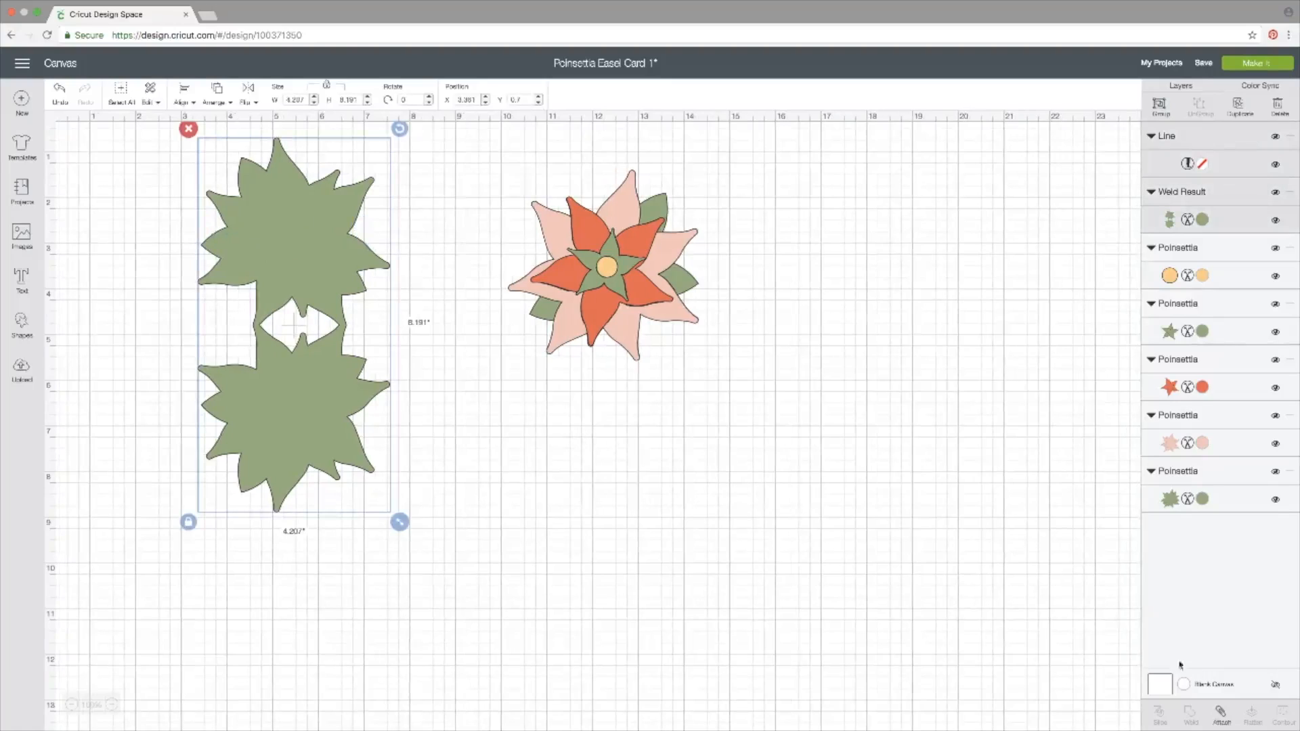
pyautogui.click(1223, 717)
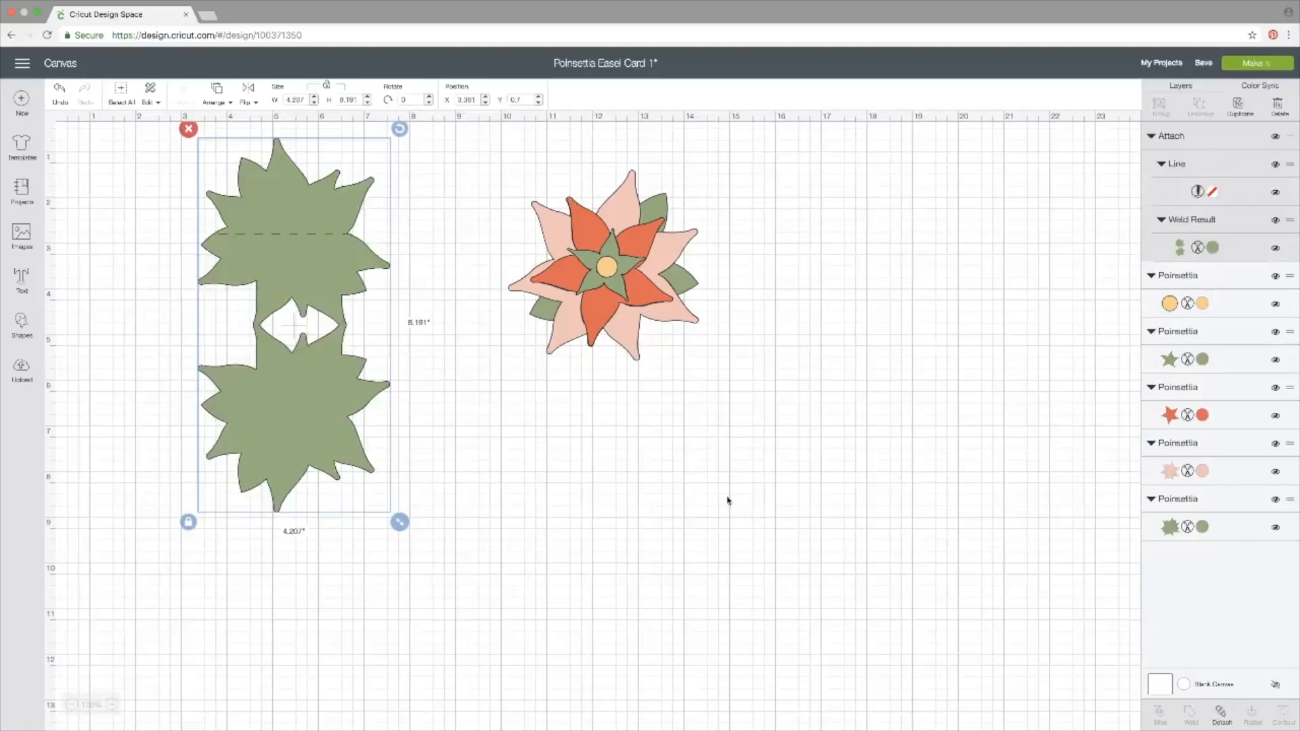
pyautogui.click(602, 469)
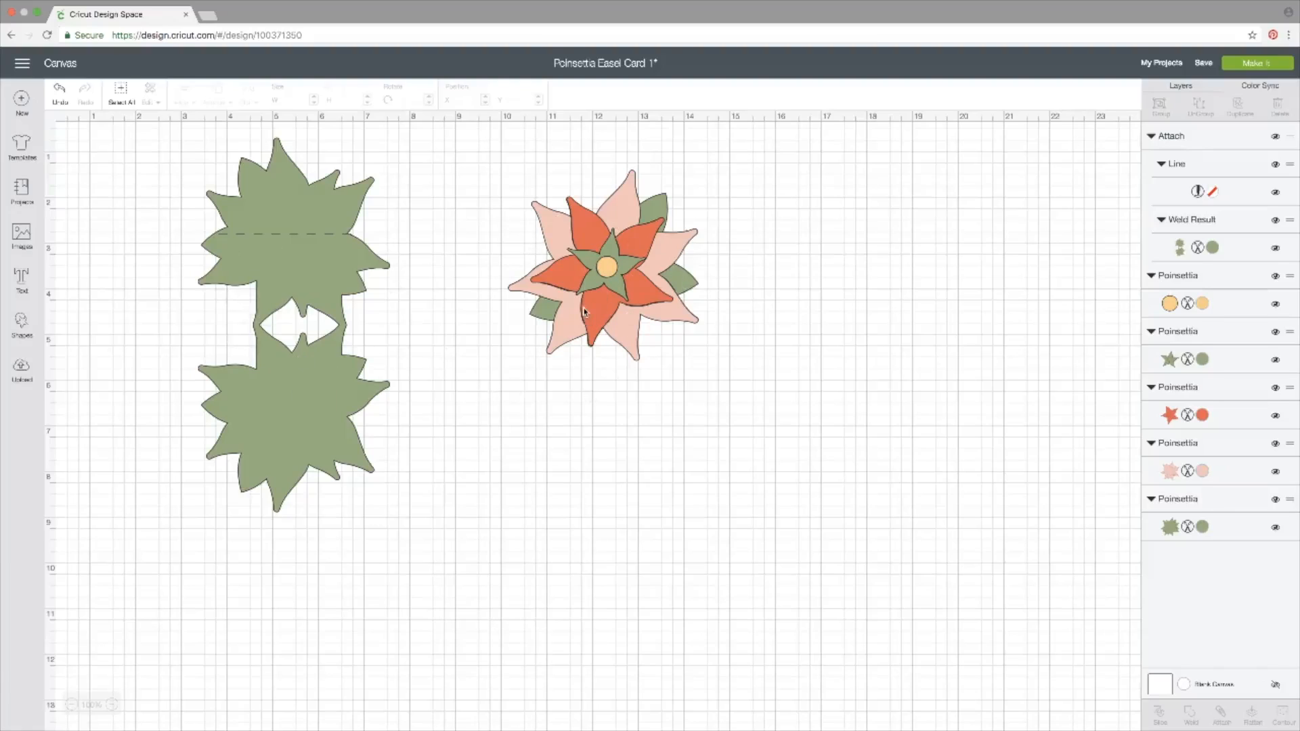
pyautogui.click(1204, 65)
pyautogui.click(1215, 85)
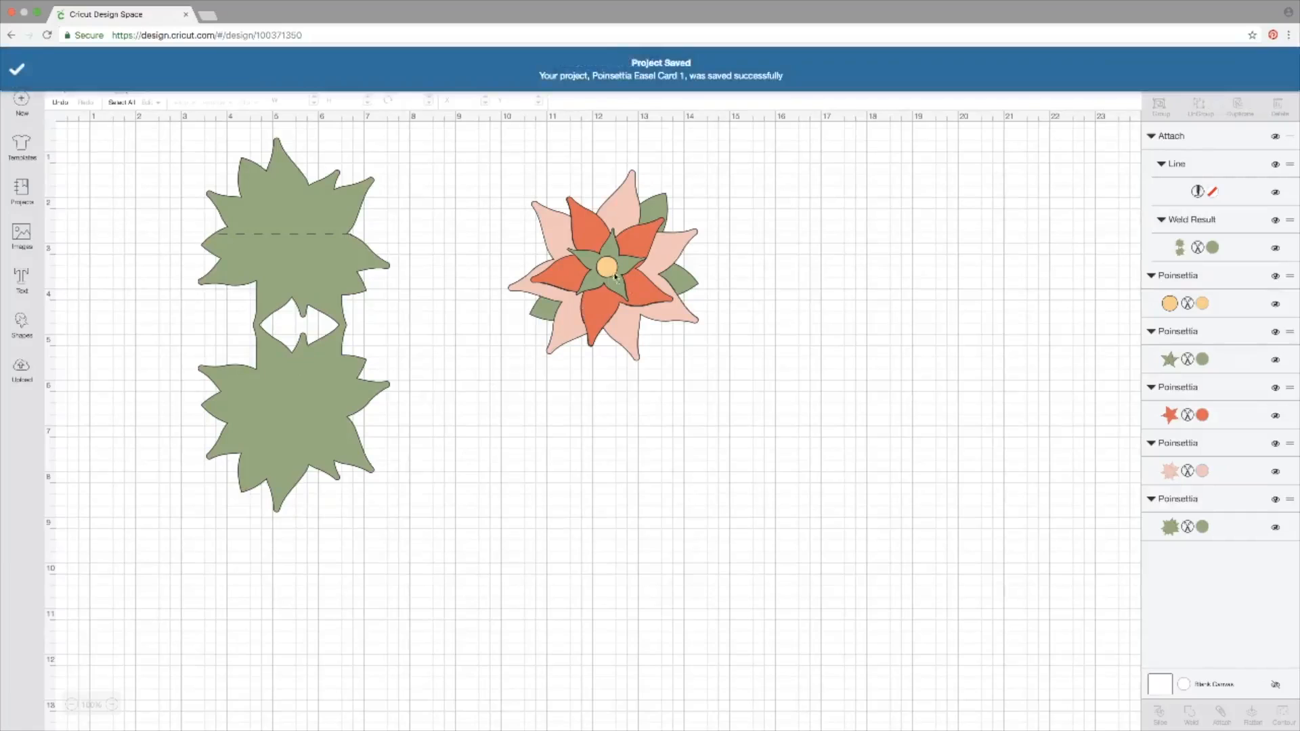
# - Spread the stacked flower layers apart, with the yellow center, small green, orange and pink layers in a column and the large green layer beside them
pyautogui.moveTo(609, 270); pyautogui.dragTo(825, 177)
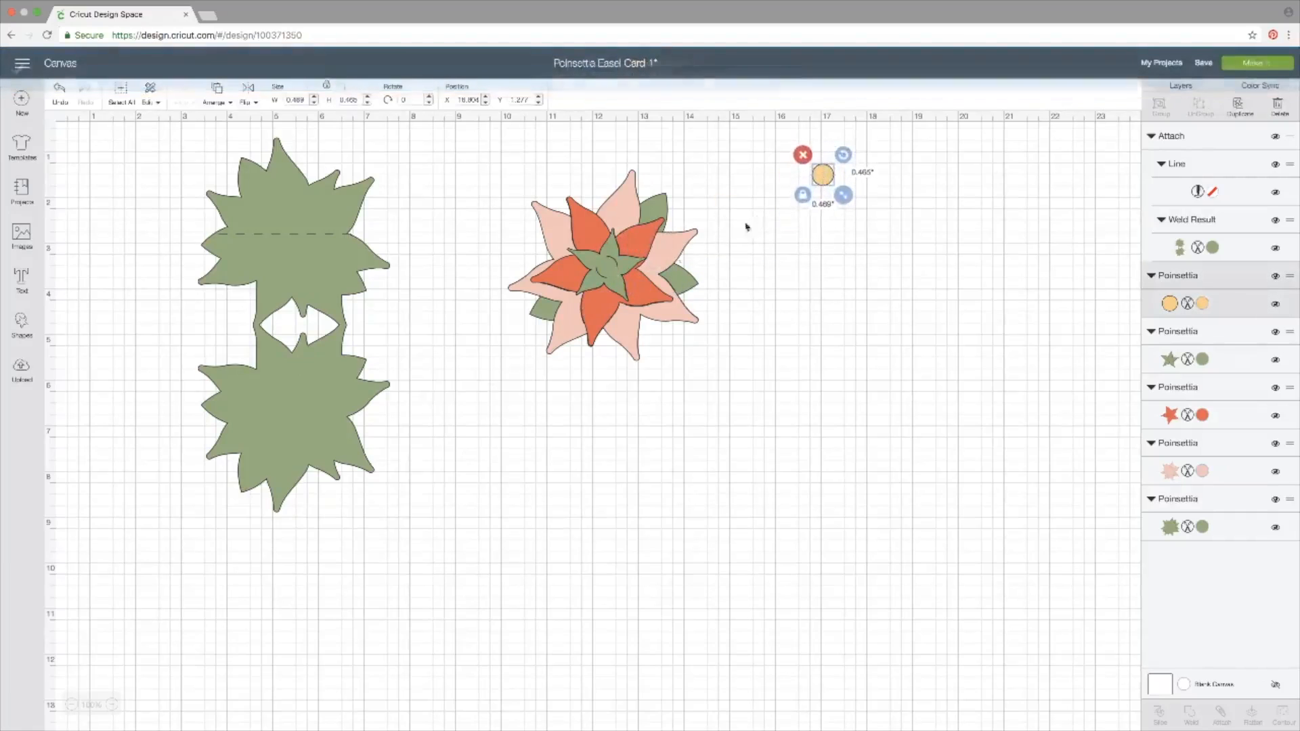
pyautogui.moveTo(609, 272); pyautogui.dragTo(823, 265)
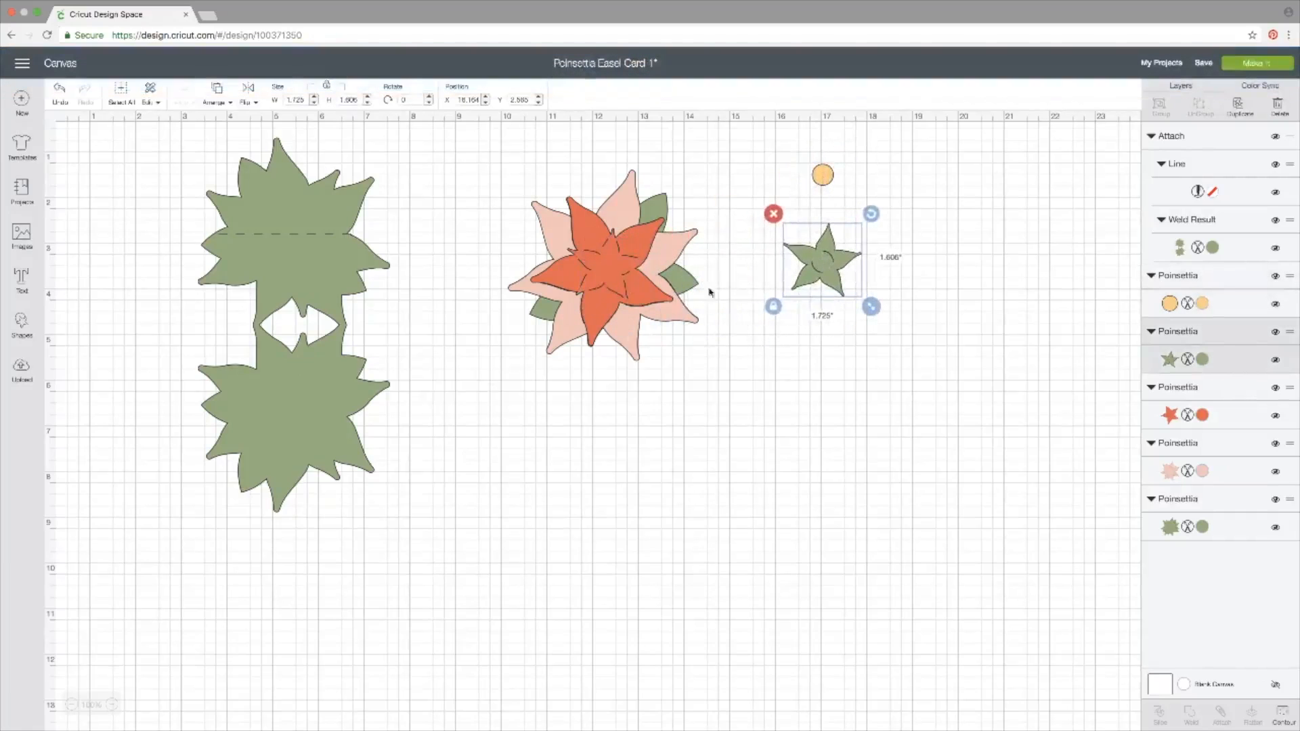
pyautogui.moveTo(614, 273); pyautogui.dragTo(814, 372)
pyautogui.moveTo(626, 302); pyautogui.dragTo(803, 599)
pyautogui.moveTo(599, 278); pyautogui.dragTo(547, 482)
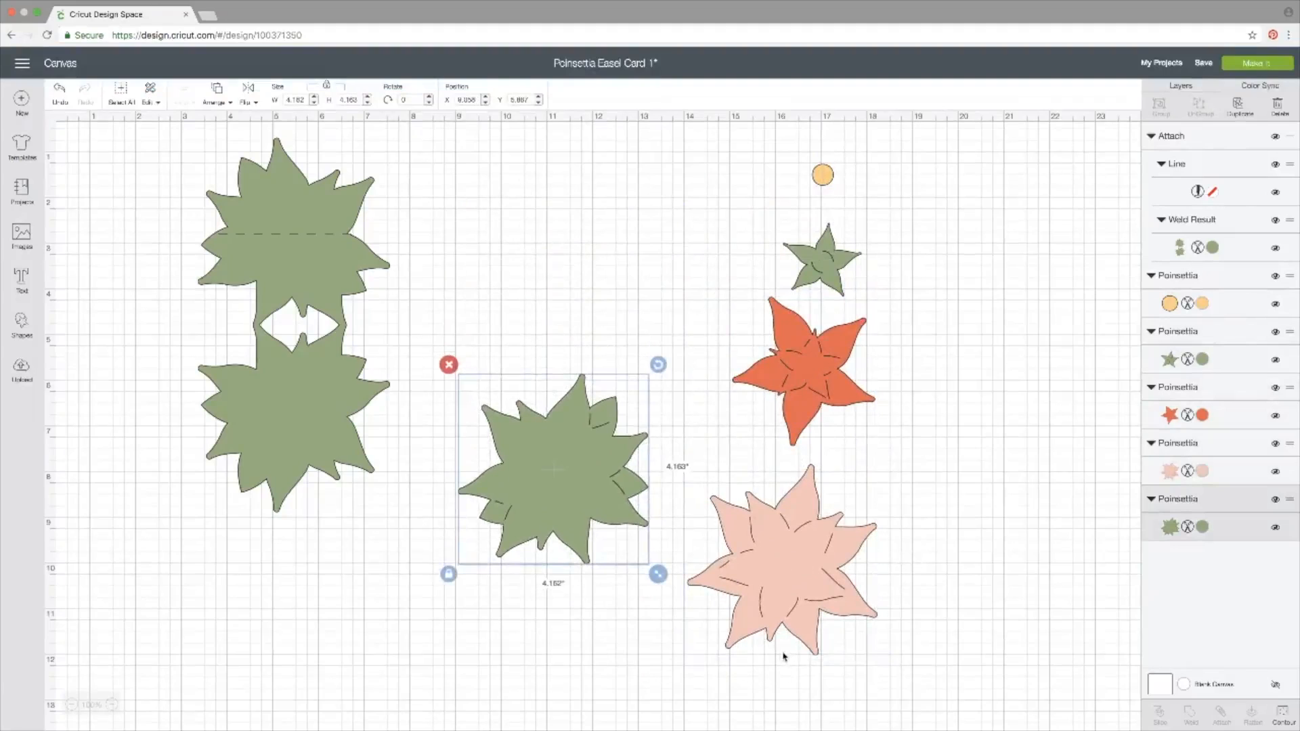
# - Recolor the small green five-petal layer with the red from the basic colors
pyautogui.click(830, 270)
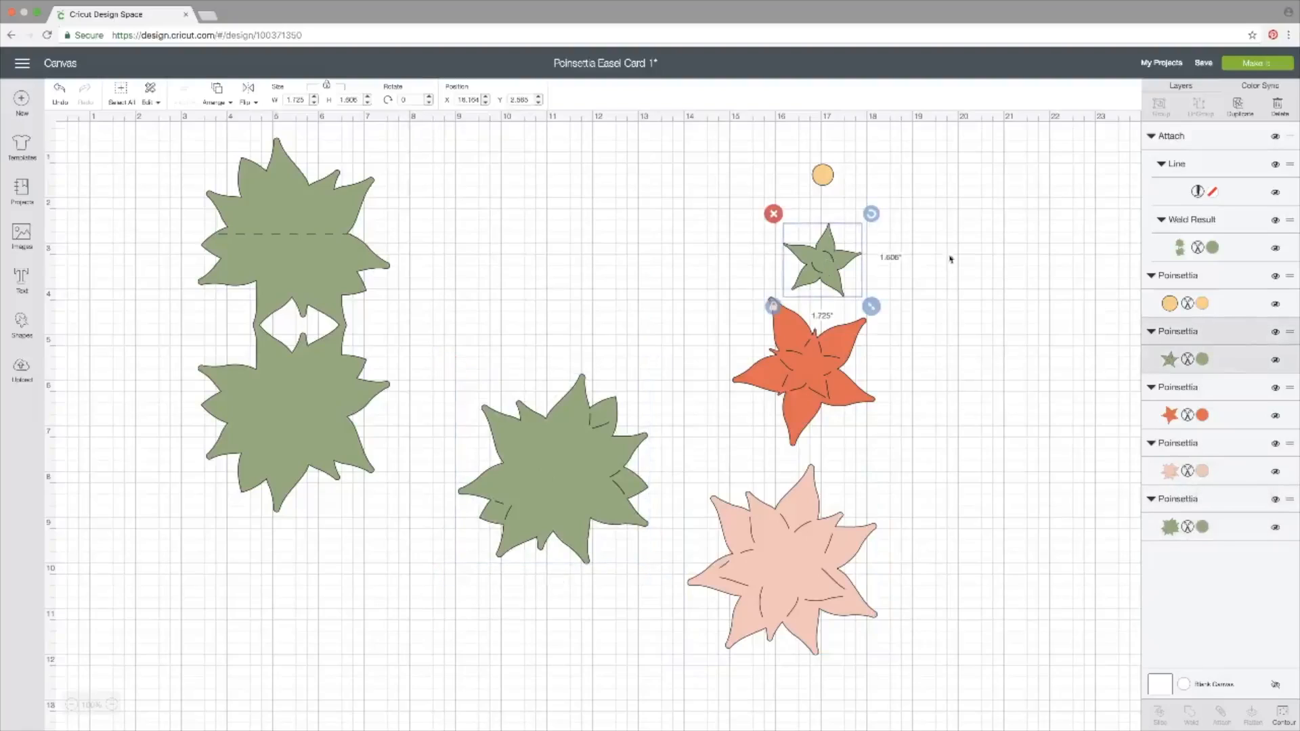
pyautogui.click(1171, 362)
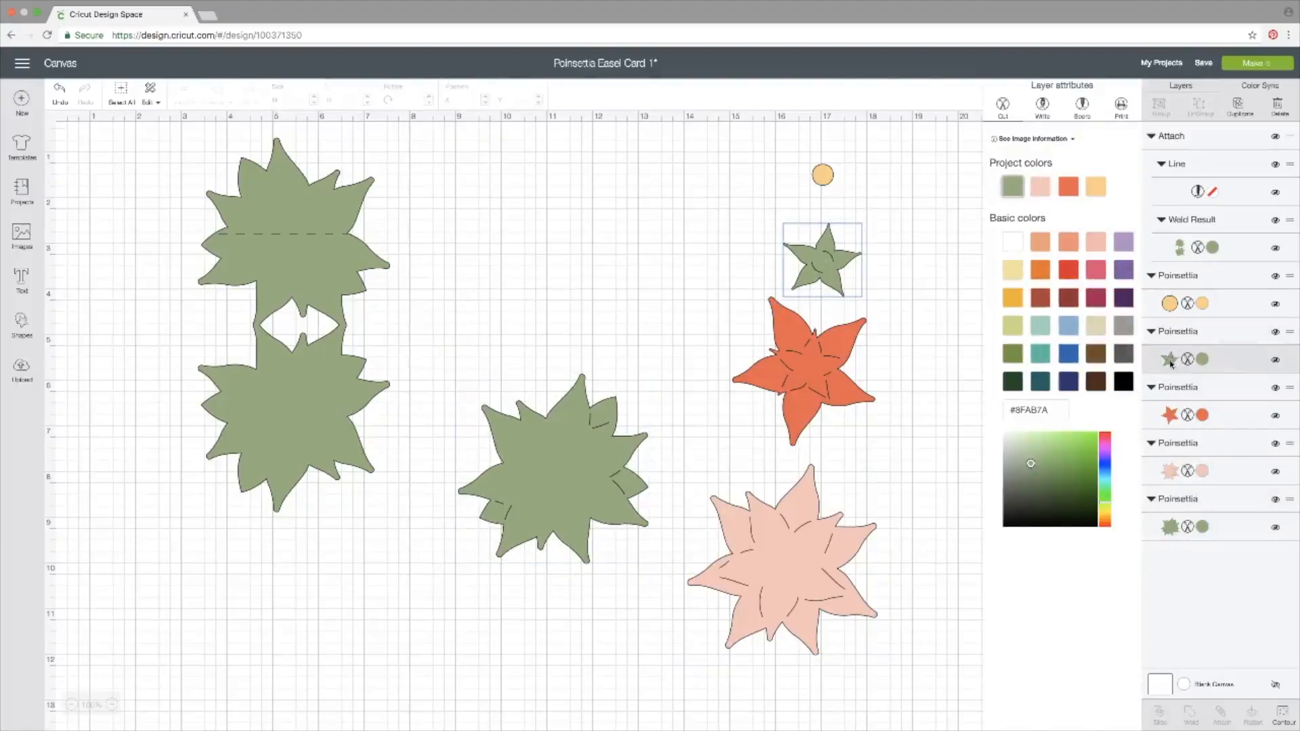
pyautogui.click(1070, 272)
pyautogui.click(958, 309)
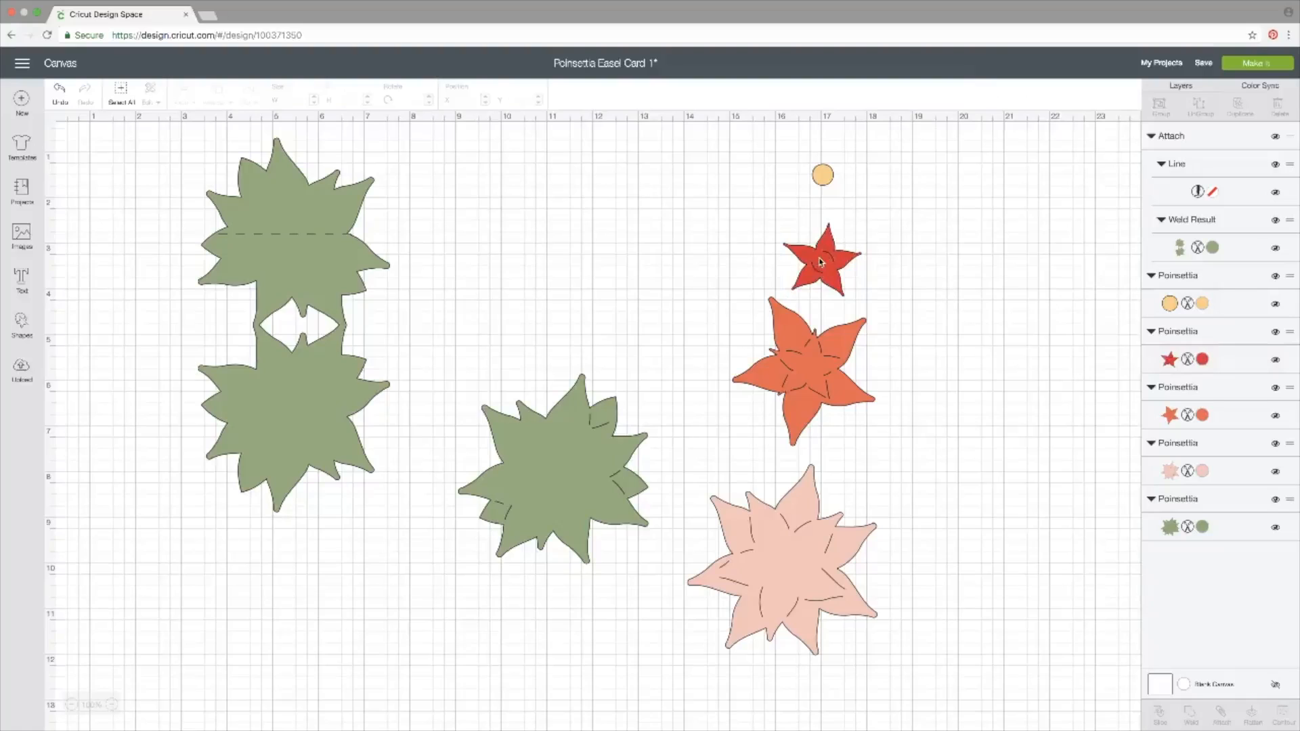
# - Sync the pink and orange poinsettia layers to the red of the small five-petal layer
pyautogui.click(1257, 89)
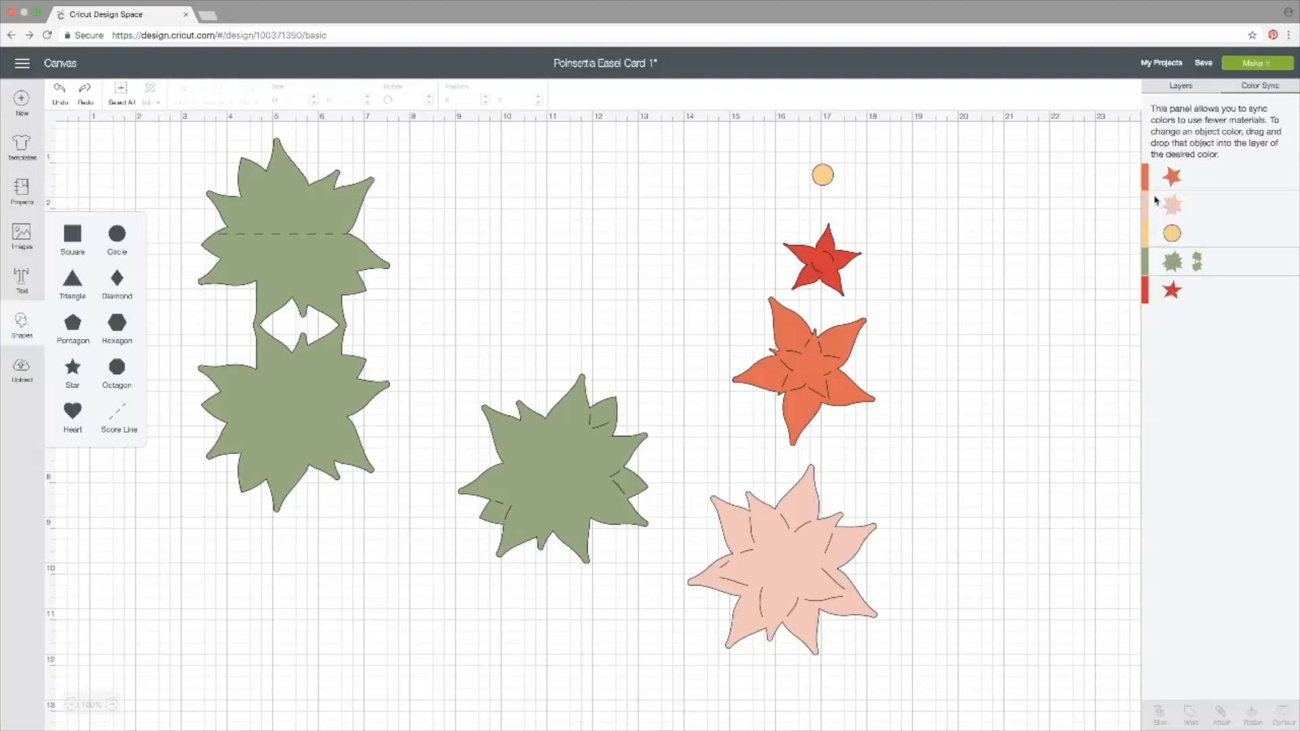
pyautogui.moveTo(1146, 203); pyautogui.dragTo(1149, 285)
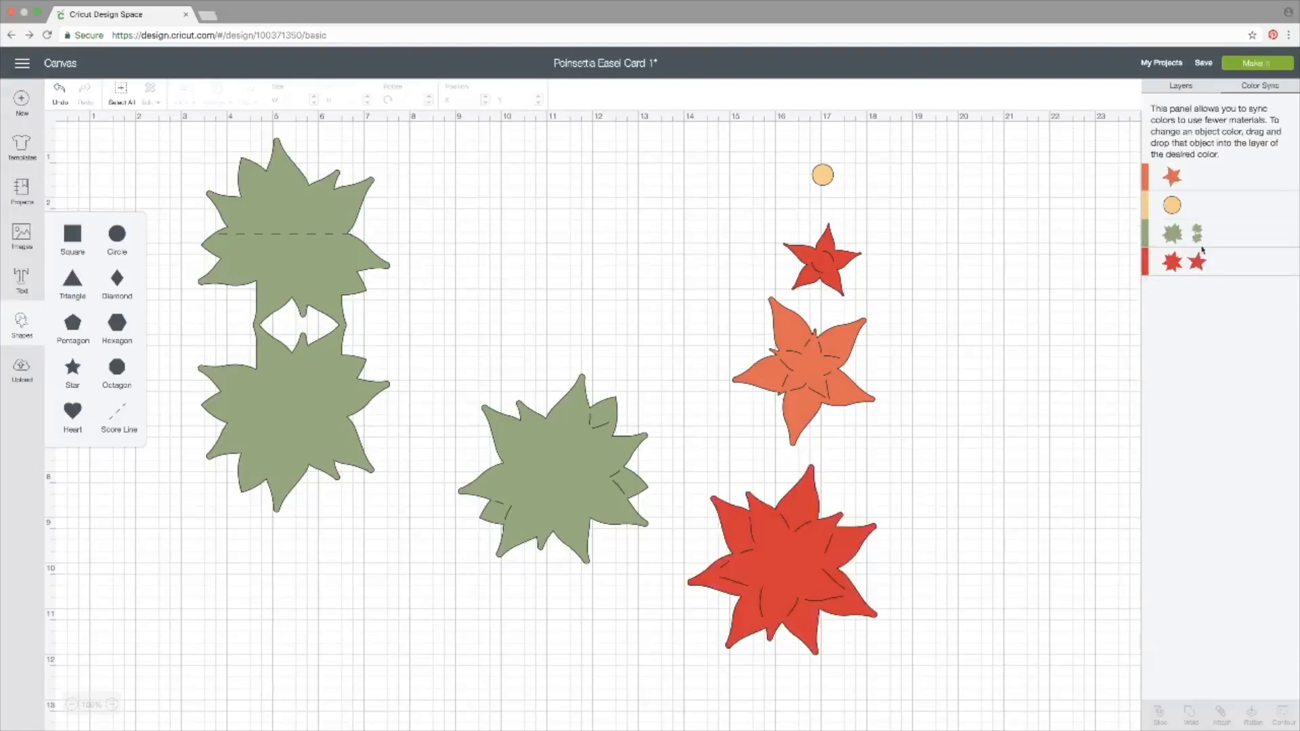
pyautogui.moveTo(1169, 184); pyautogui.dragTo(1152, 259)
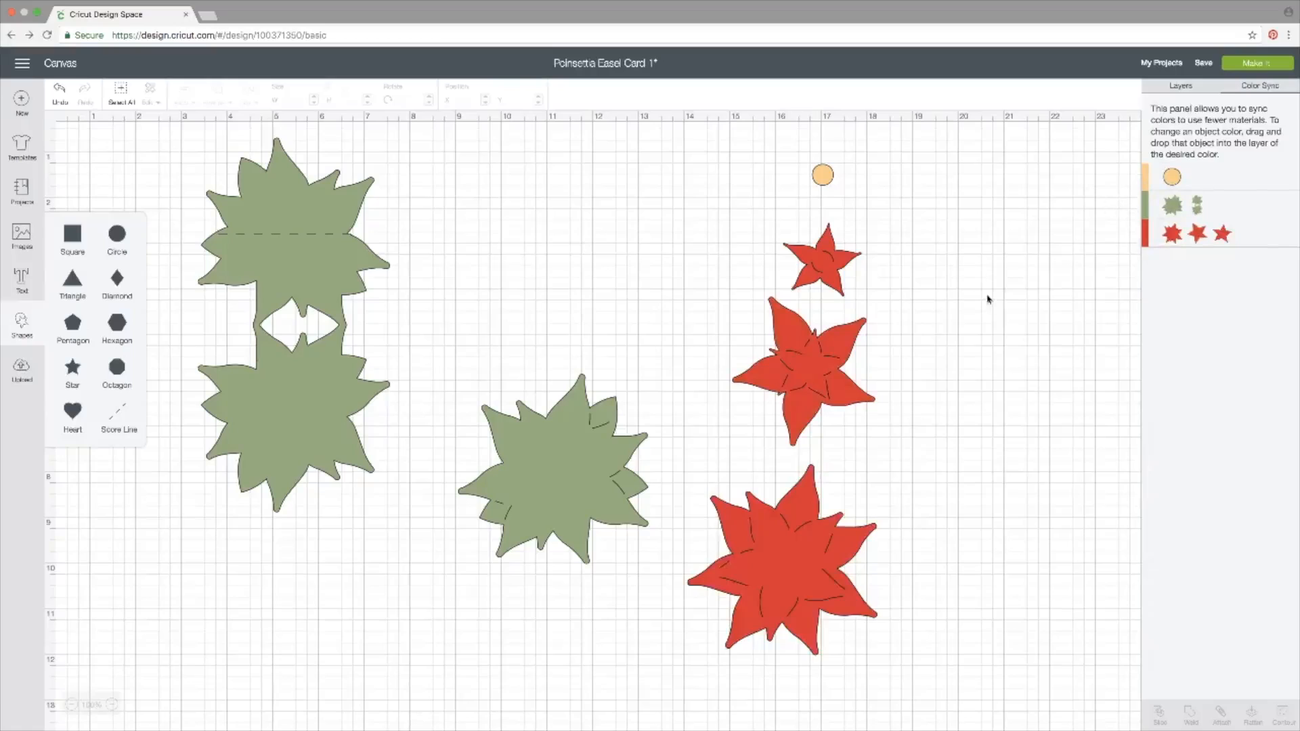
pyautogui.click(686, 287)
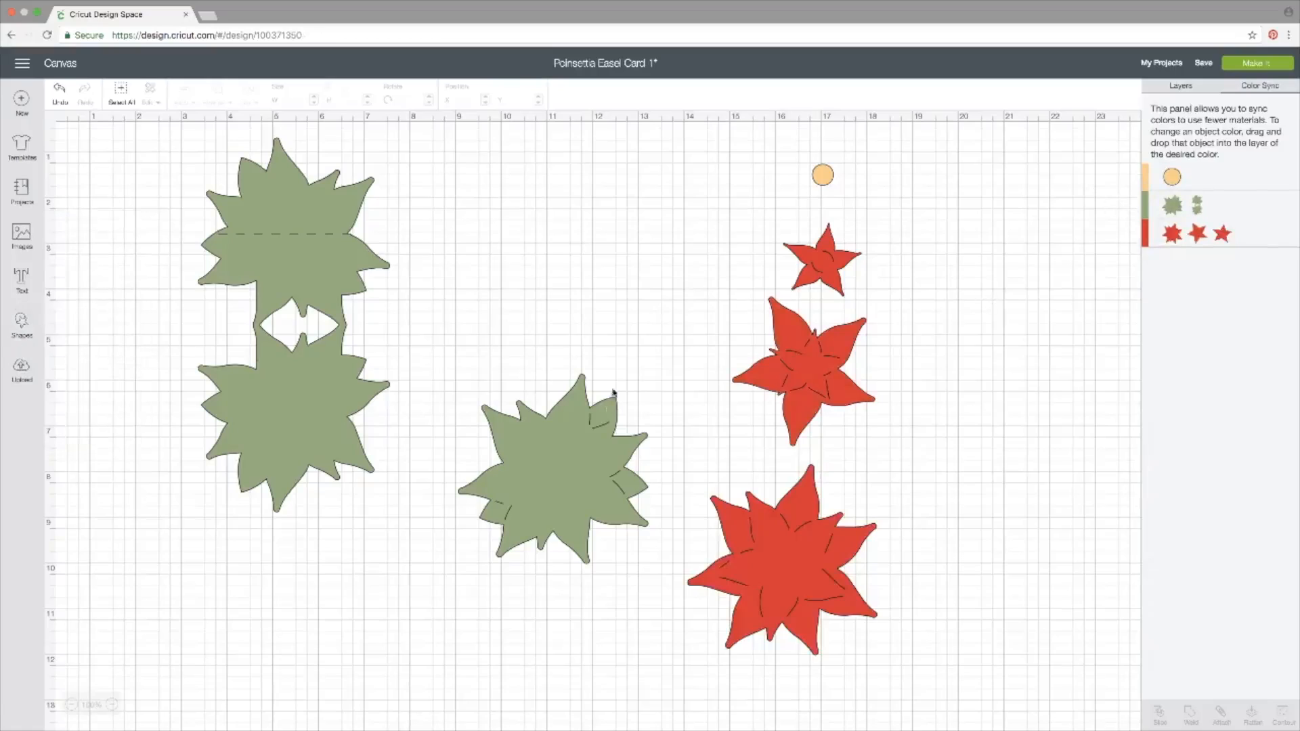
# - Recolor the separate large green poinsettia layer with Sour Apple from the basic colors
pyautogui.click(579, 433)
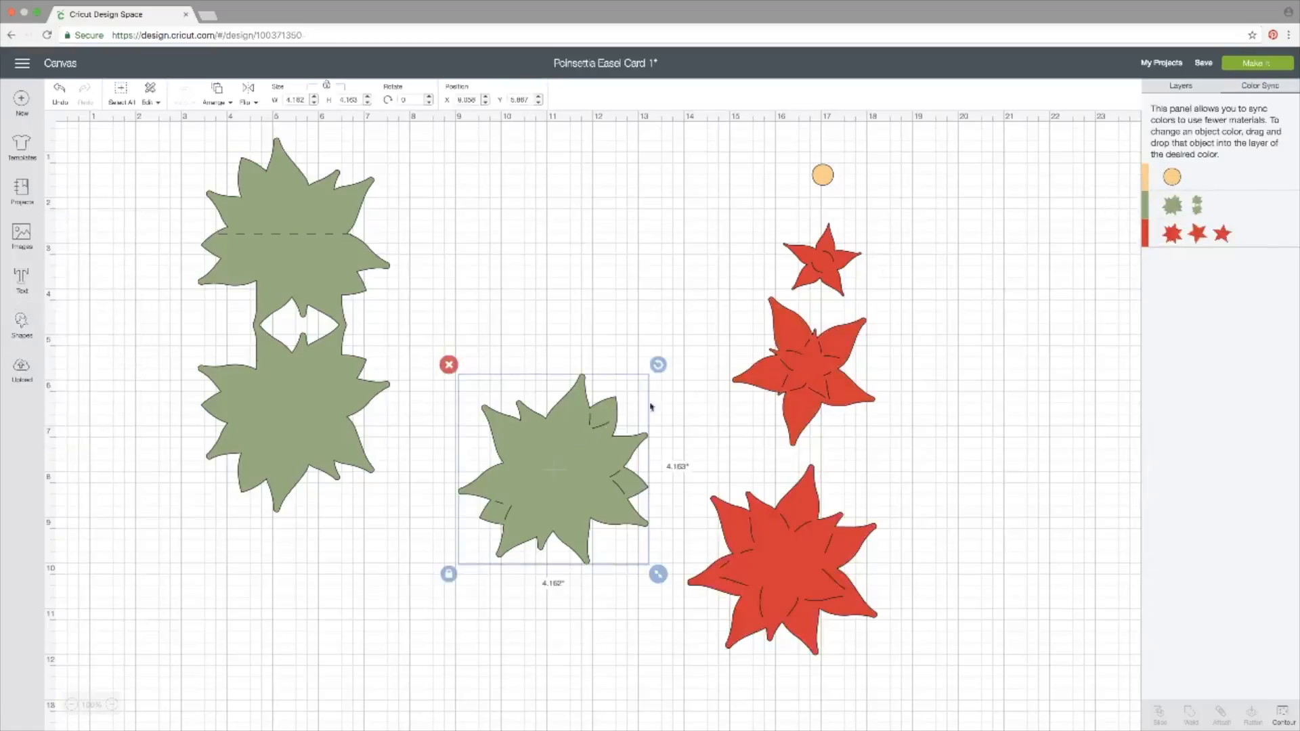
pyautogui.click(1180, 86)
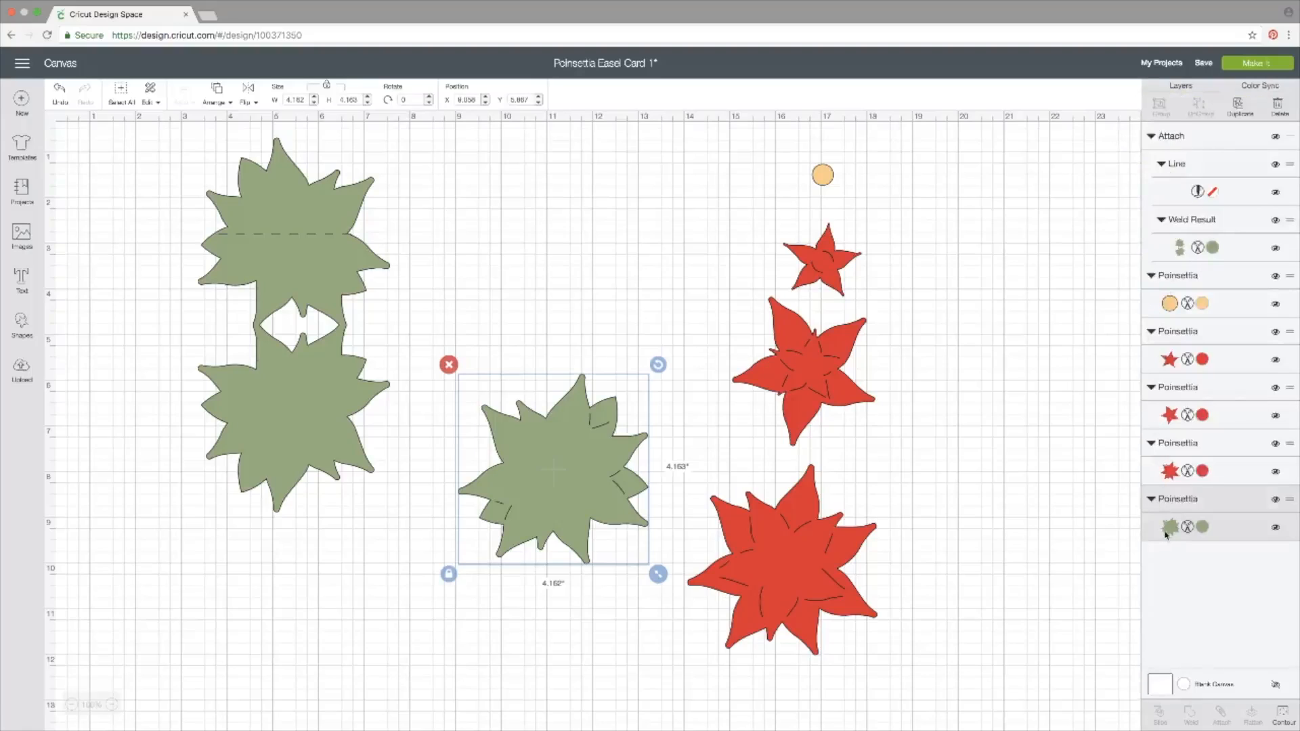
pyautogui.click(1202, 526)
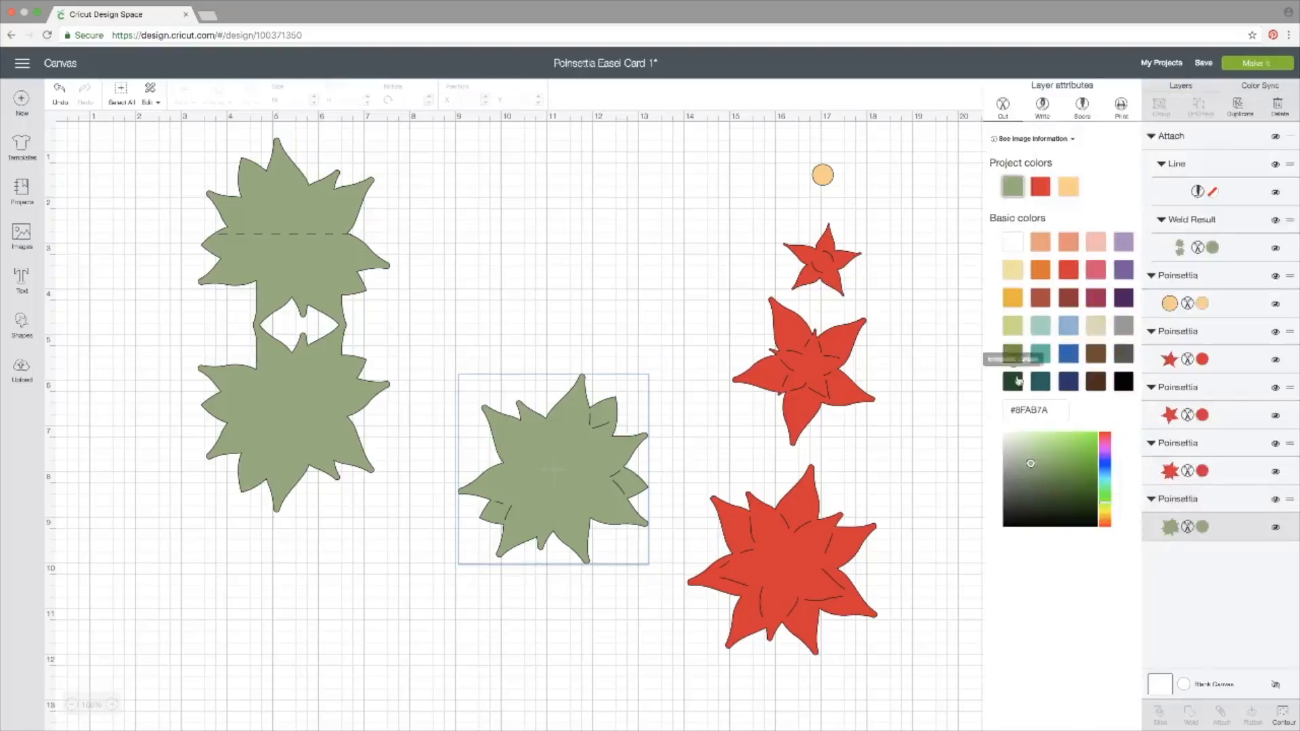
pyautogui.click(1014, 356)
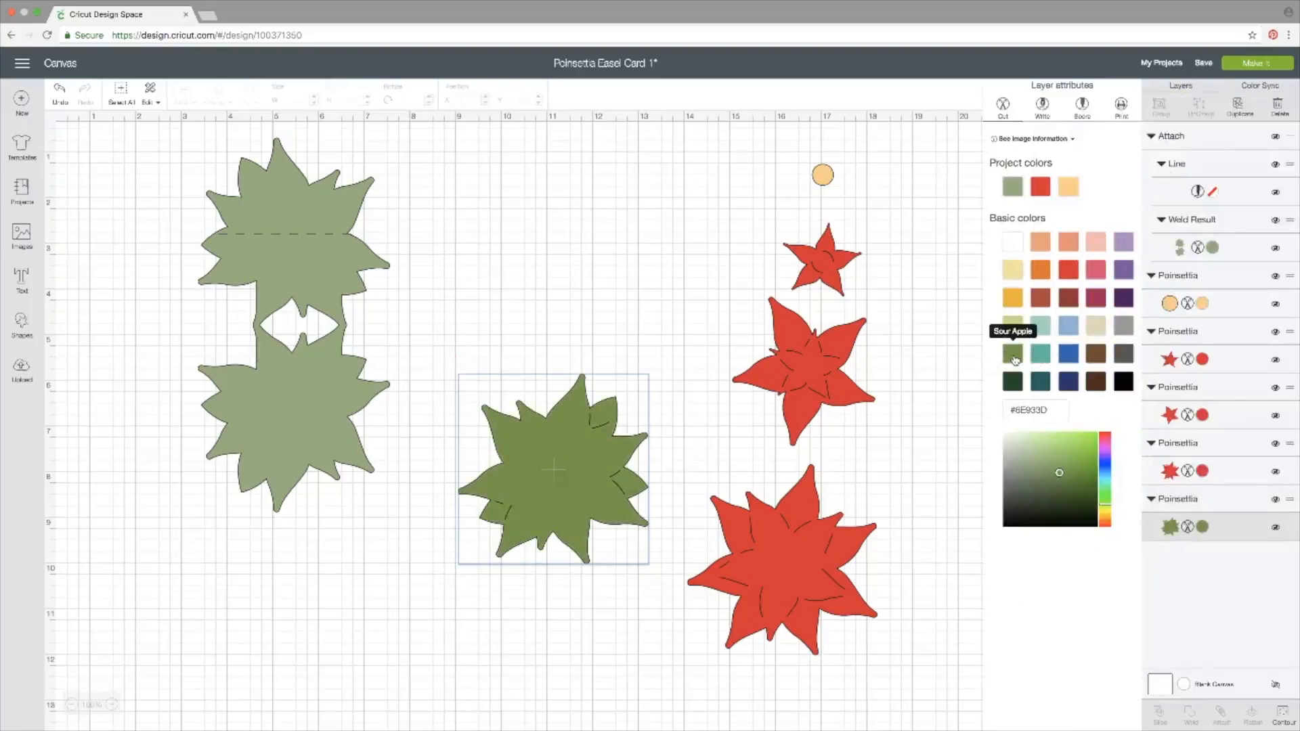
pyautogui.click(947, 440)
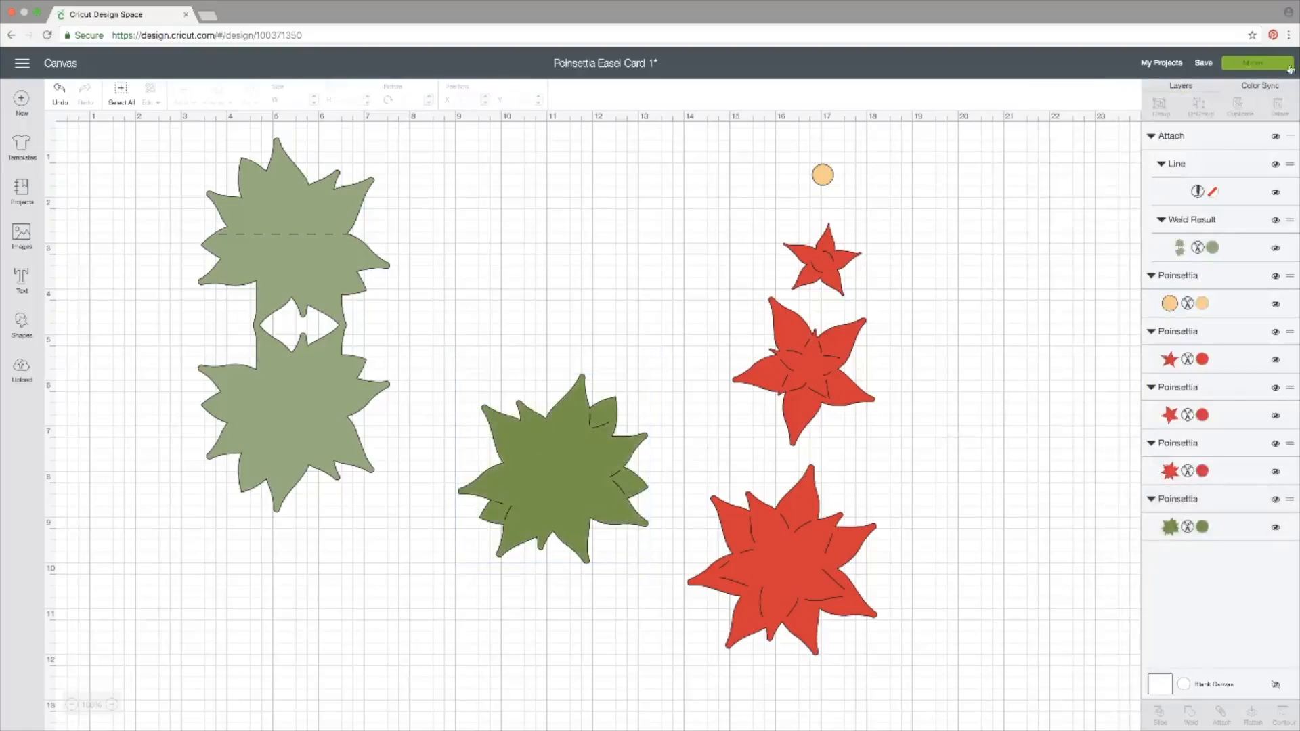
# - Sync the welded base to the Sour Apple green of the large poinsettia layer and save the project
pyautogui.click(1261, 86)
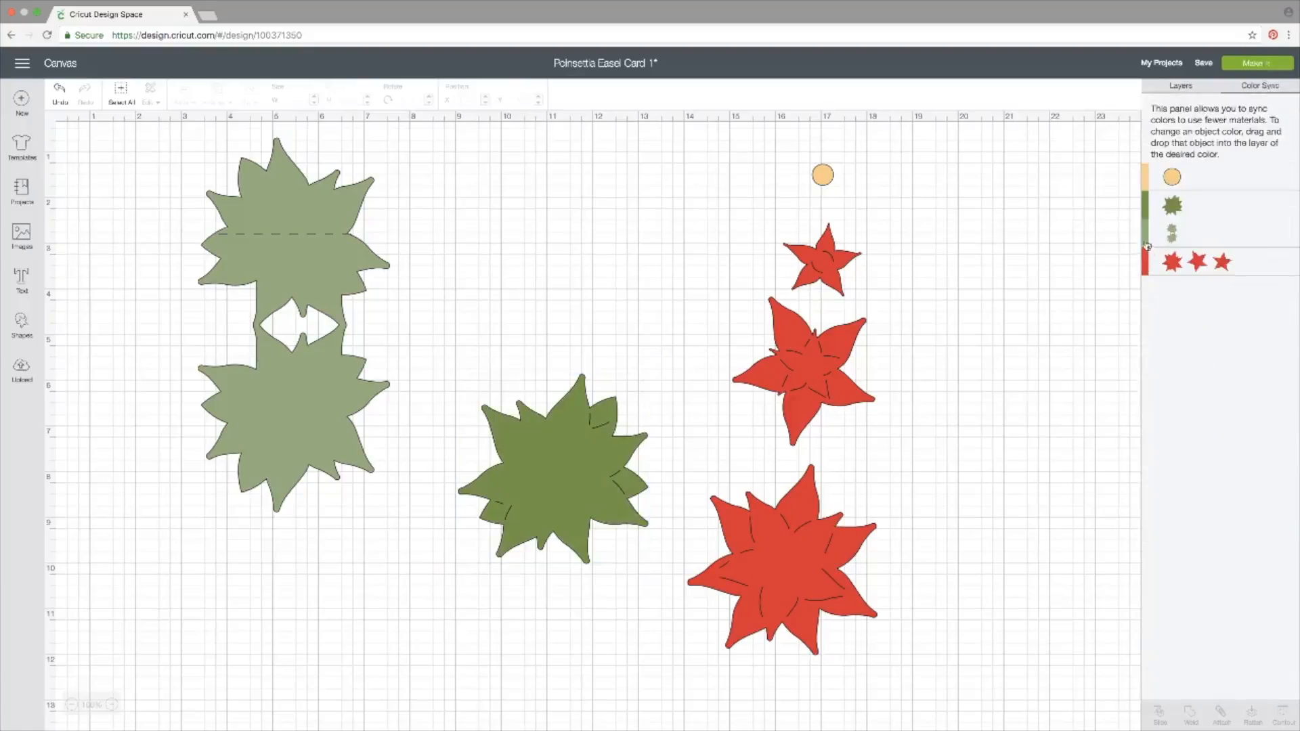
pyautogui.moveTo(1146, 243); pyautogui.dragTo(1158, 204)
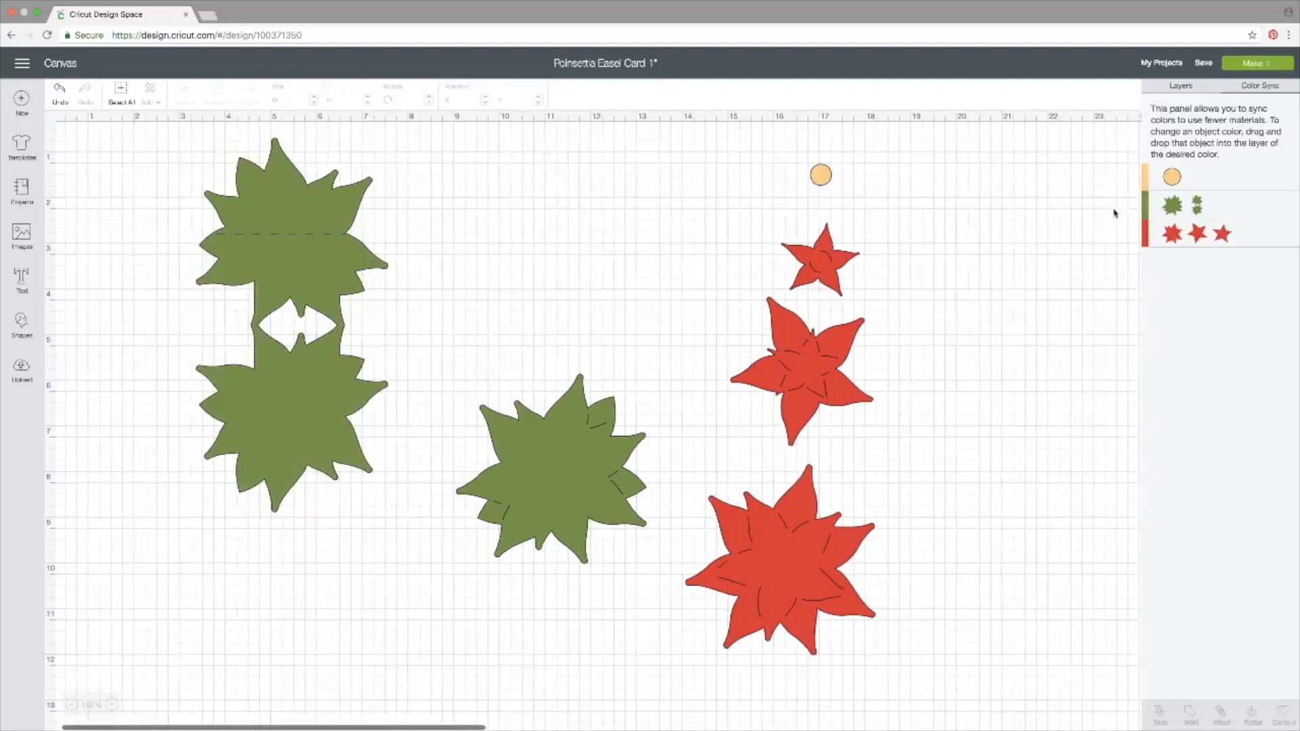
pyautogui.click(1204, 63)
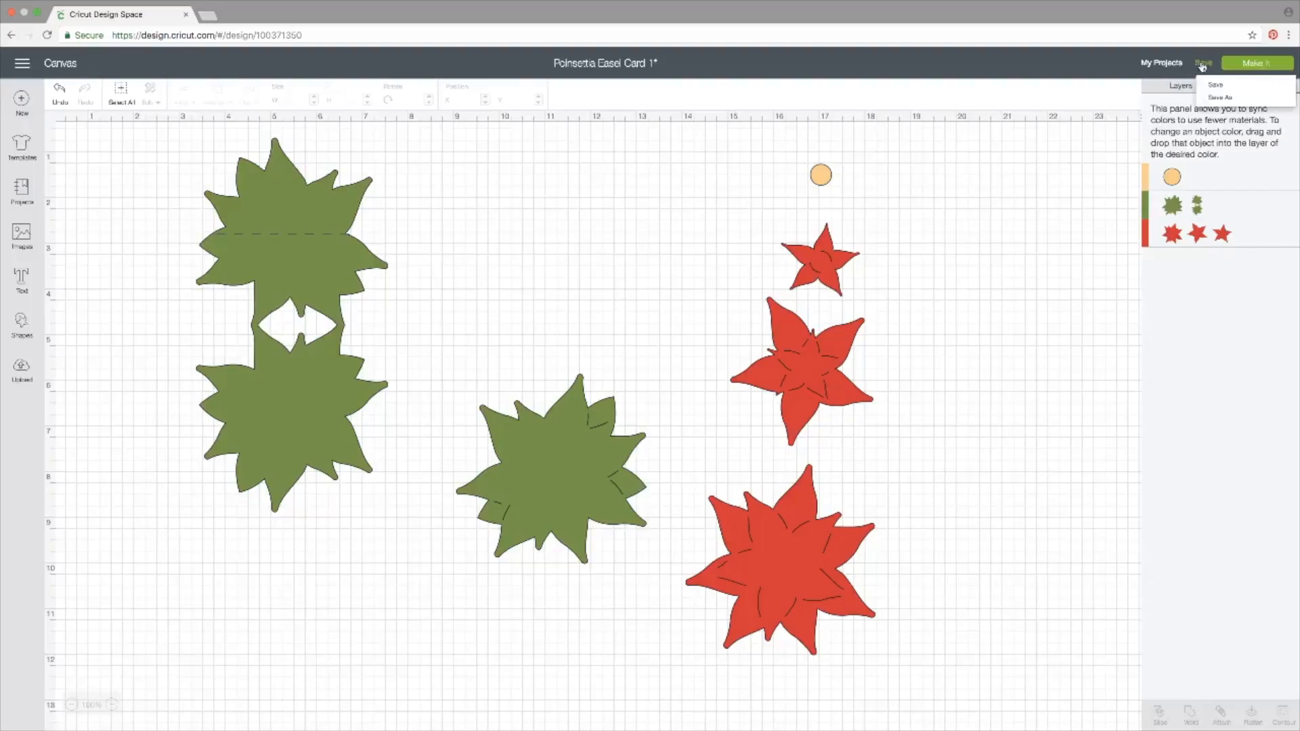
pyautogui.click(1217, 87)
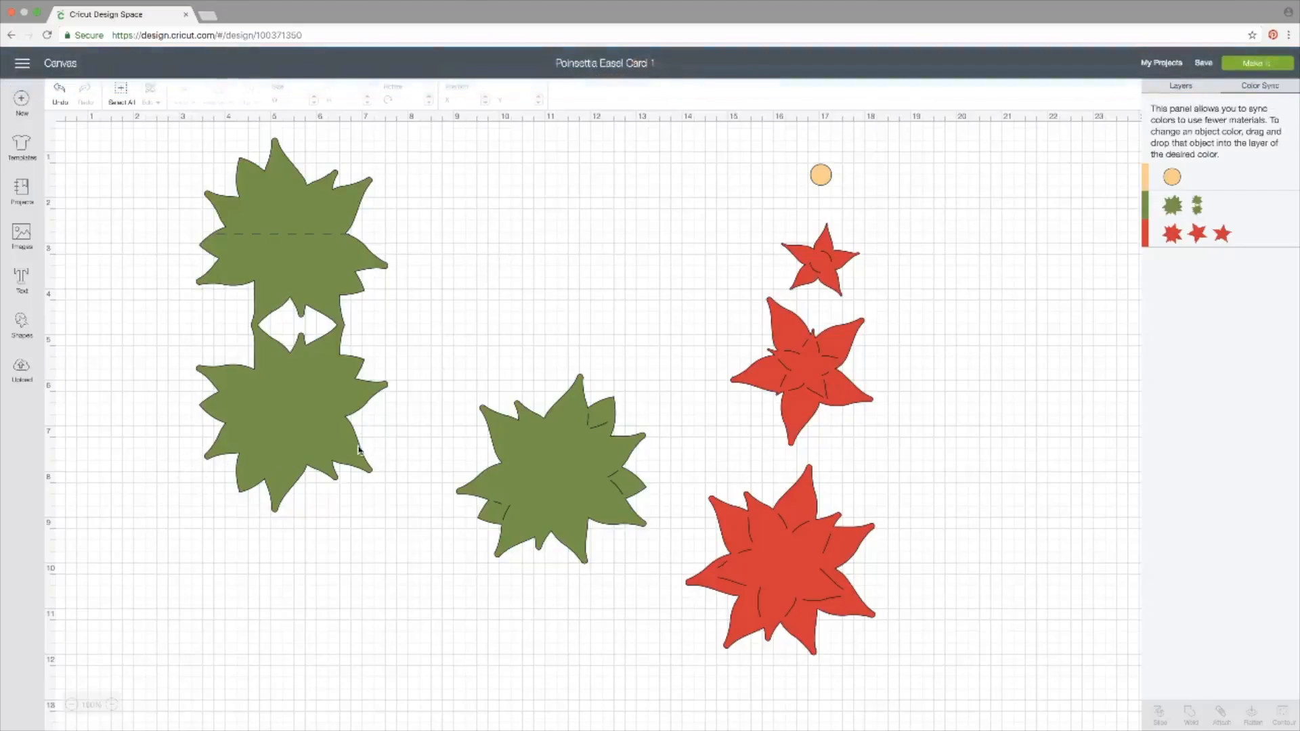
# - Move the large green layer up beside the welded base and insert the pink and teal polka-dot ribbon with notched ends from the banner images
pyautogui.moveTo(554, 498); pyautogui.dragTo(511, 254)
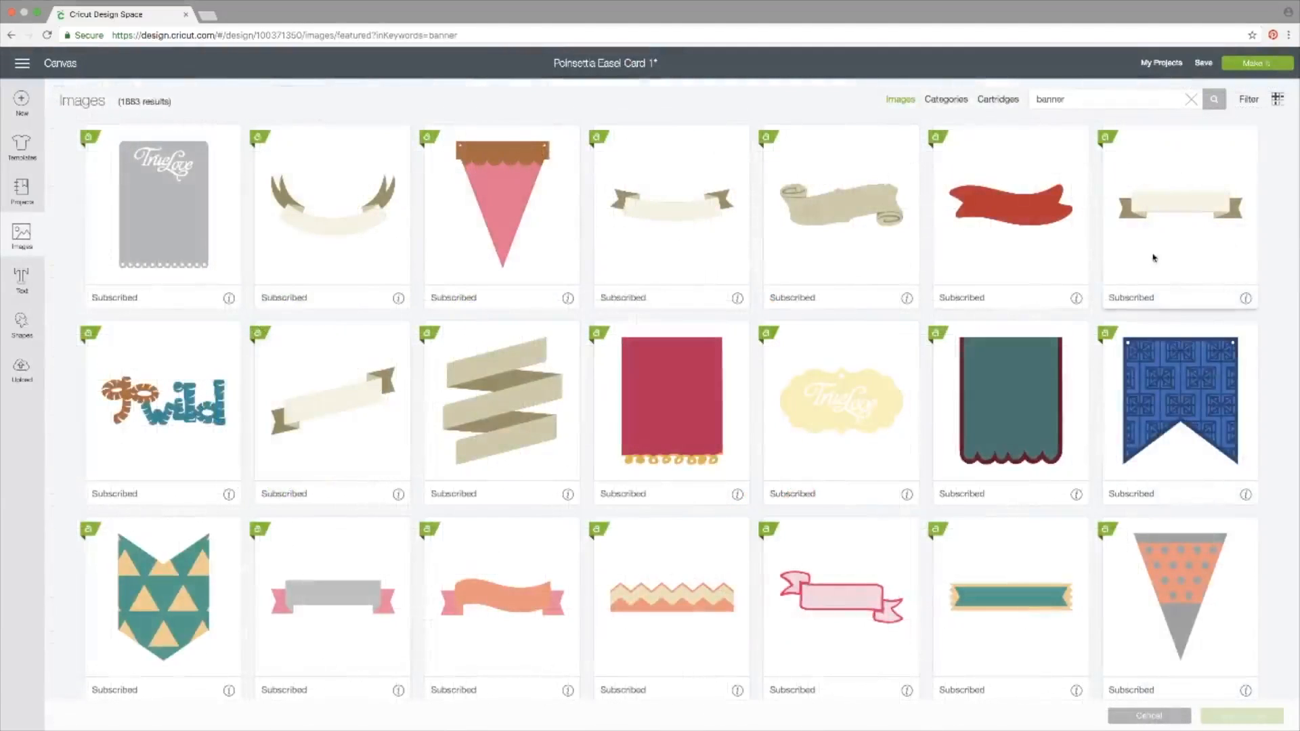
pyautogui.scroll(-6, 1279, 300)
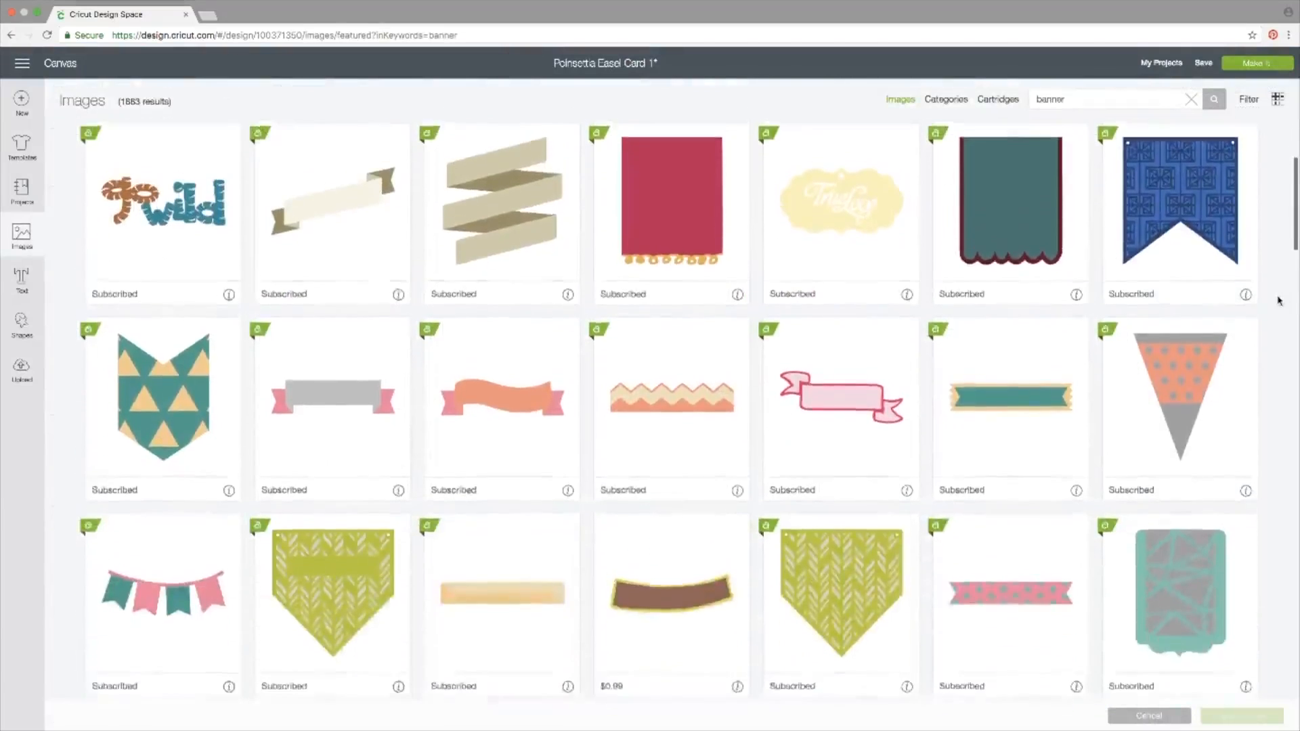
pyautogui.scroll(-3, 1279, 300)
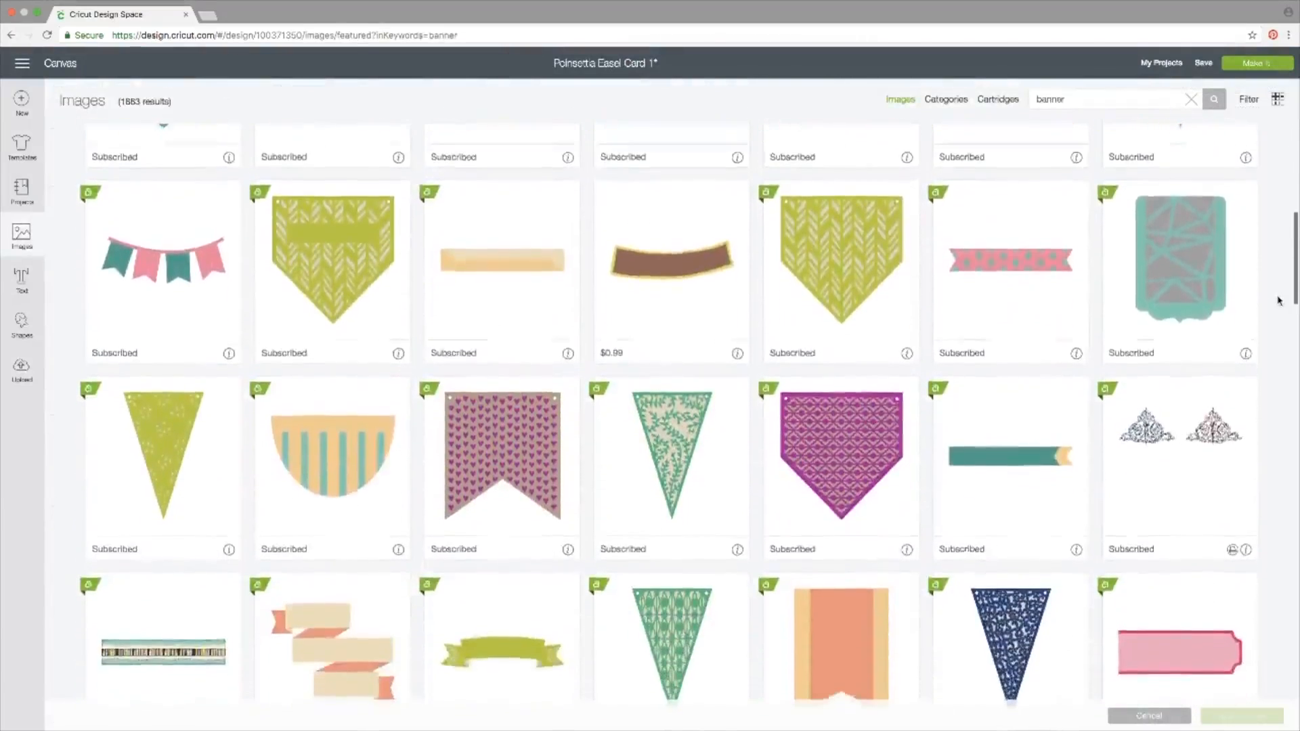
pyautogui.scroll(3, 1281, 301)
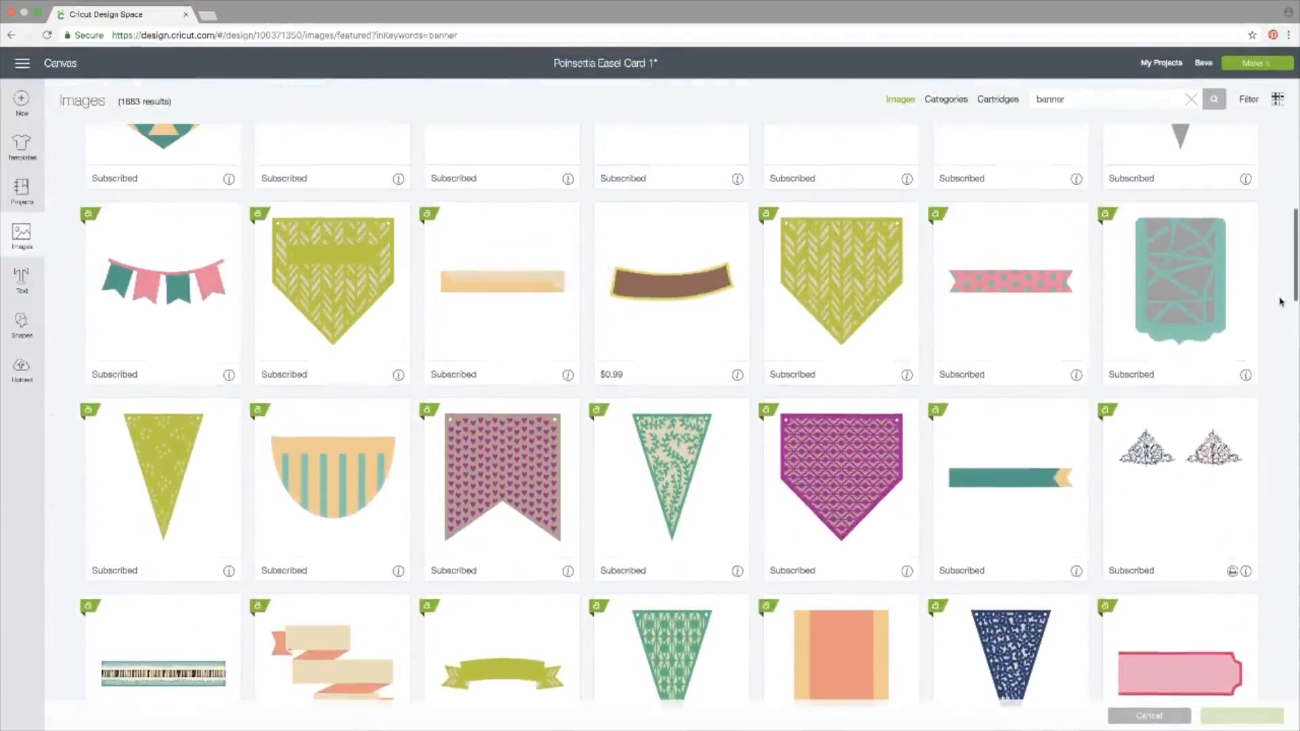
pyautogui.click(1002, 292)
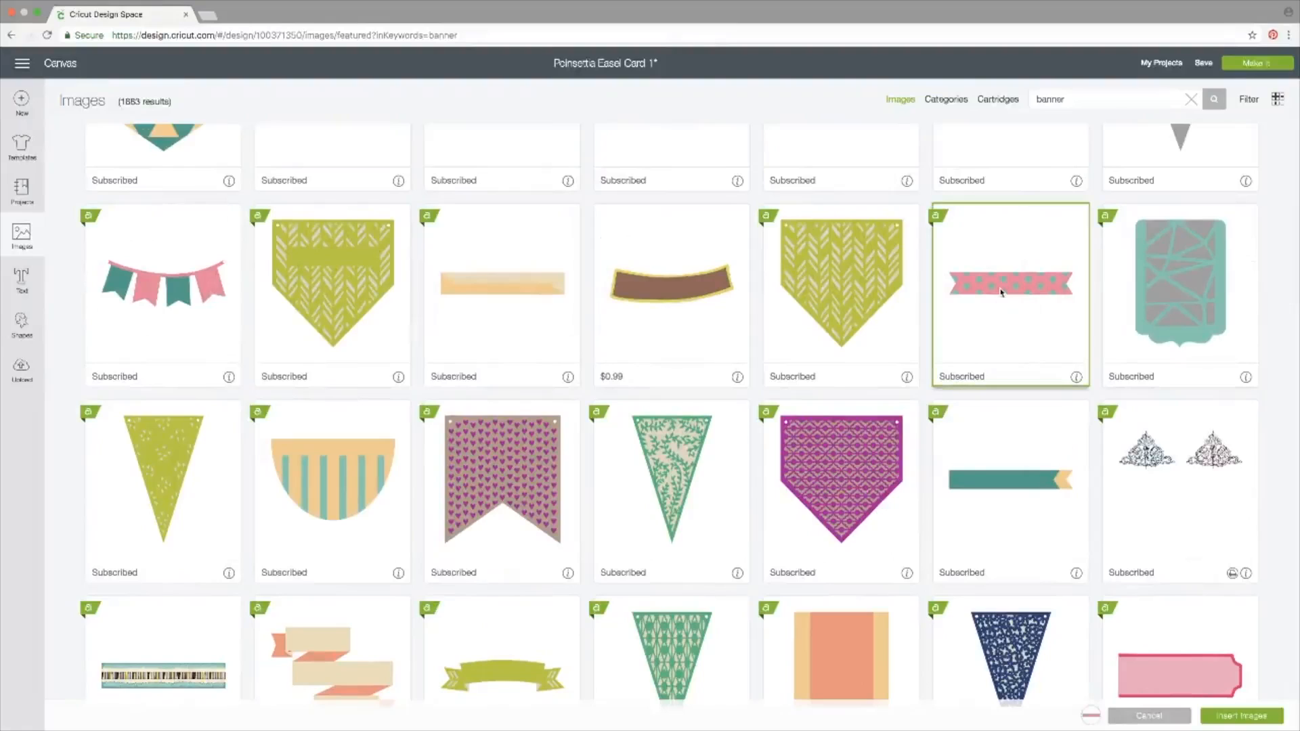
pyautogui.click(1230, 716)
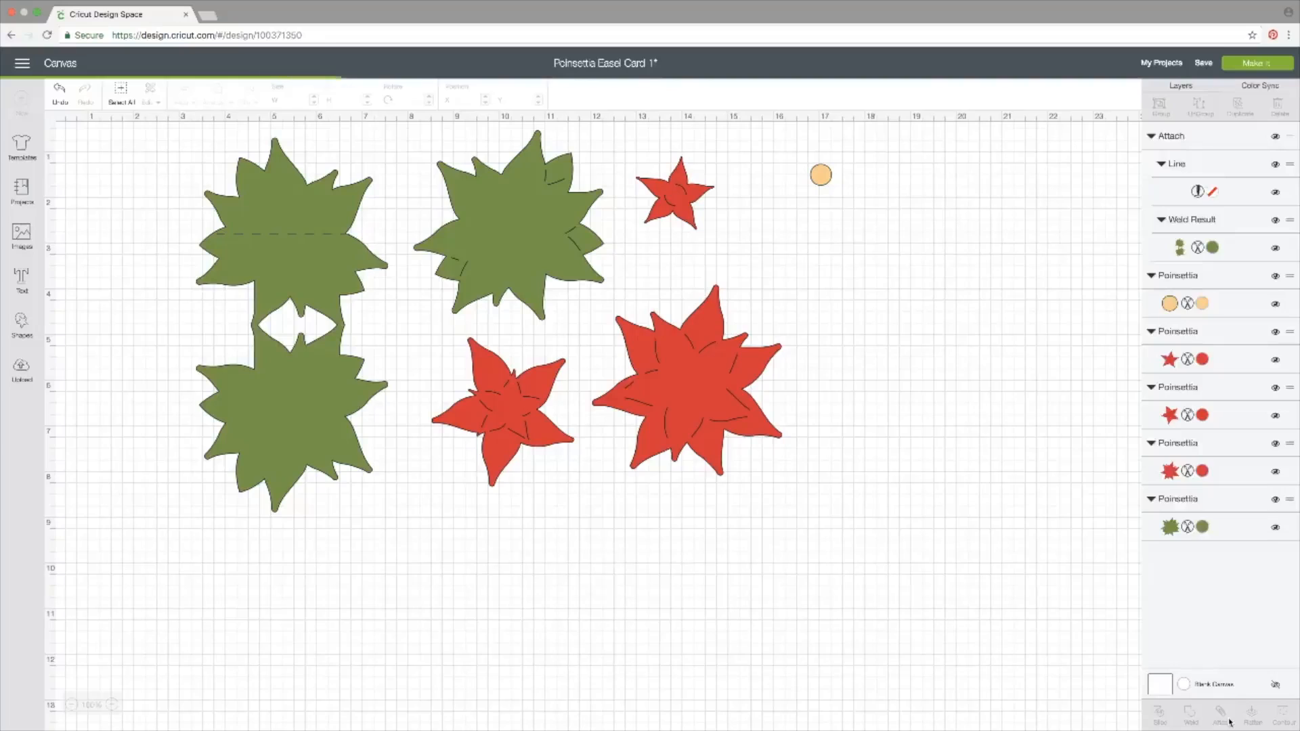
# - Hide the banner's pink polka-dot layer and recolor its solid teal layer white
pyautogui.moveTo(578, 363); pyautogui.dragTo(581, 630)
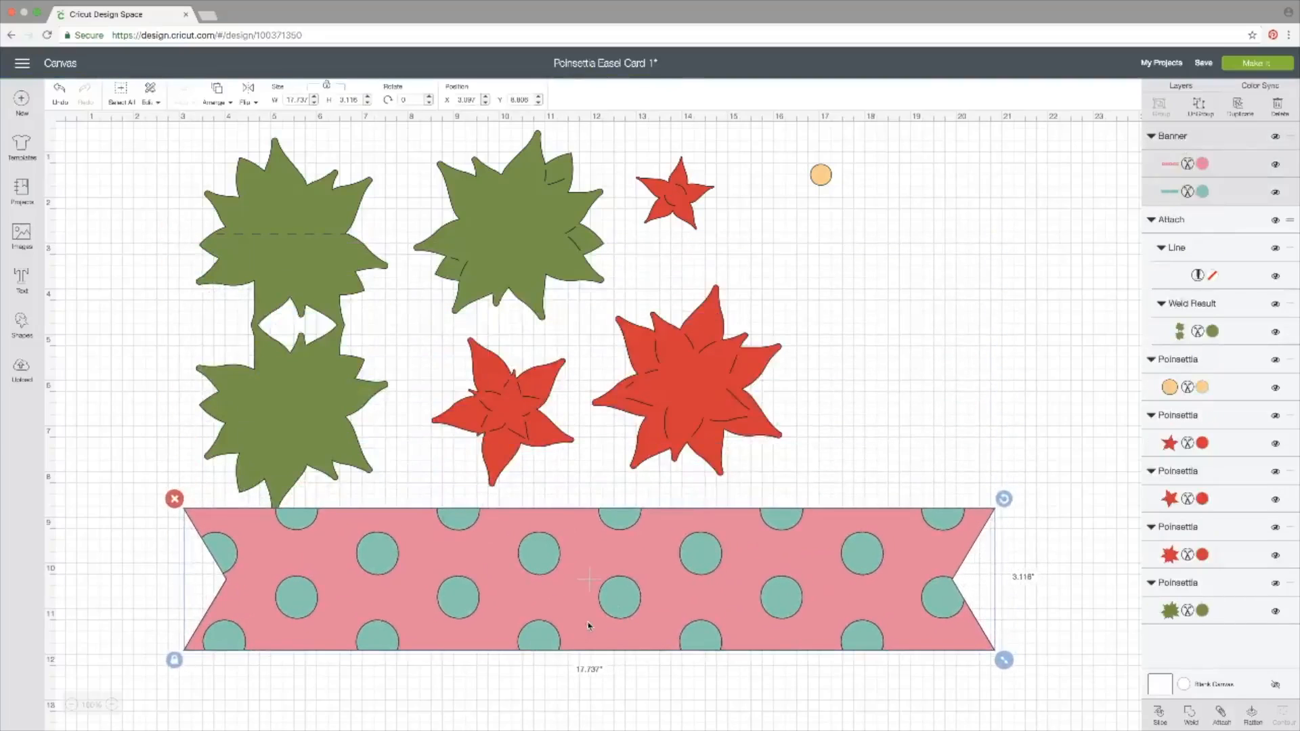
pyautogui.click(1276, 165)
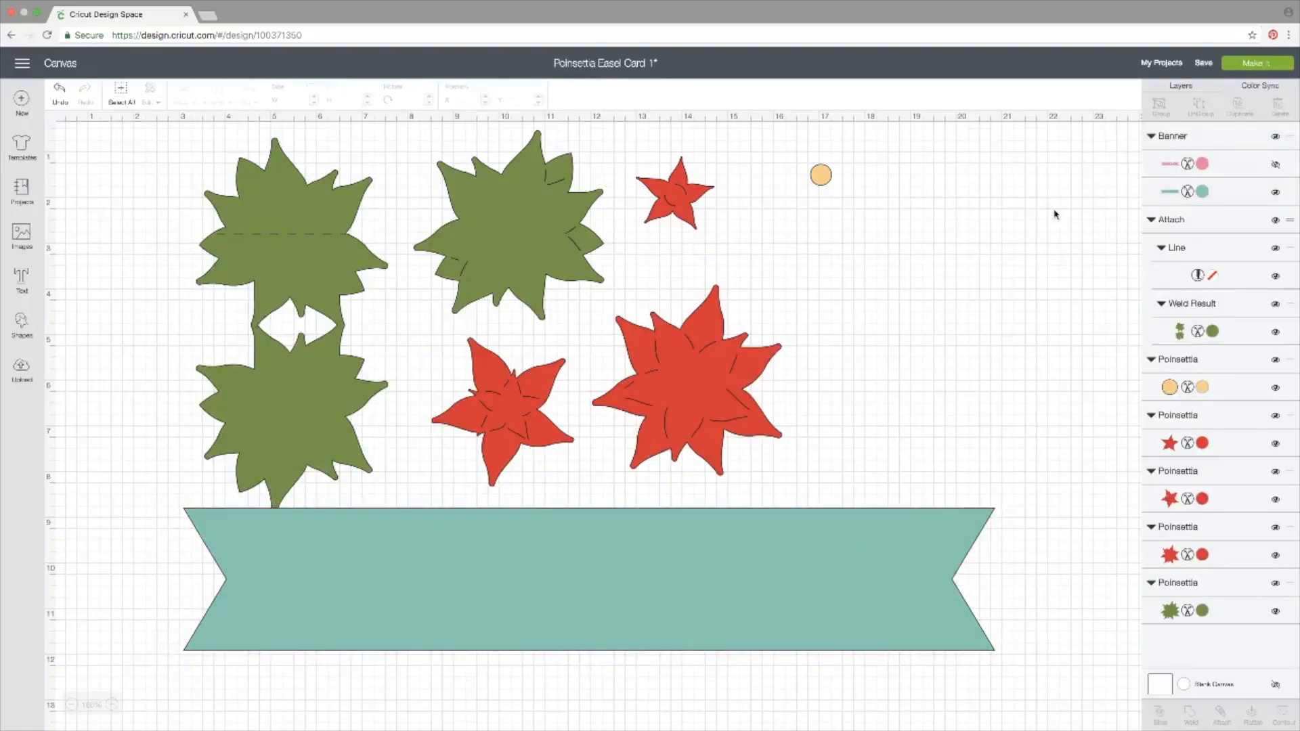
pyautogui.click(866, 538)
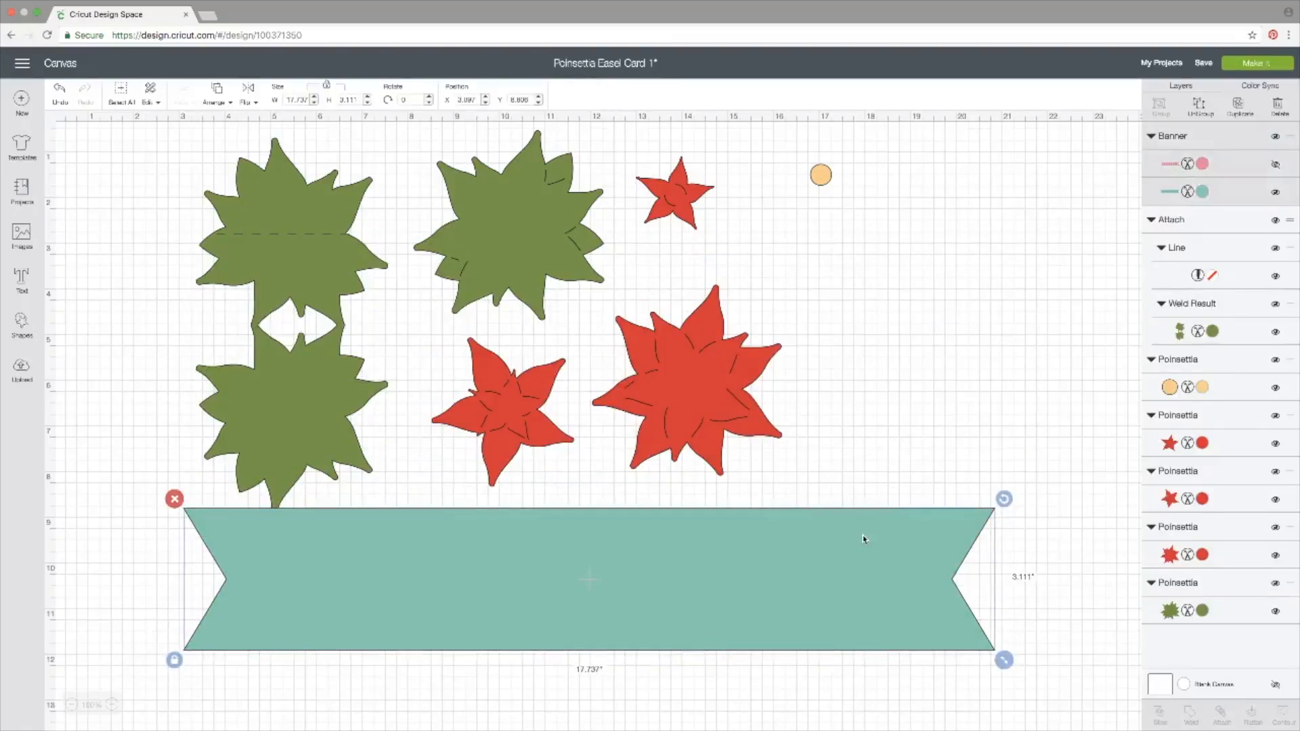
pyautogui.click(1171, 194)
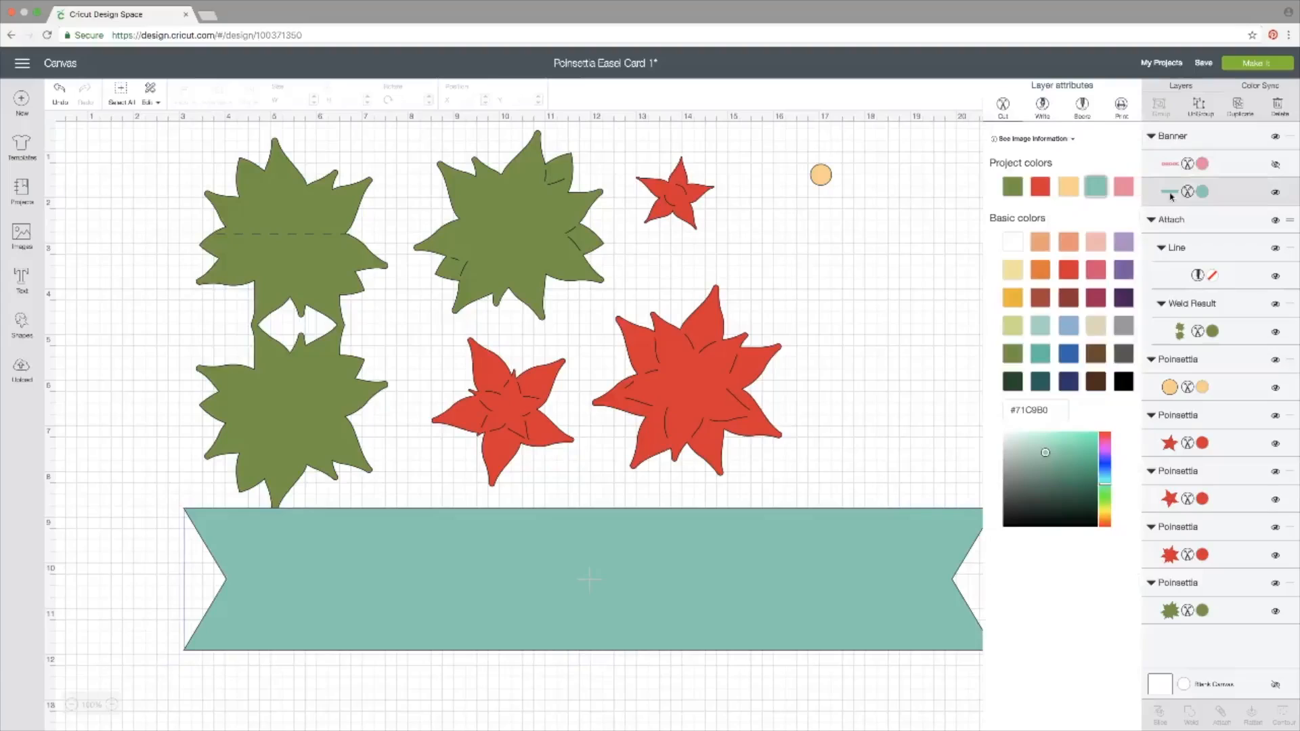
pyautogui.click(1012, 242)
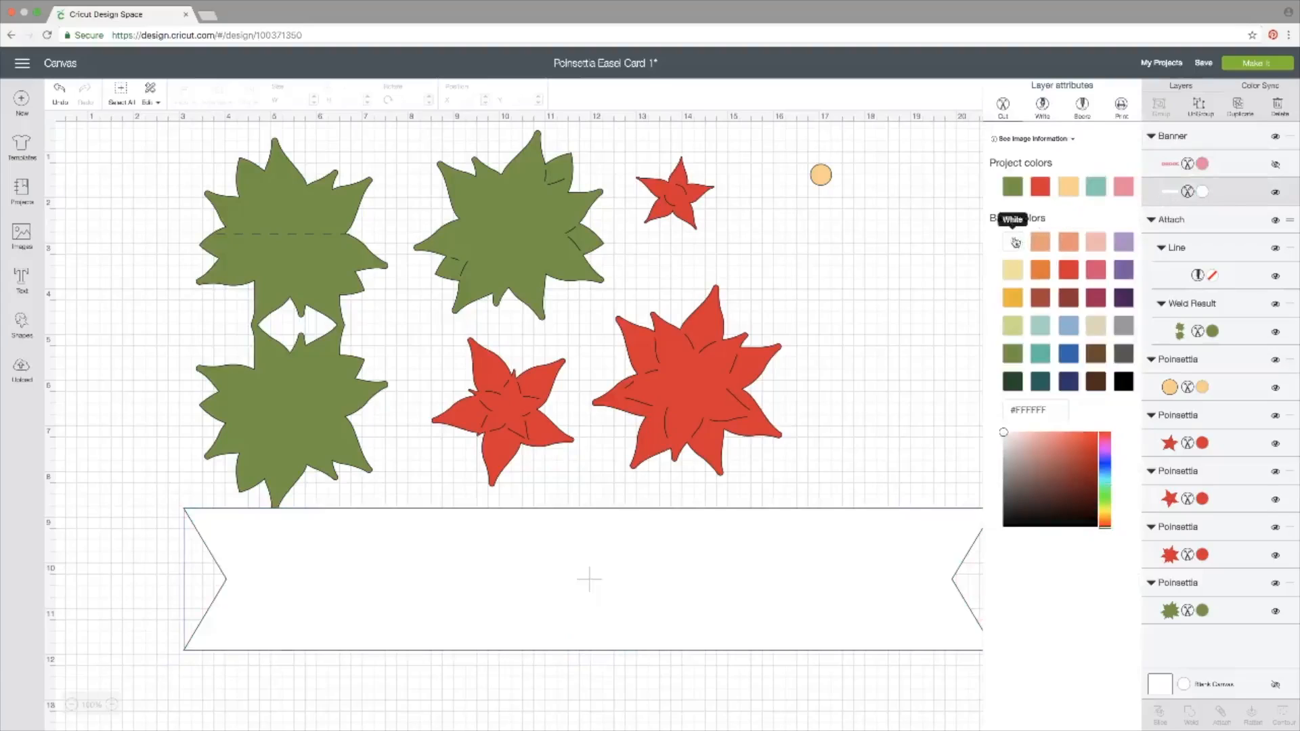
# - Shrink the white banner to about 3.8 by 0.67 inches and place it below the large red flower
pyautogui.moveTo(746, 552); pyautogui.dragTo(676, 529)
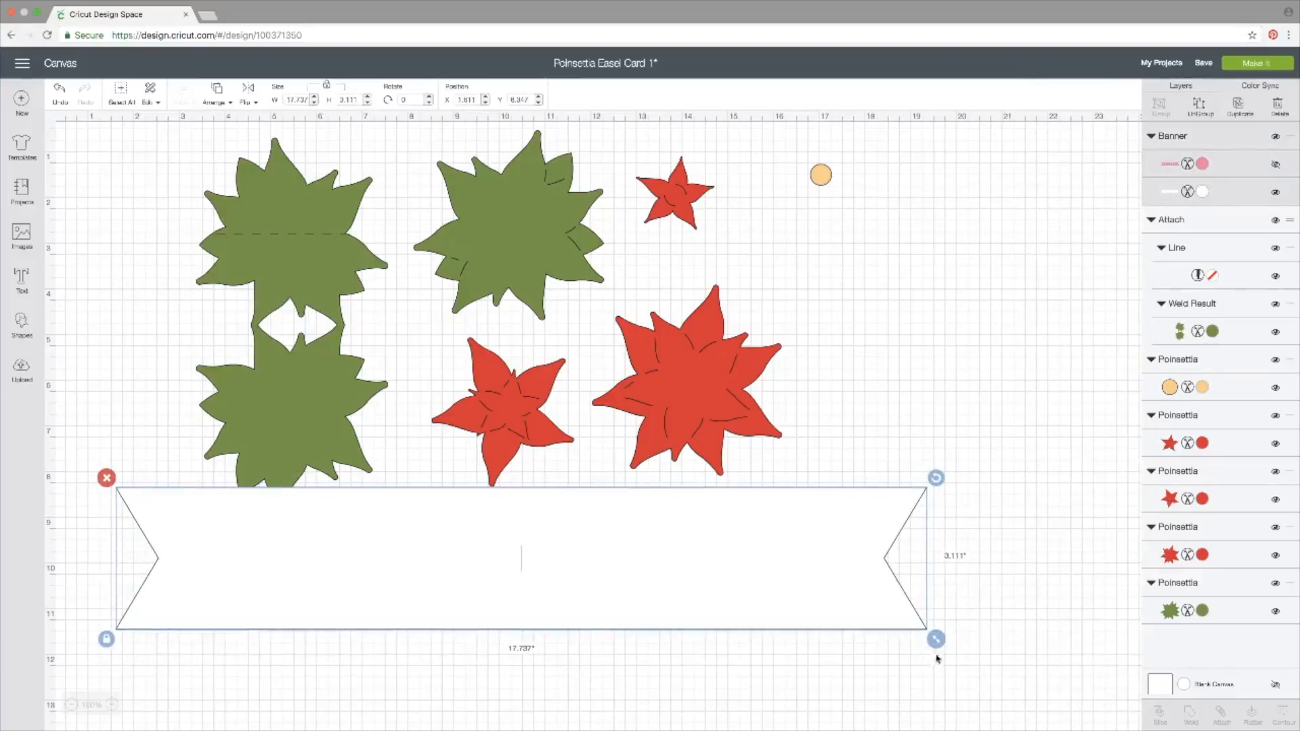
pyautogui.moveTo(936, 639); pyautogui.dragTo(349, 459)
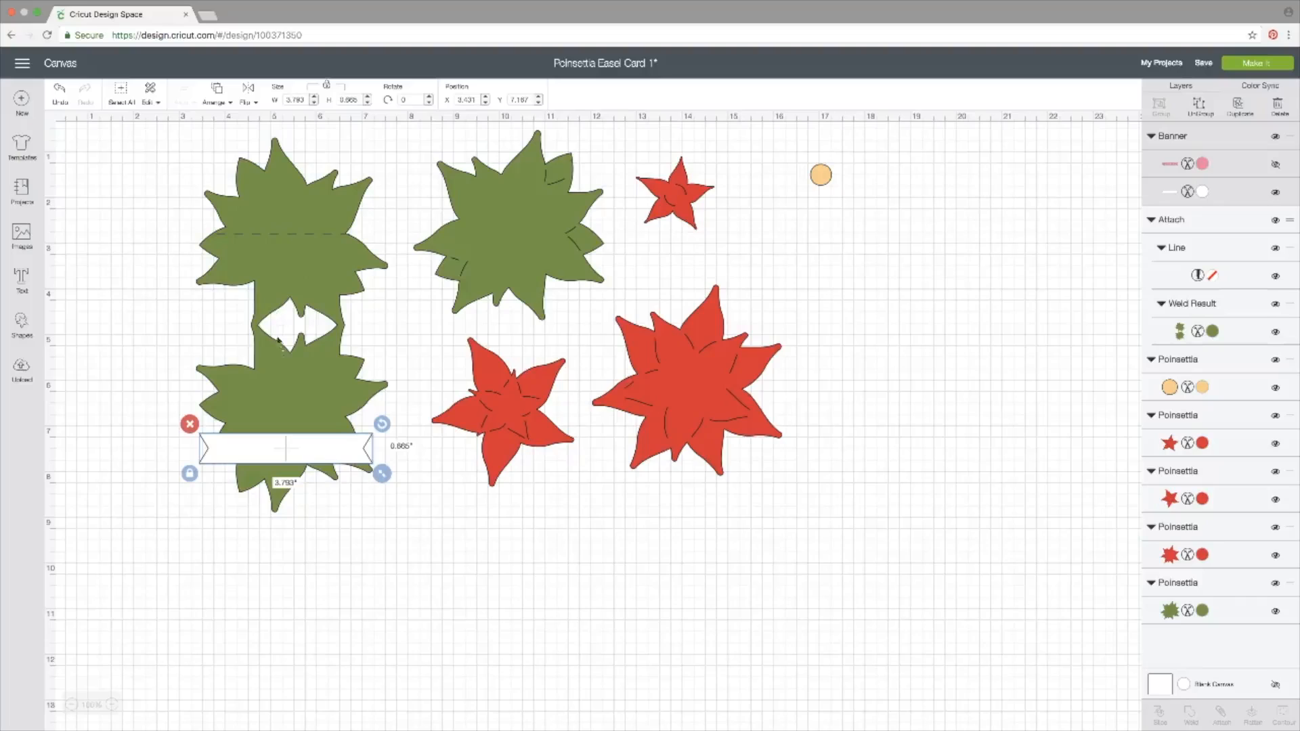
pyautogui.moveTo(322, 455); pyautogui.dragTo(683, 544)
pyautogui.click(497, 574)
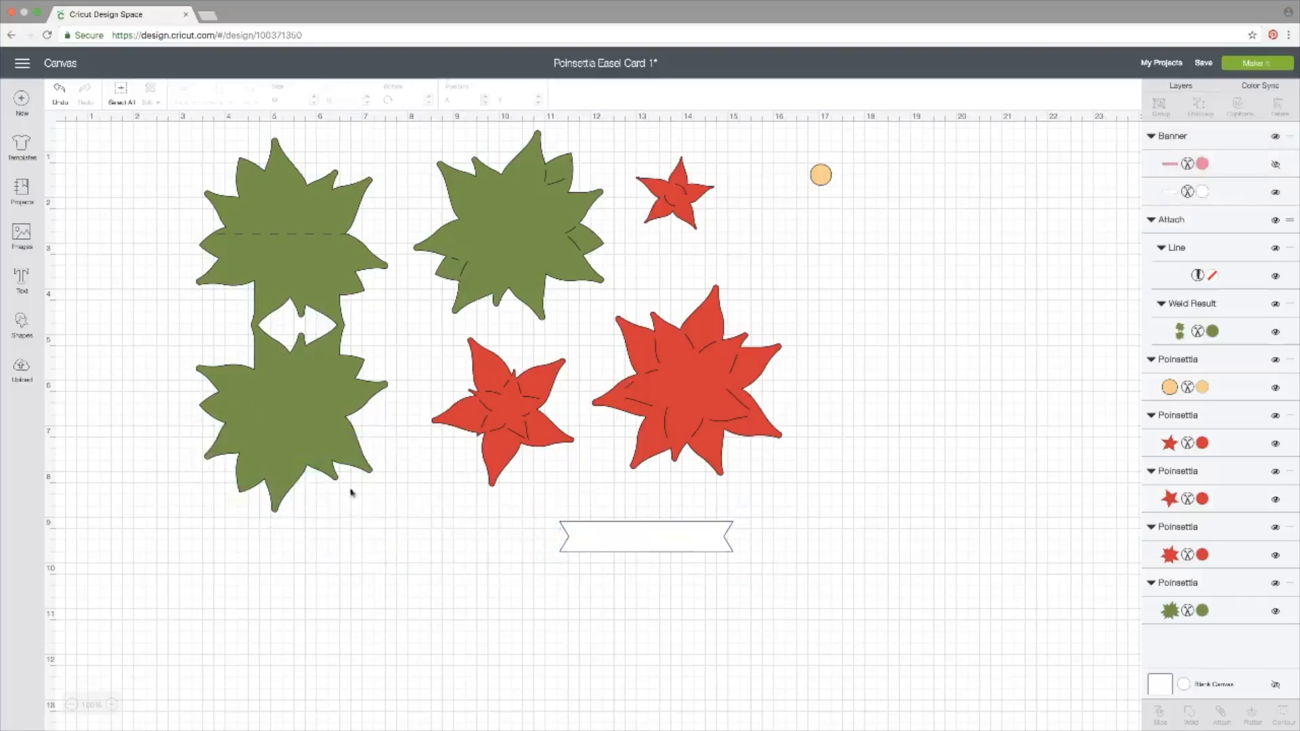
# - Add the text "Merry Christmas" to the canvas below the flowers
pyautogui.click(22, 275)
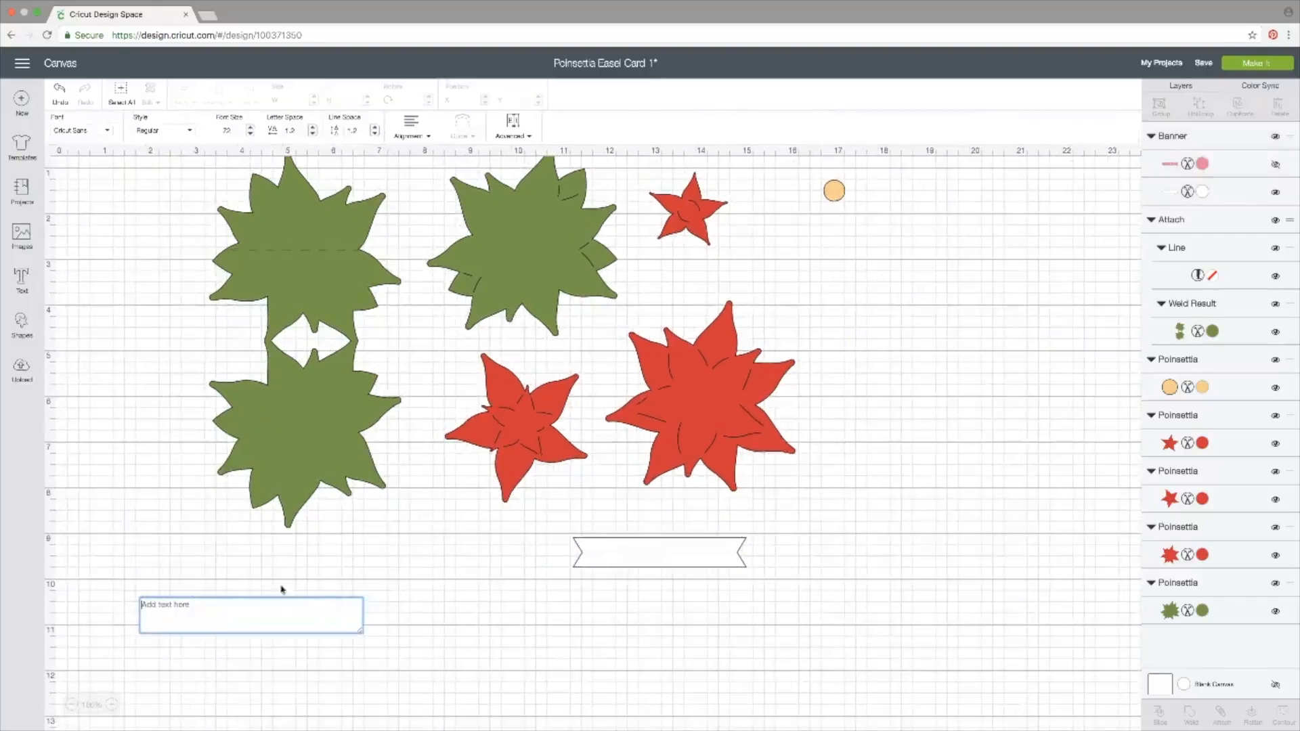
pyautogui.click(271, 599)
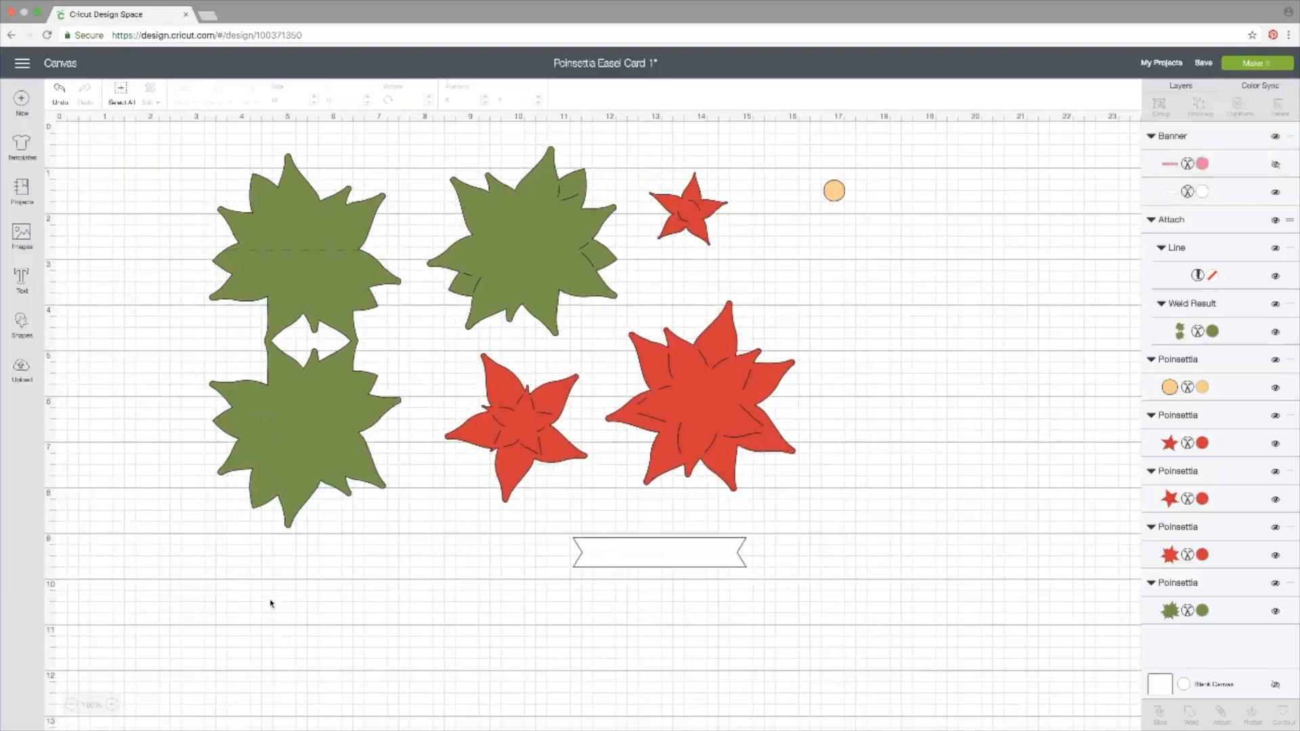
pyautogui.click(22, 276)
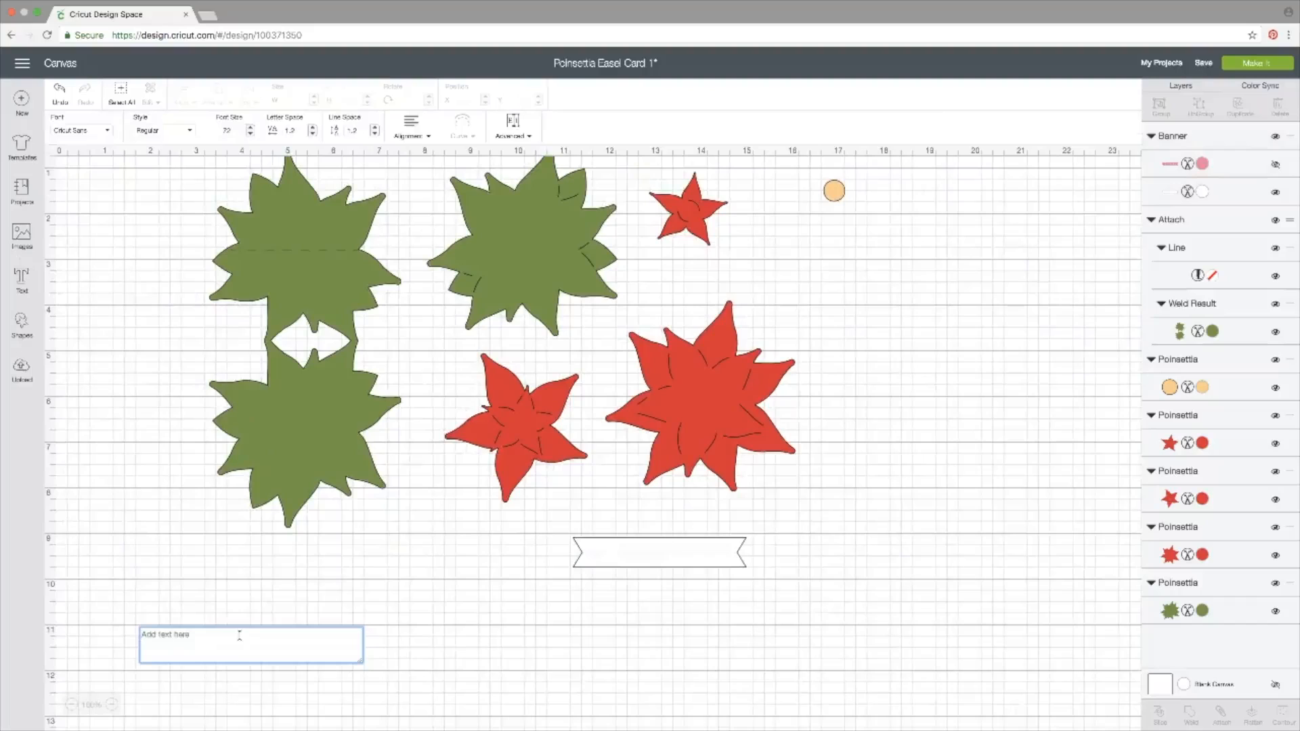
pyautogui.write('Merry')
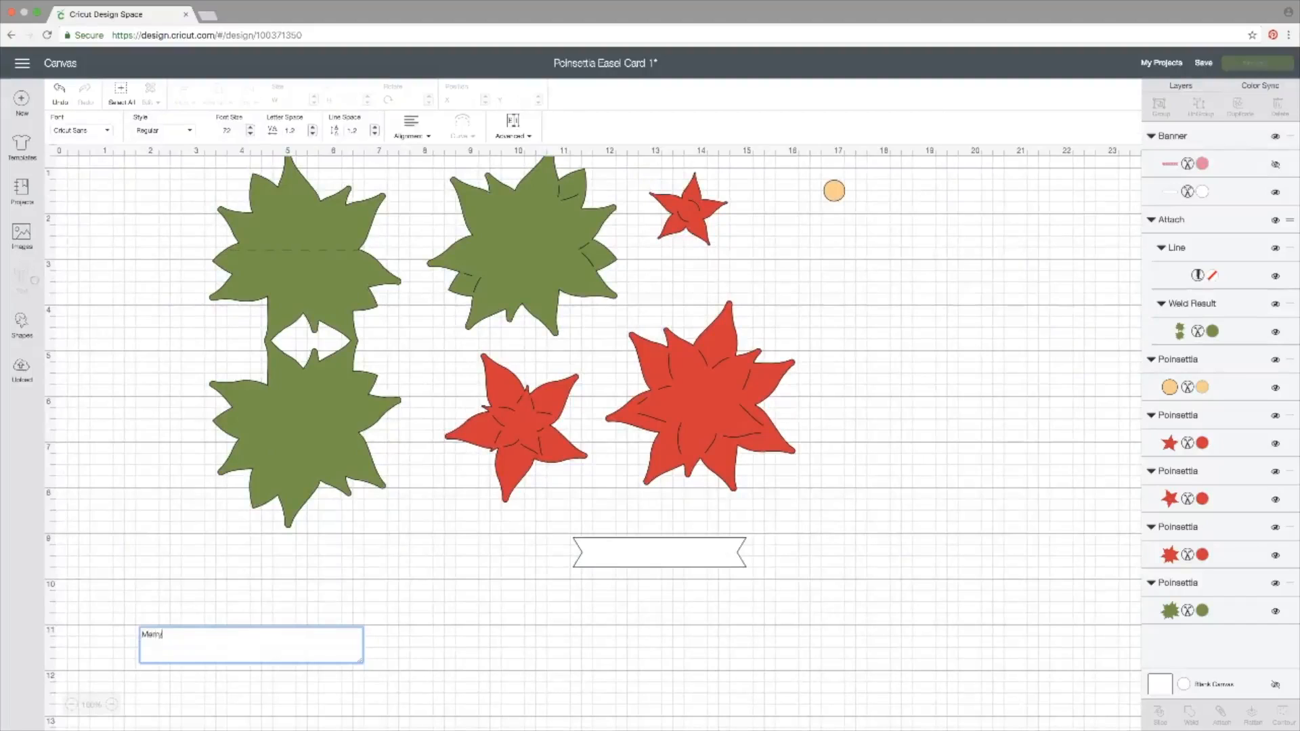
pyautogui.write(' Christmas')
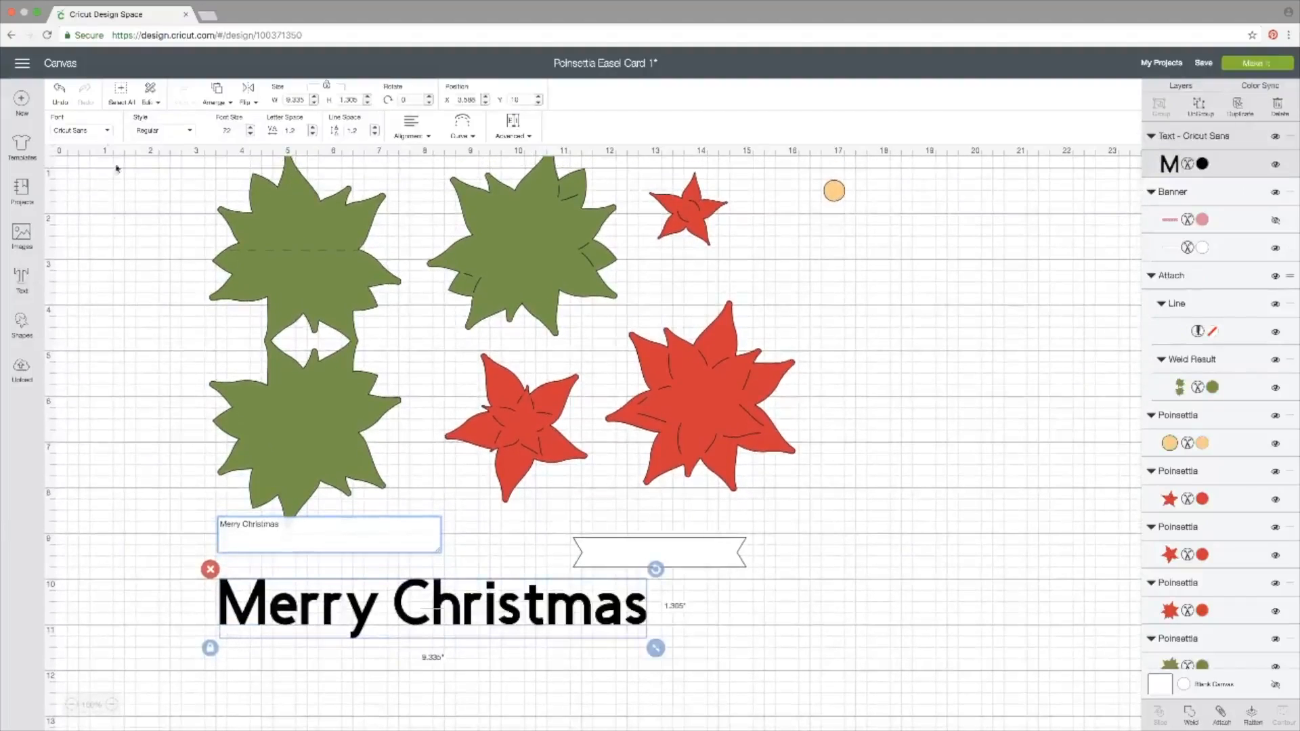
# - Change the font of the "Merry Christmas" greeting to Art Deco
pyautogui.click(80, 132)
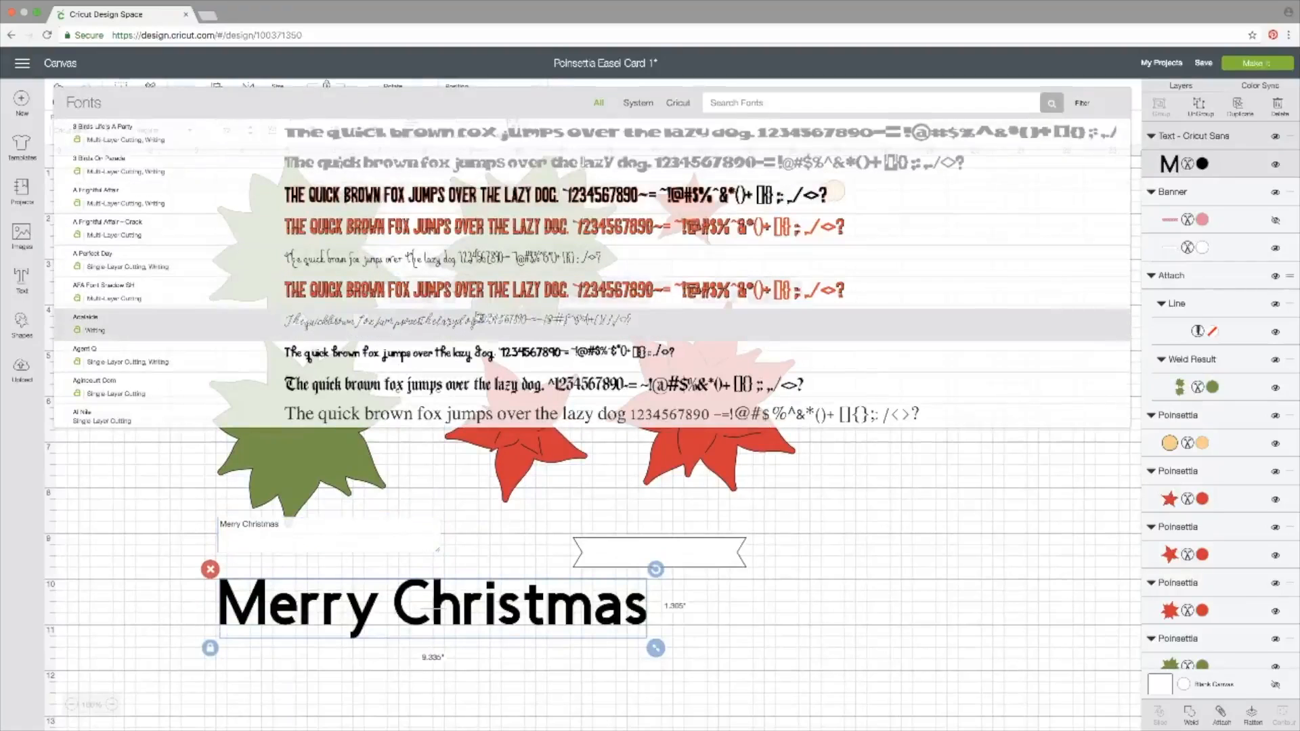
pyautogui.scroll(-5, 489, 334)
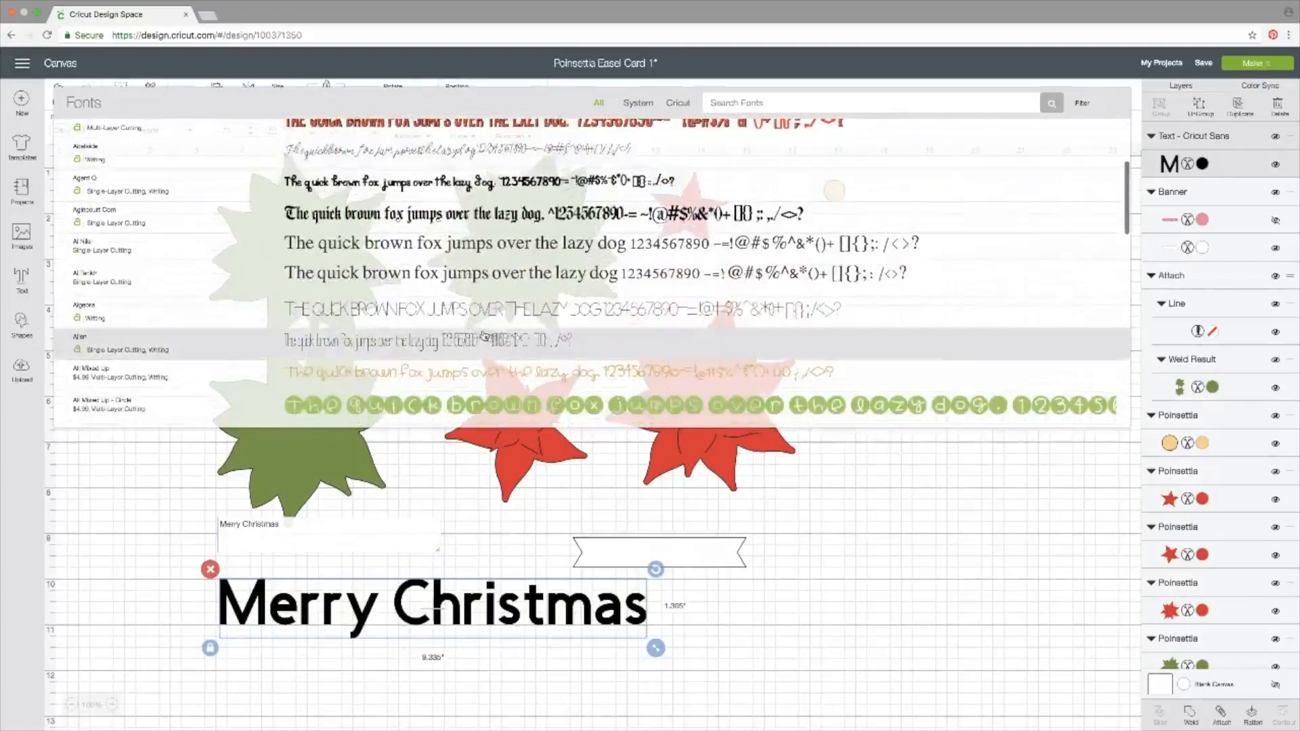
pyautogui.scroll(-7, 489, 334)
pyautogui.scroll(-10, 484, 336)
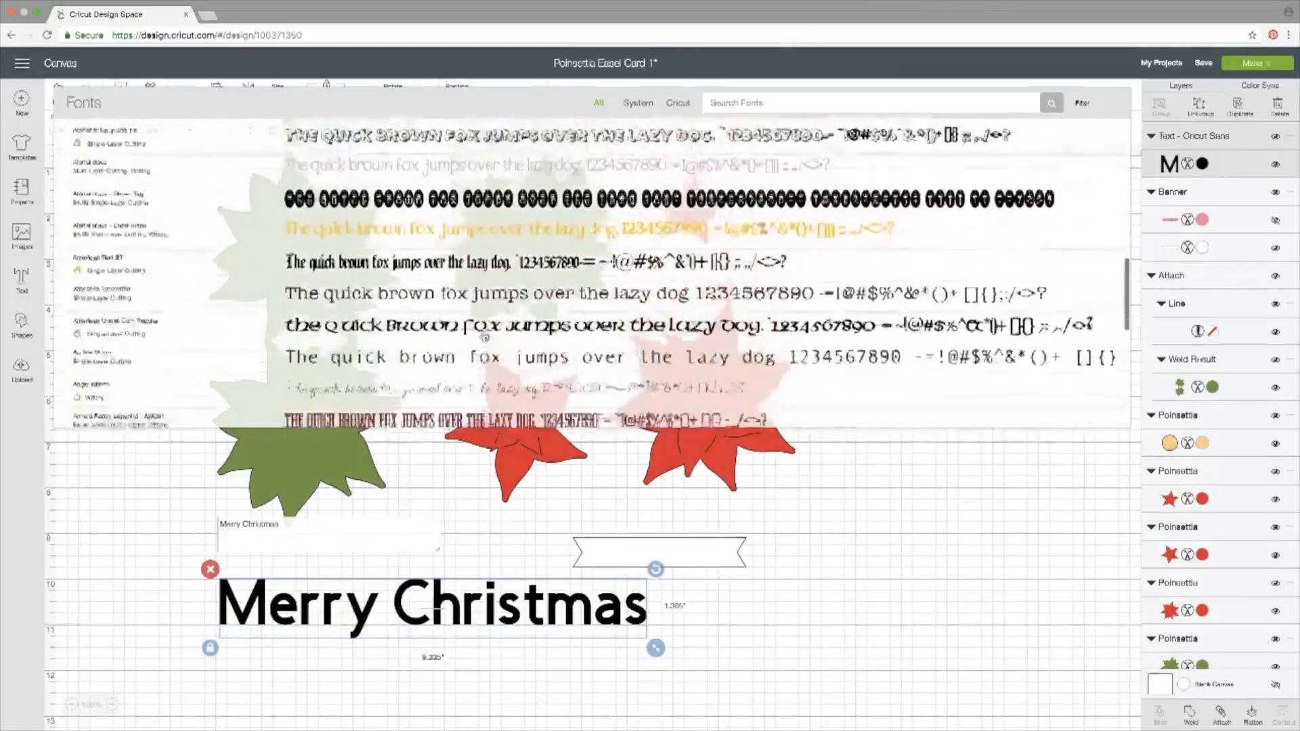
pyautogui.scroll(-10, 484, 336)
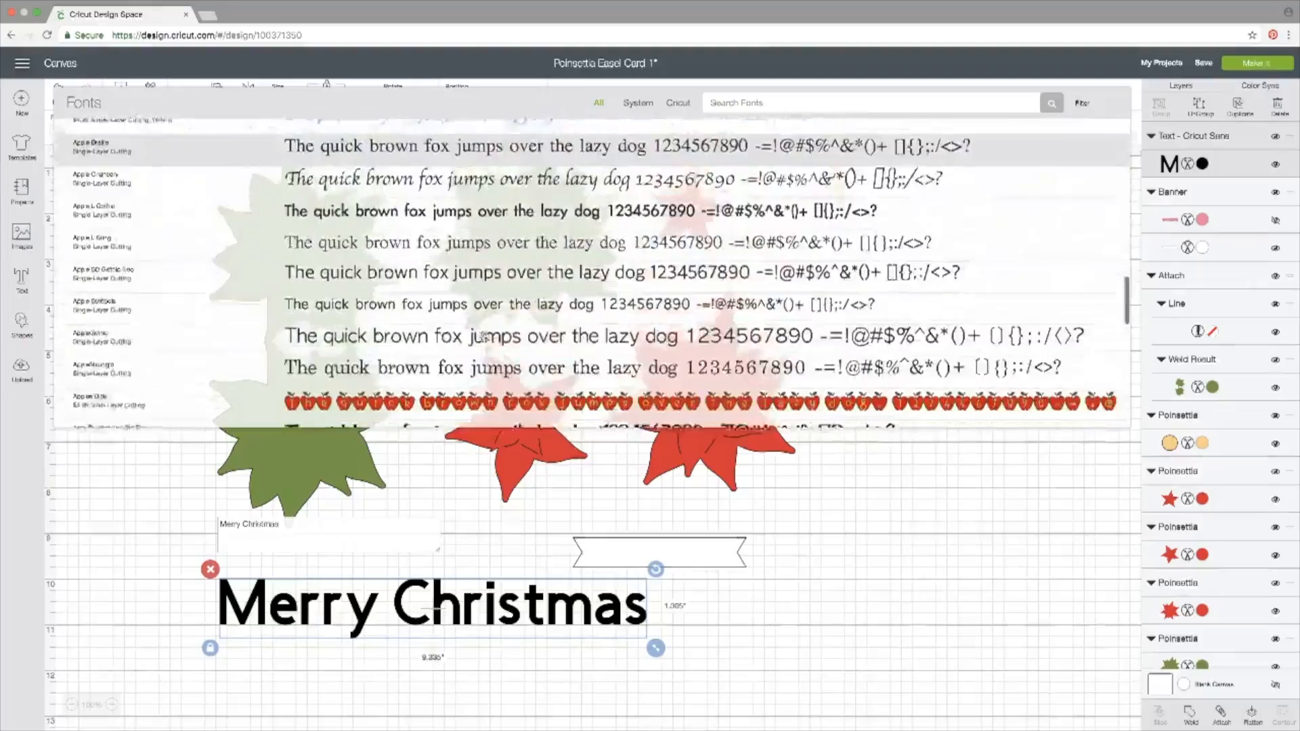
pyautogui.scroll(-3, 484, 336)
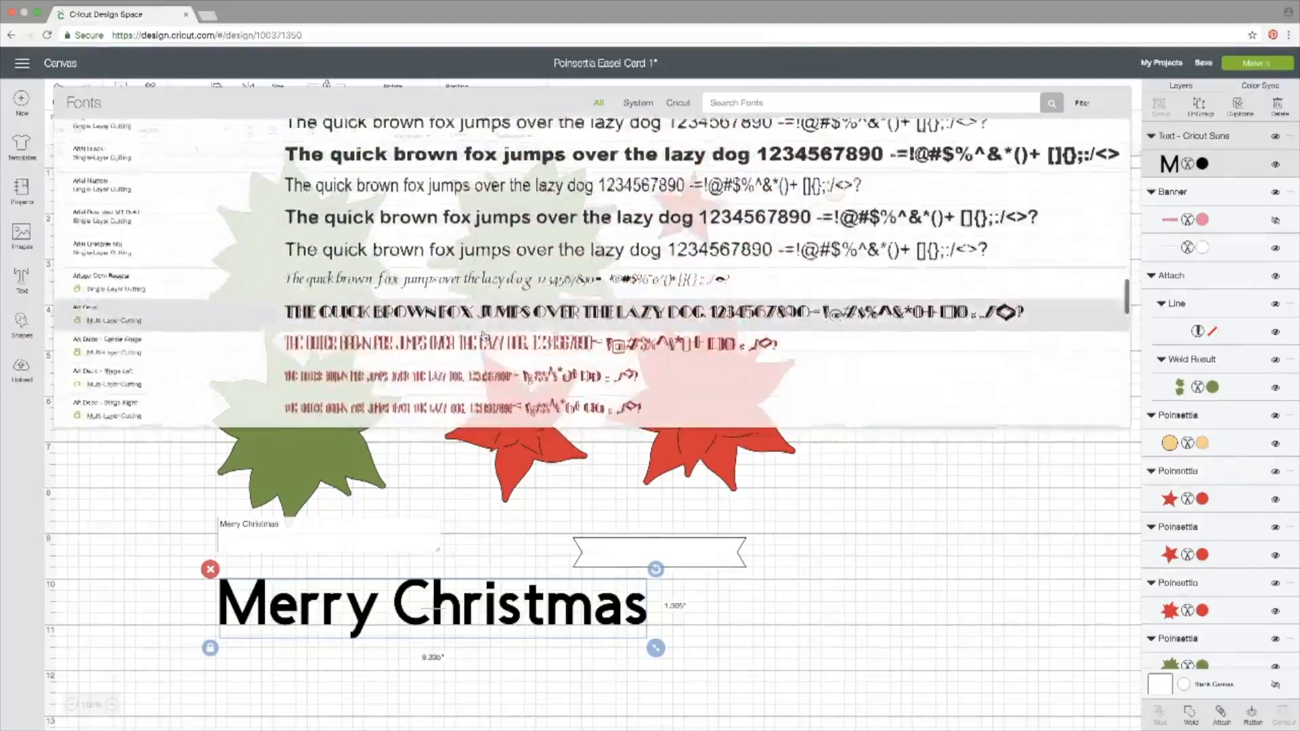
pyautogui.click(442, 311)
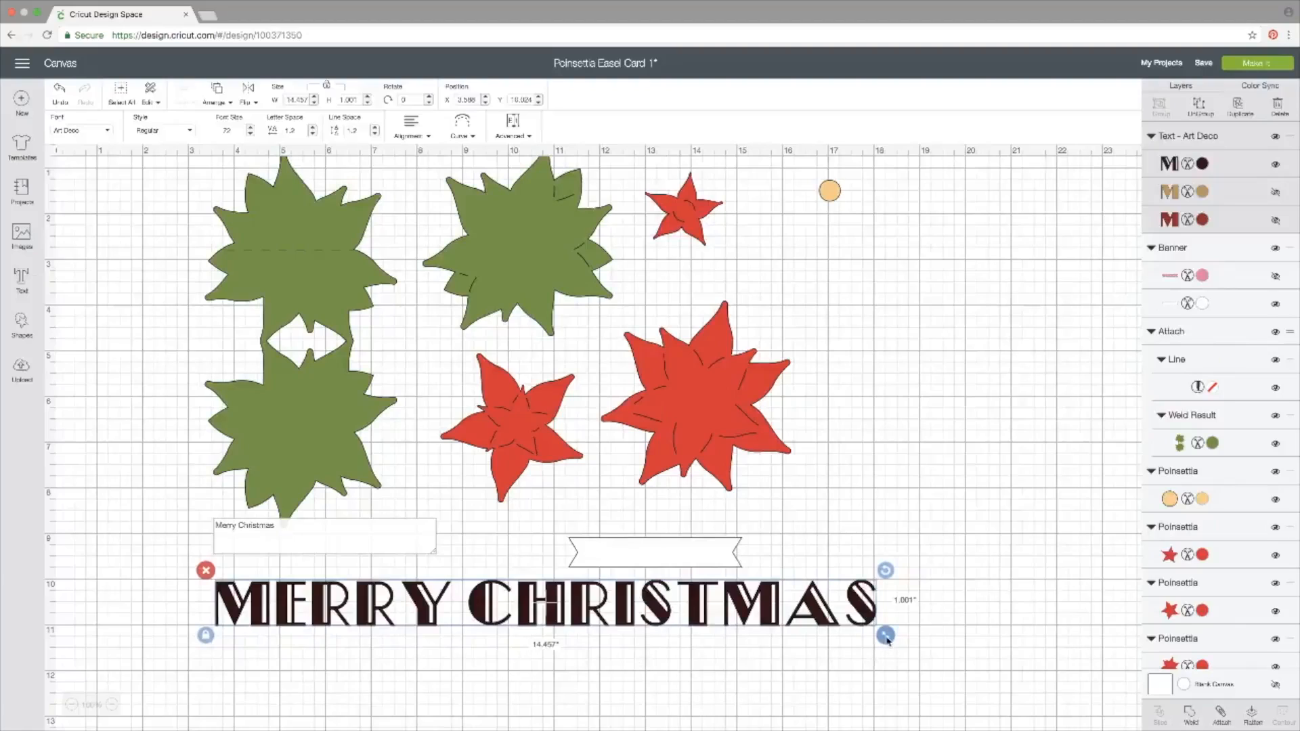
# - Place the greeting on the white banner and resize it with unlocked proportions to about 3.28 by 0.44 inches
pyautogui.moveTo(888, 638); pyautogui.dragTo(696, 552)
pyautogui.click(312, 588)
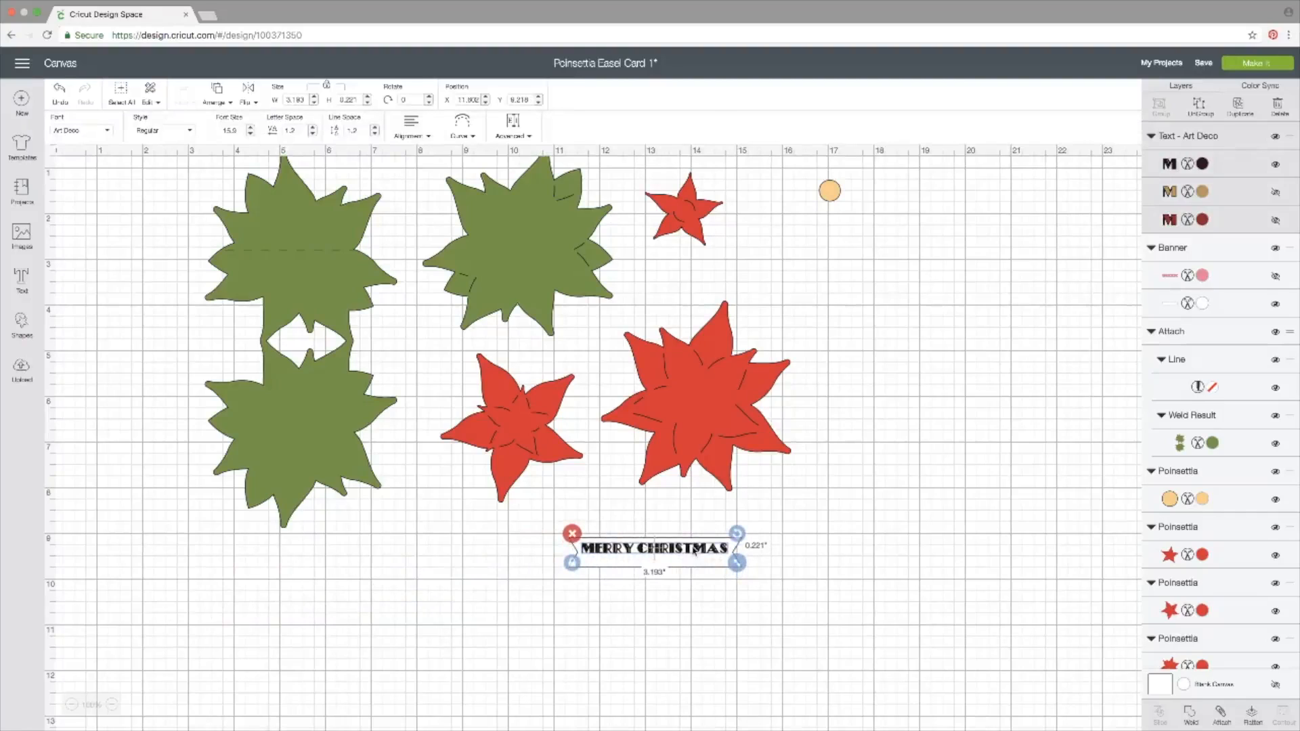
pyautogui.click(572, 563)
pyautogui.hscroll(-1, 737, 568)
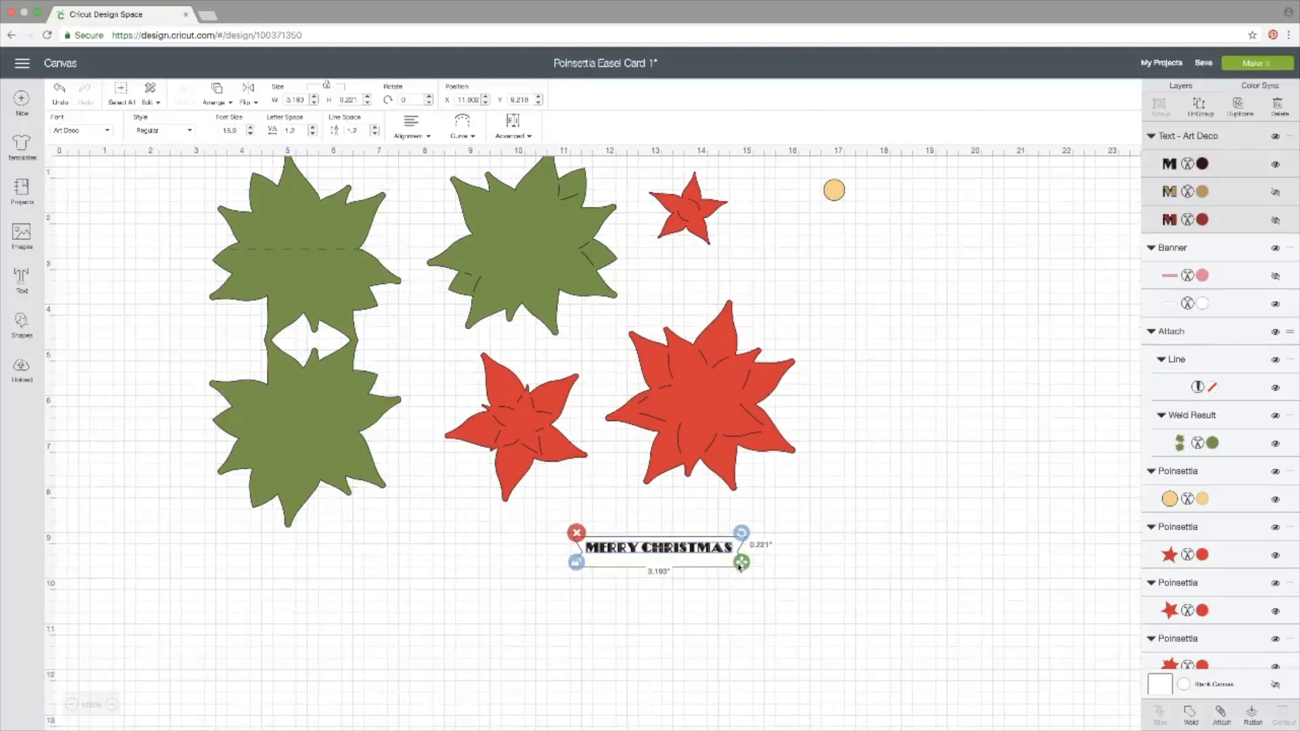
pyautogui.moveTo(741, 565); pyautogui.dragTo(744, 575)
pyautogui.moveTo(618, 563); pyautogui.dragTo(620, 563)
pyautogui.moveTo(756, 577); pyautogui.dragTo(744, 573)
pyautogui.click(730, 556)
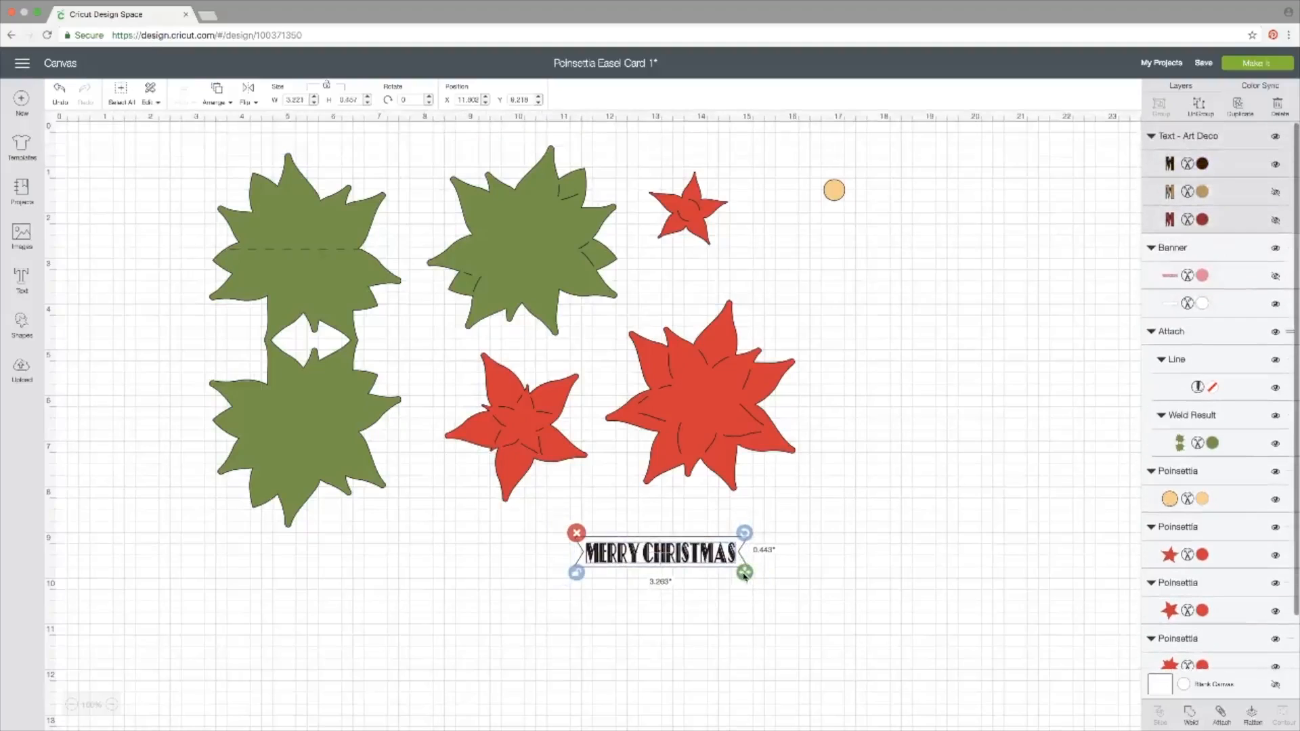
pyautogui.click(769, 599)
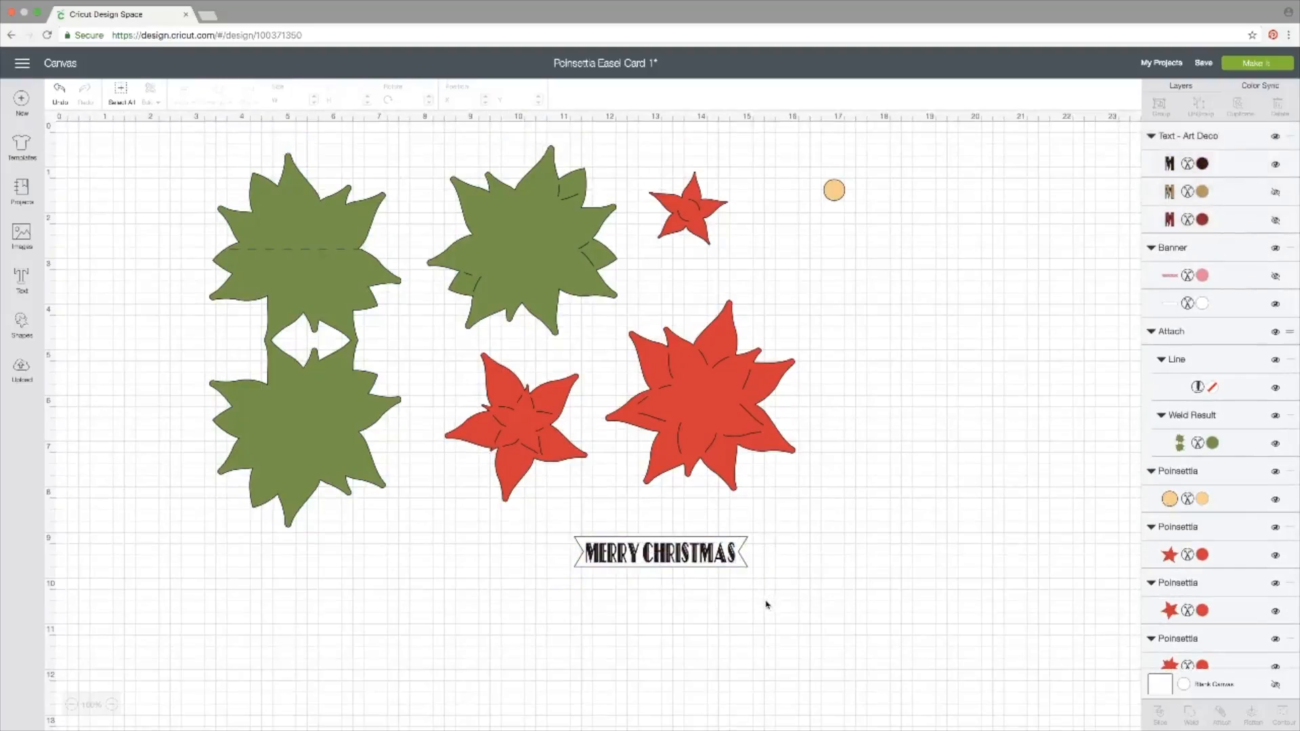
# - Center the greeting and the white banner on each other both horizontally and vertically
pyautogui.moveTo(559, 520); pyautogui.dragTo(769, 597)
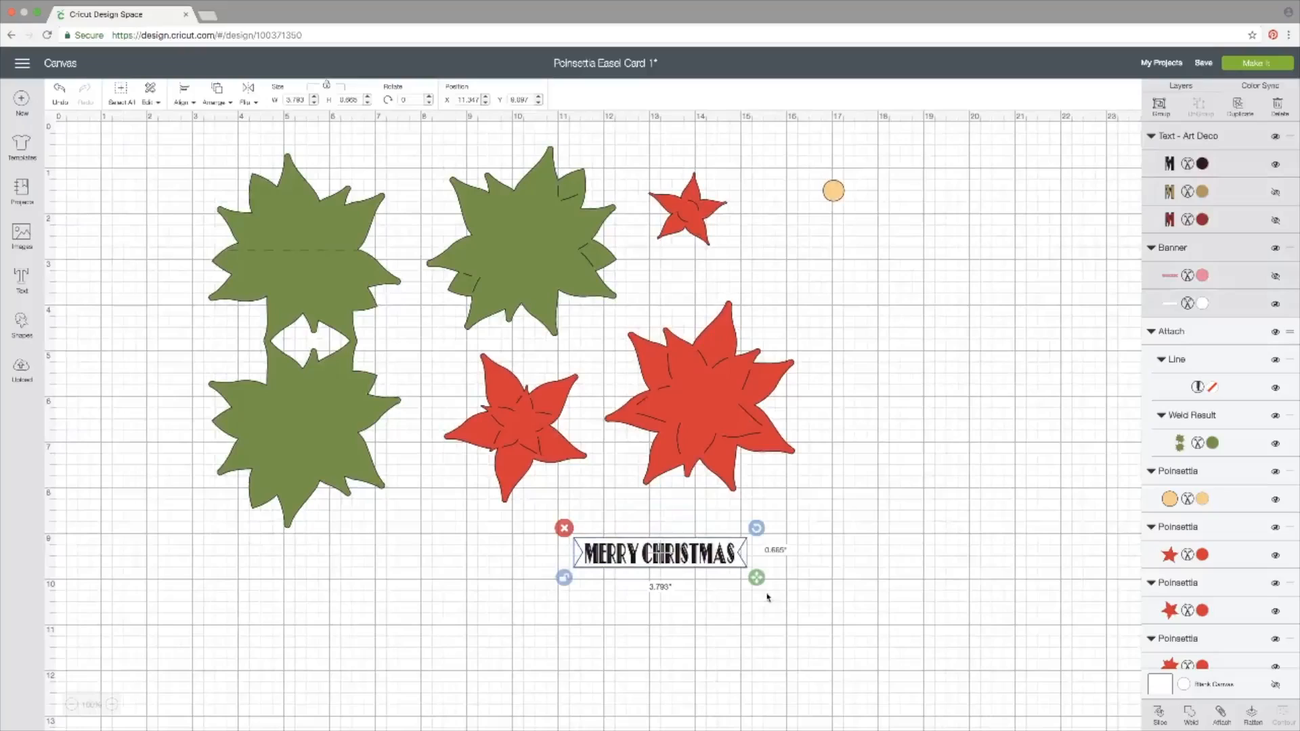
pyautogui.click(180, 100)
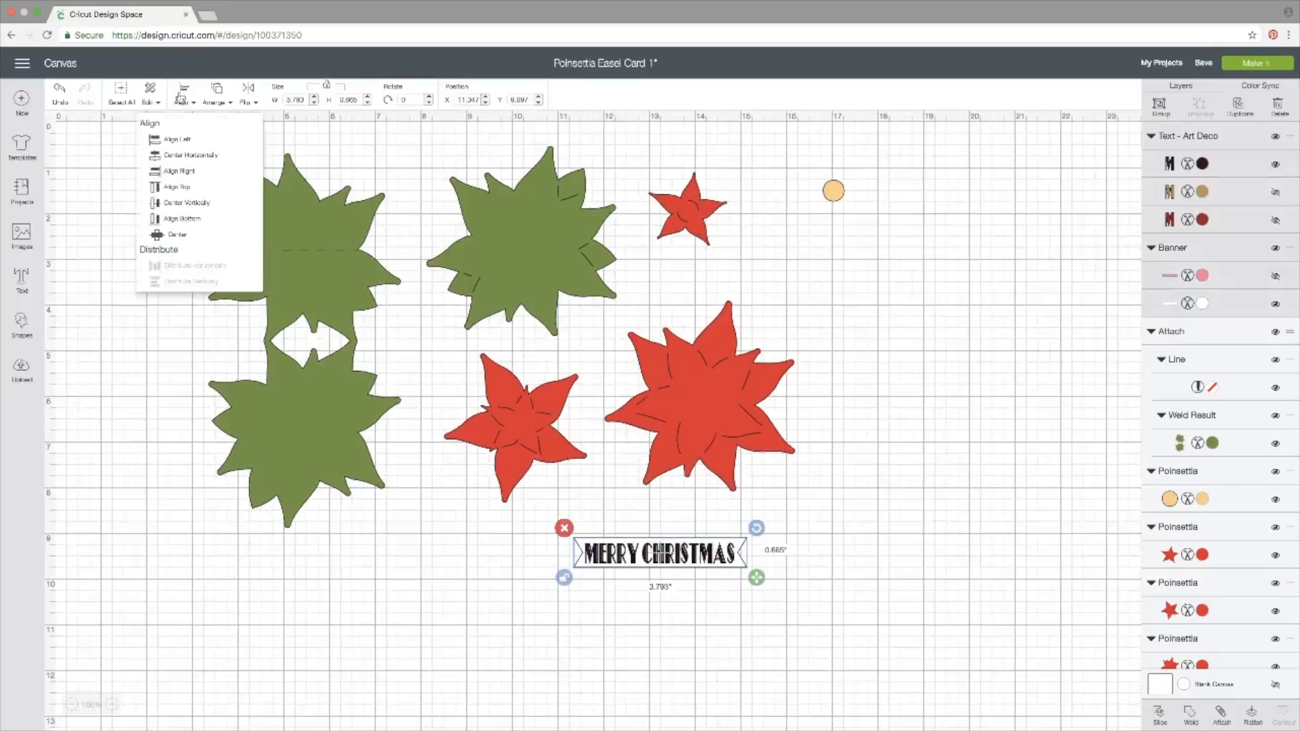
pyautogui.click(180, 235)
pyautogui.click(691, 640)
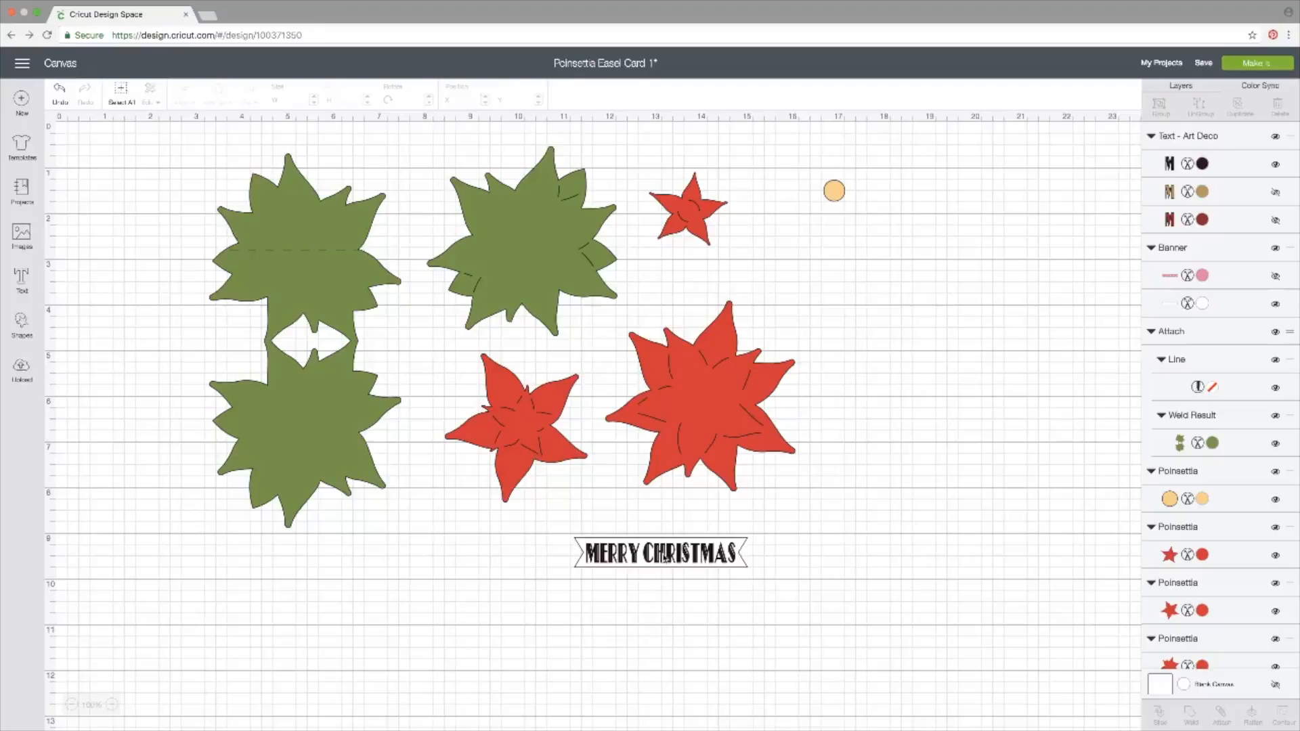
# - Switch the greeting's visible dark text layer from Cut to Print
pyautogui.click(660, 554)
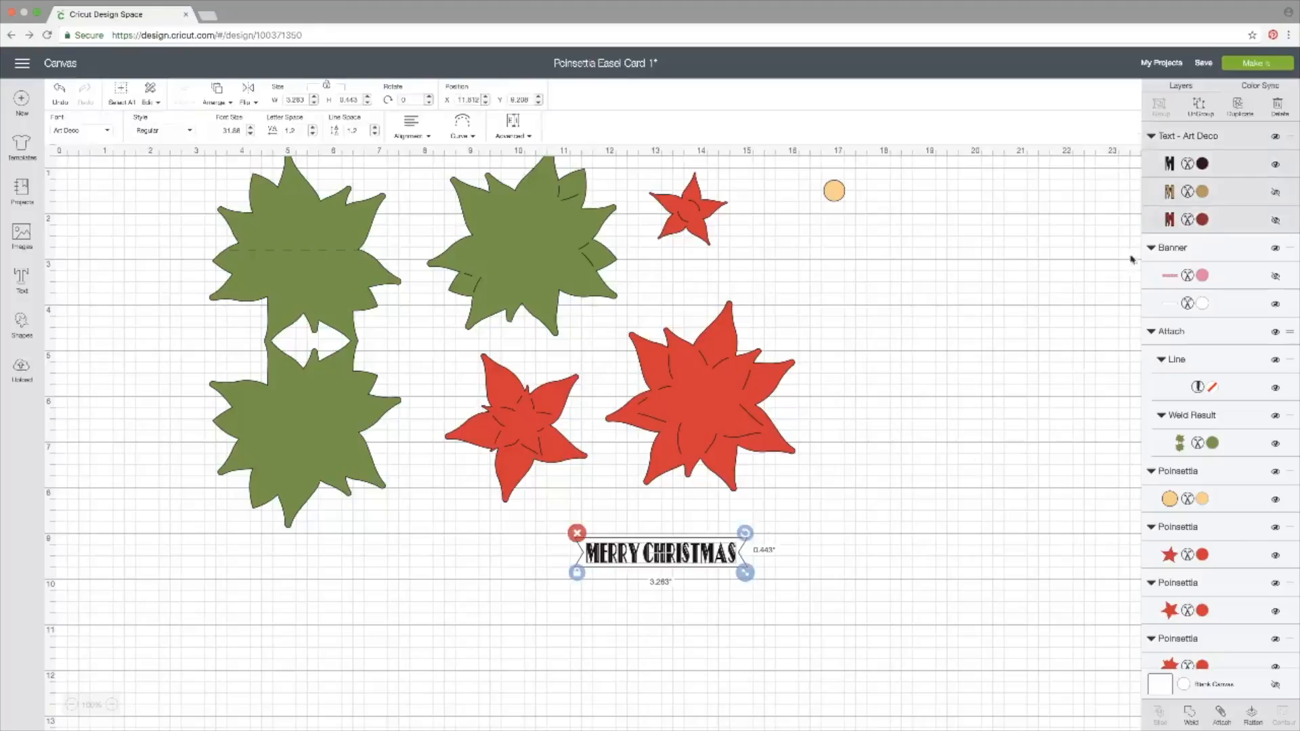
pyautogui.click(1188, 165)
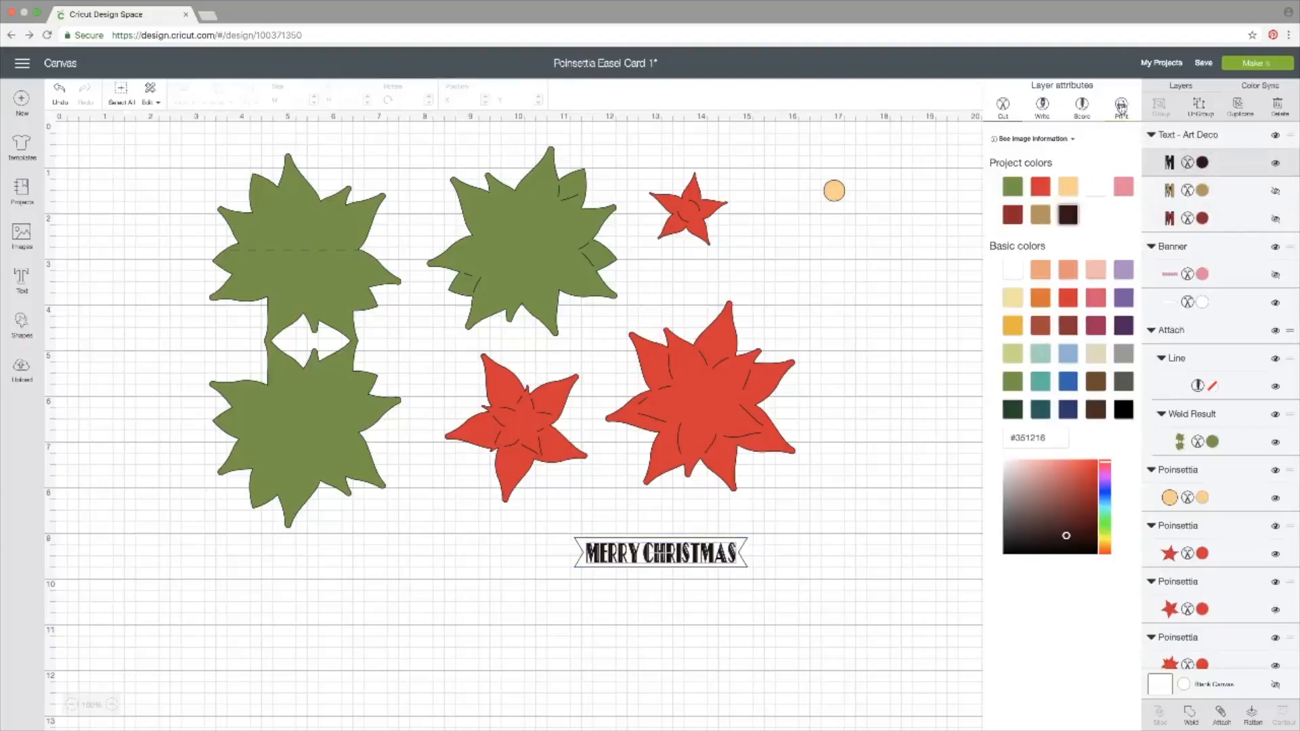
pyautogui.click(1121, 106)
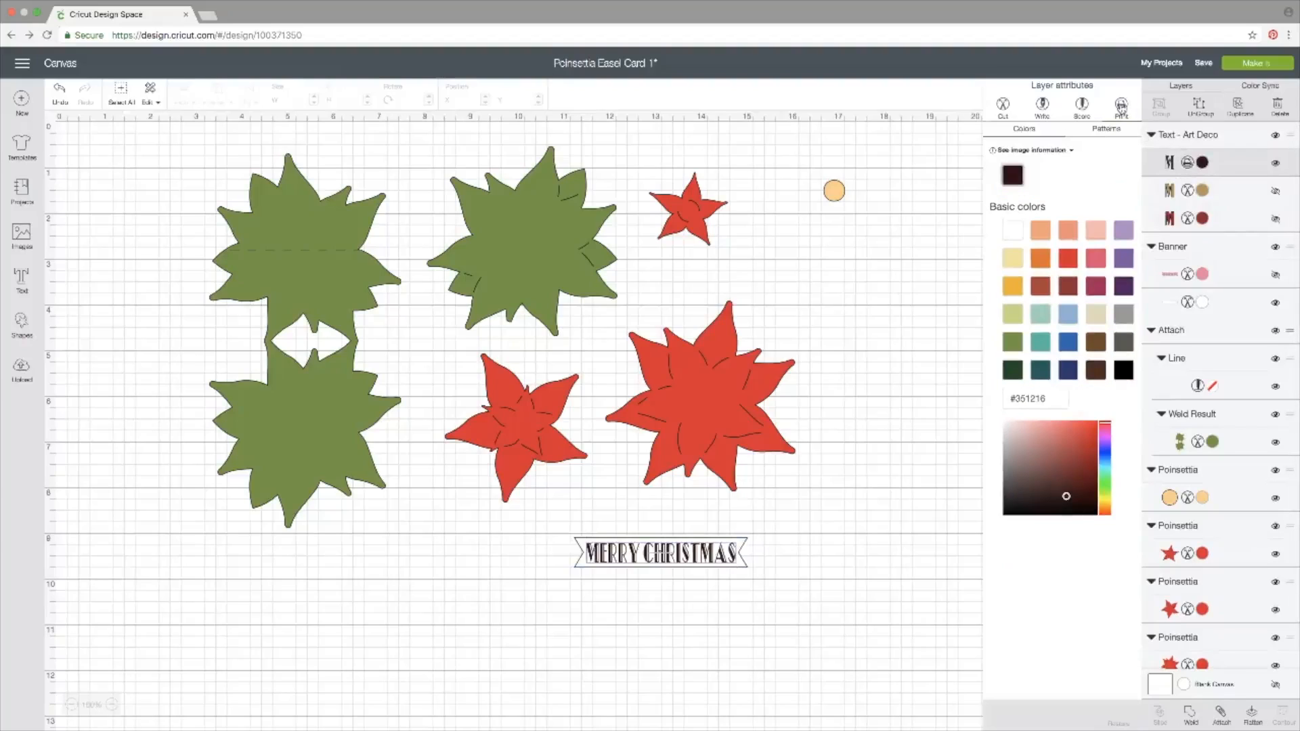
pyautogui.click(941, 293)
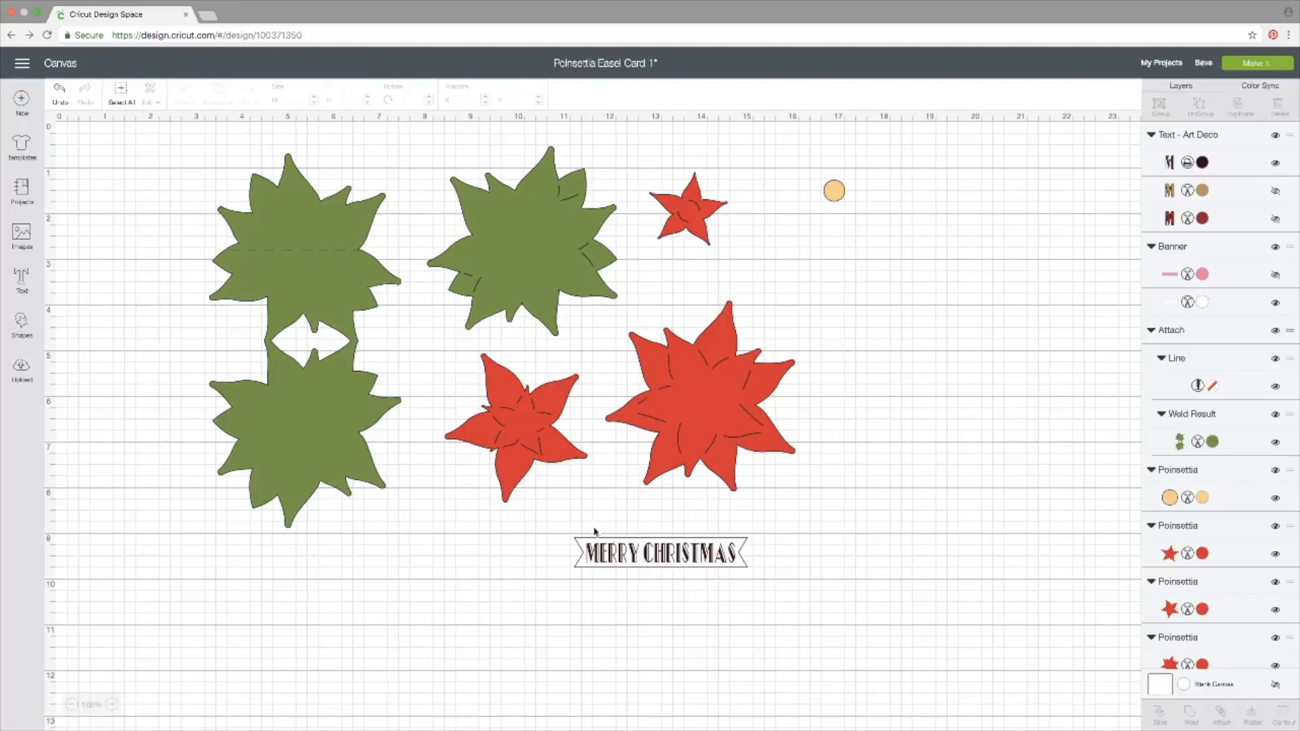
# - Attach the printed greeting to the white banner
pyautogui.moveTo(564, 521); pyautogui.dragTo(766, 590)
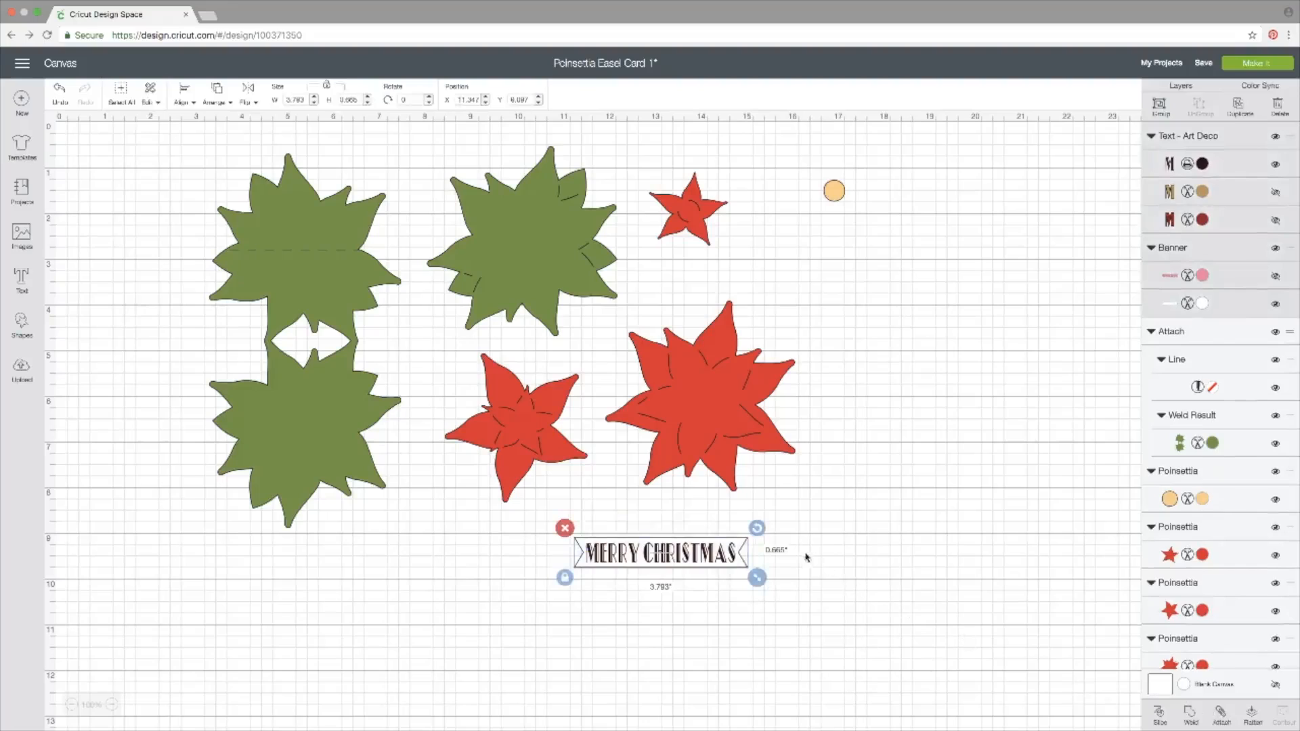
pyautogui.click(1220, 714)
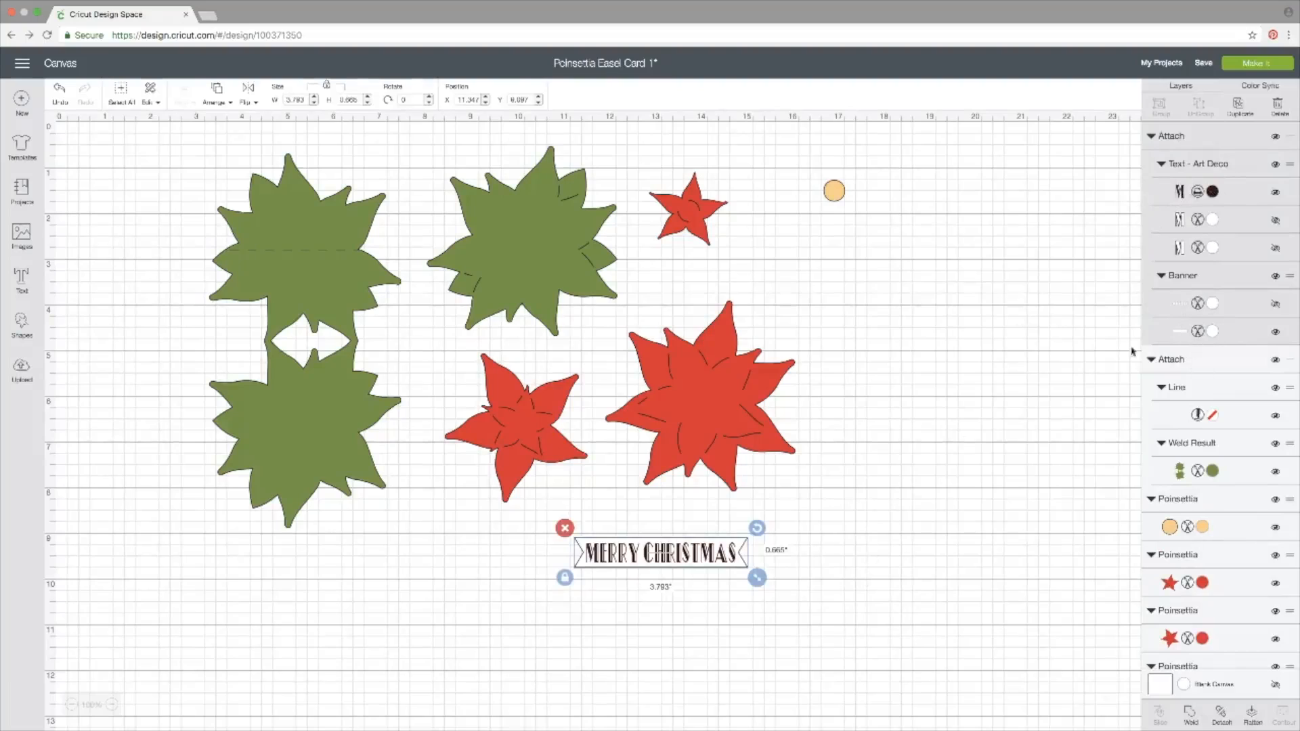
pyautogui.click(927, 420)
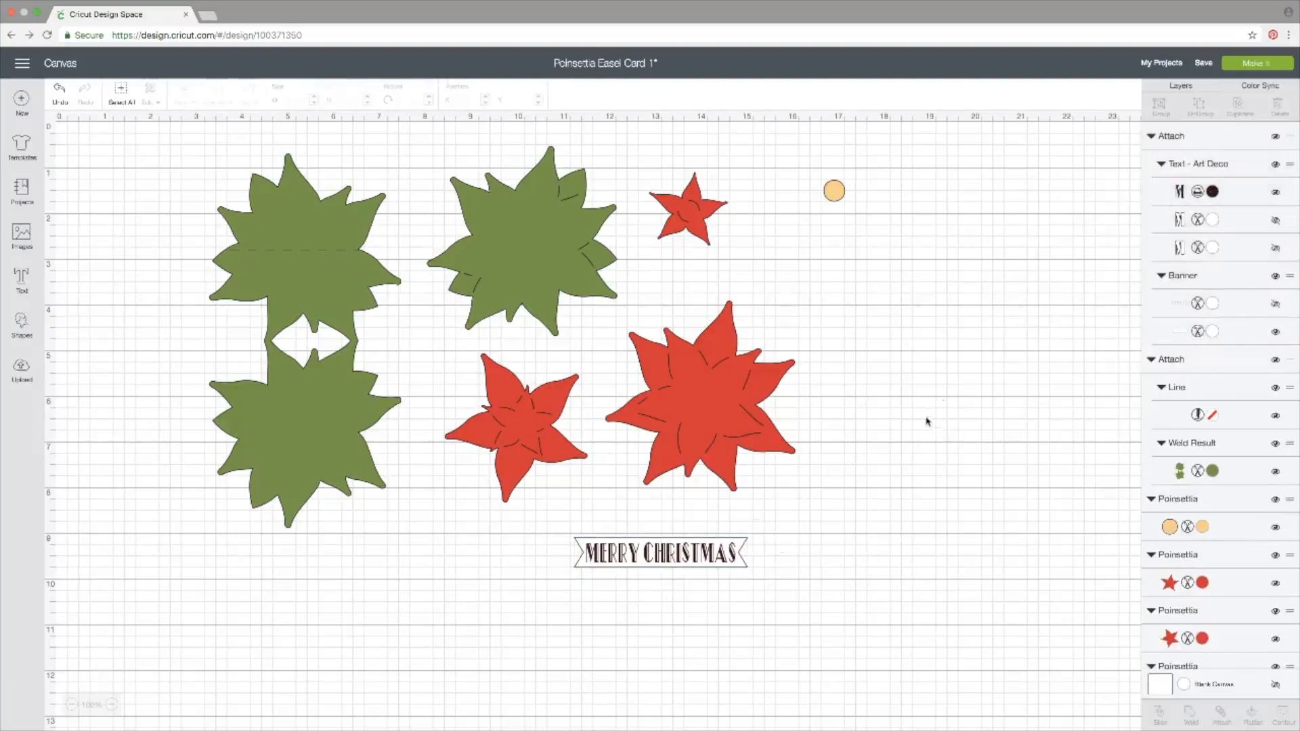
# - Save the card project and send it to the mat preview for making
pyautogui.click(1203, 63)
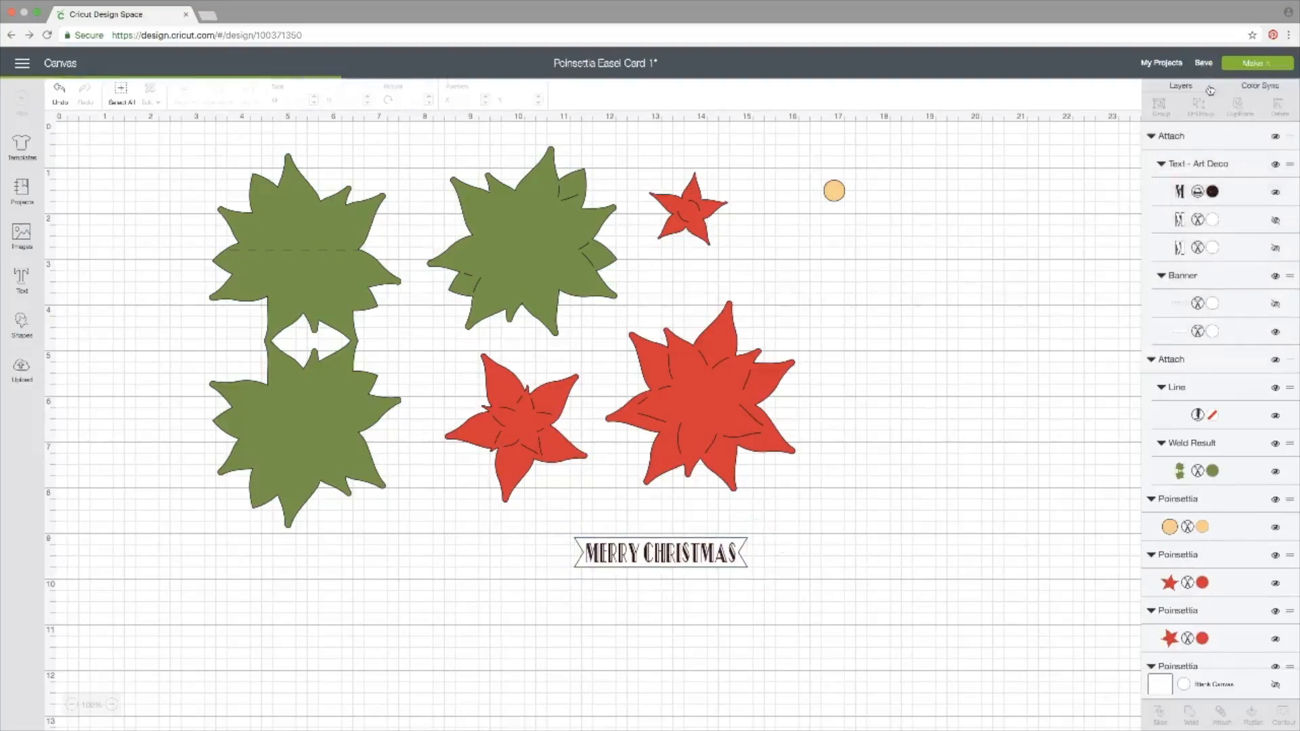
pyautogui.click(1249, 64)
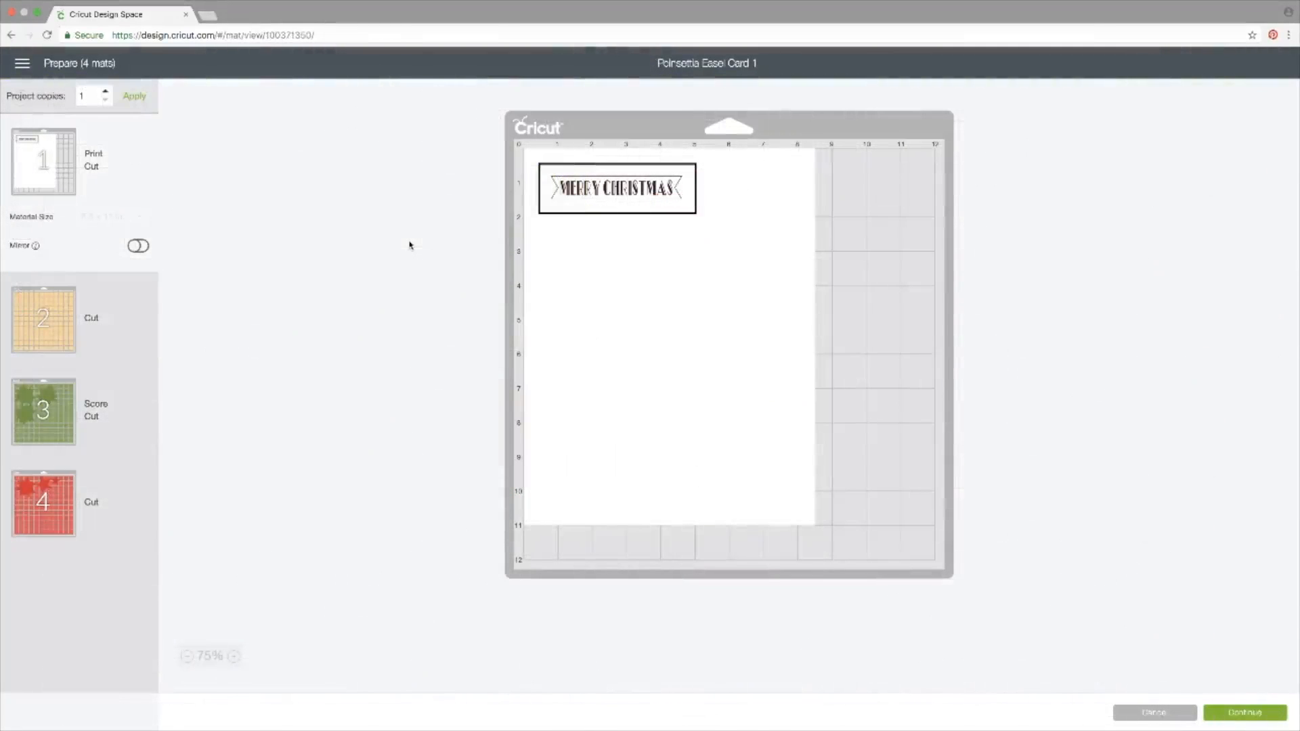